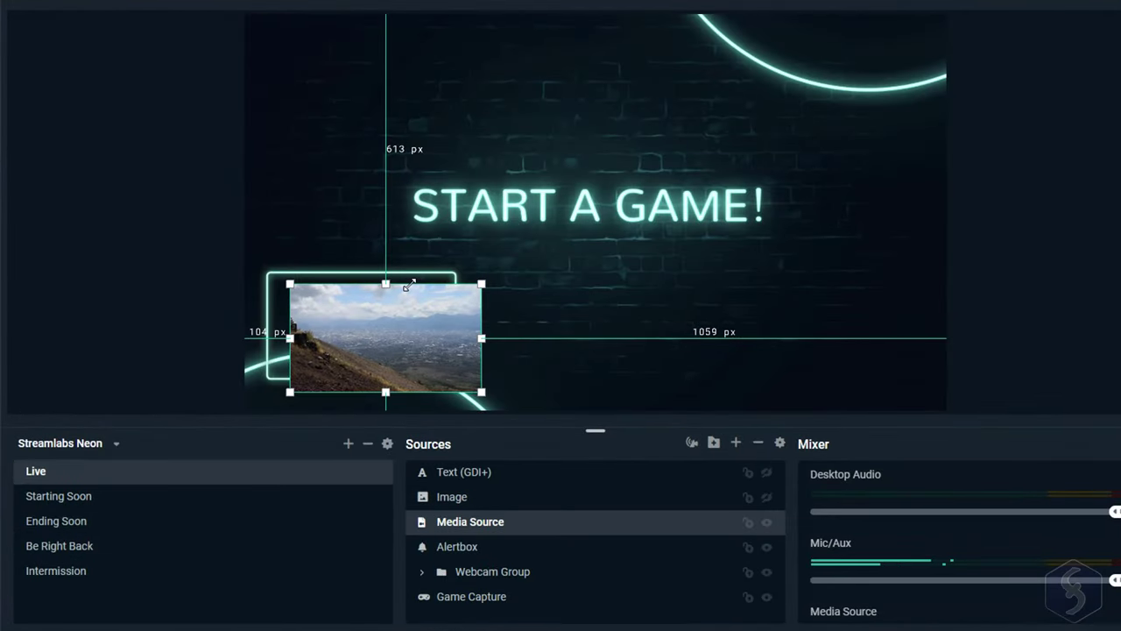
Drag the Media Source box up and left into the lower-left corner of the Neon Live canvas.
left_click_drag(391, 320, 365, 308)
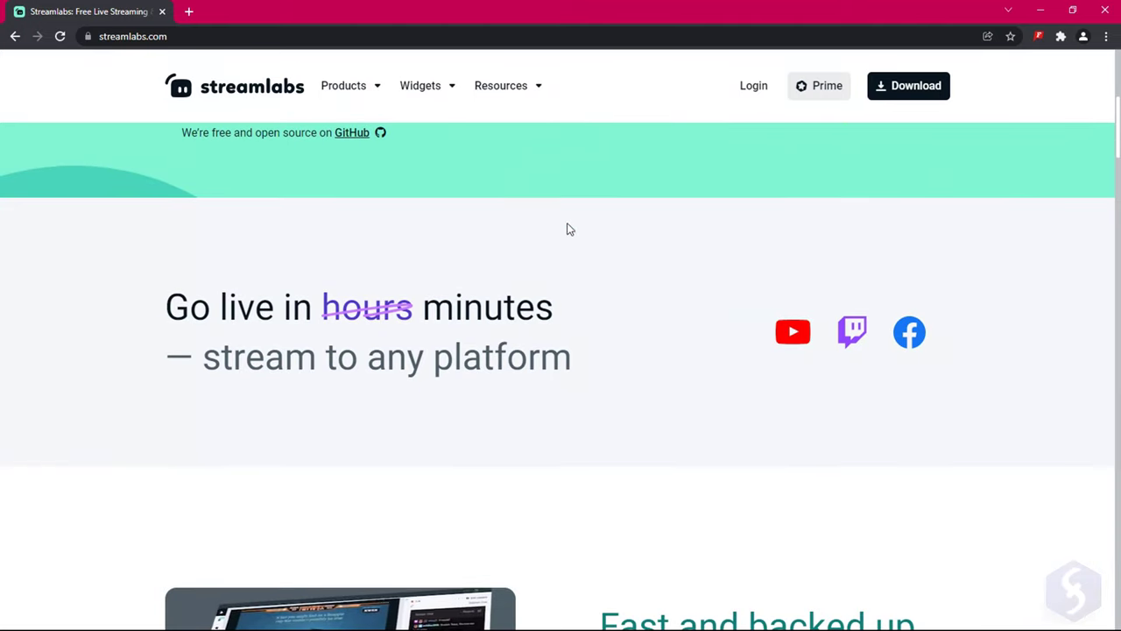
Scroll the streamlabs.com homepage down to the 'Personalize streams with pro overlays' section.
scroll(666, 340, "down", 3)
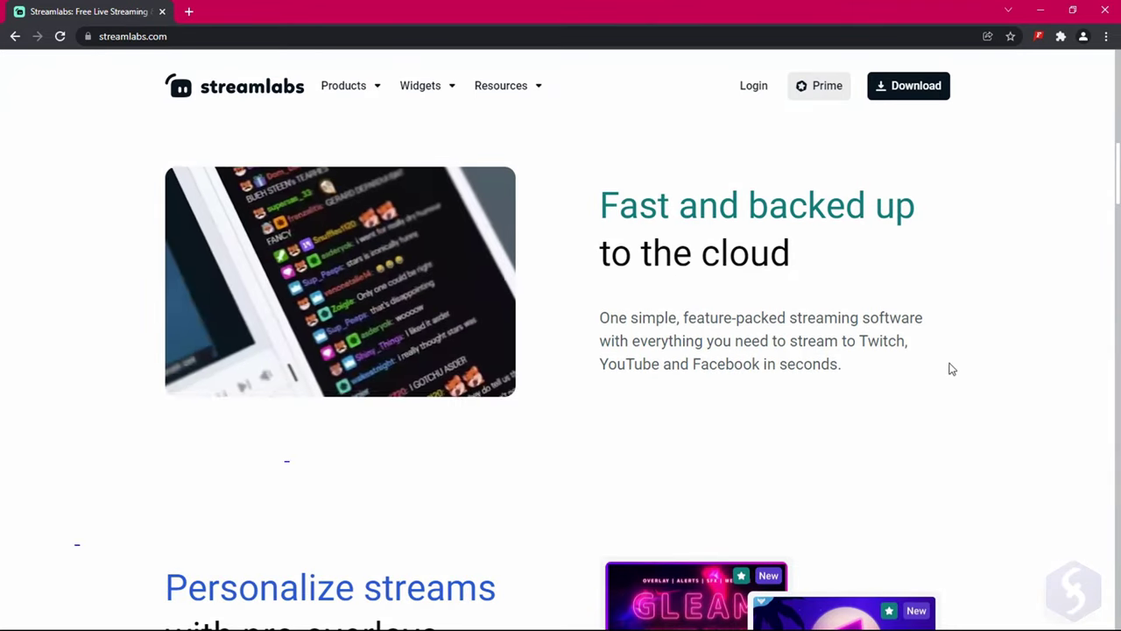
scroll(601, 382, "down", 3)
scroll(476, 366, "down", 2)
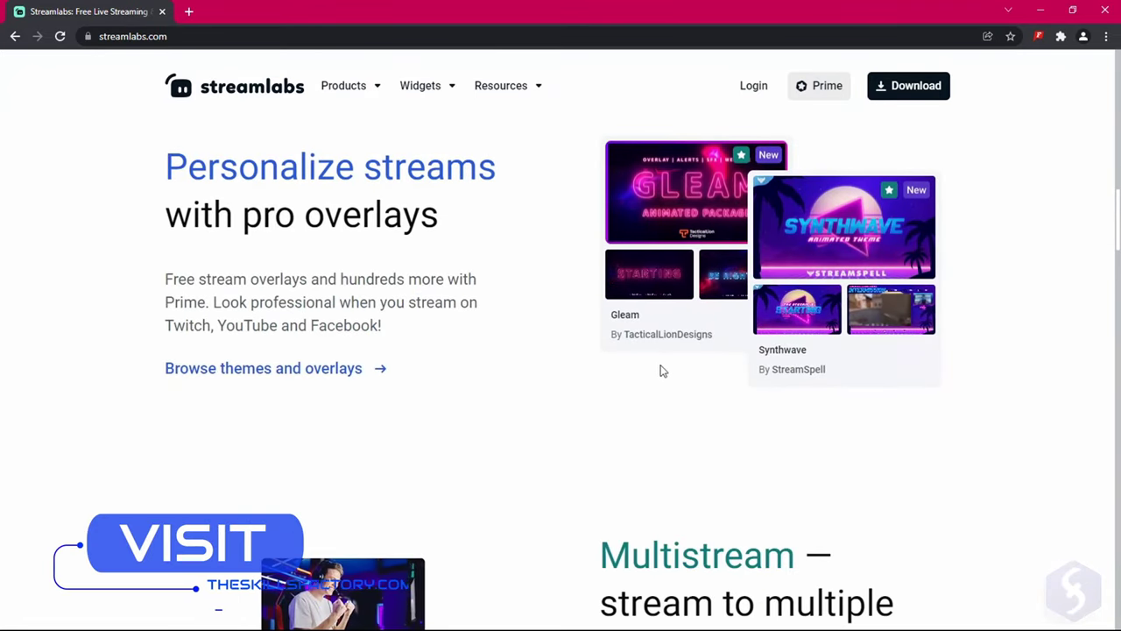
scroll(464, 380, "down", 1)
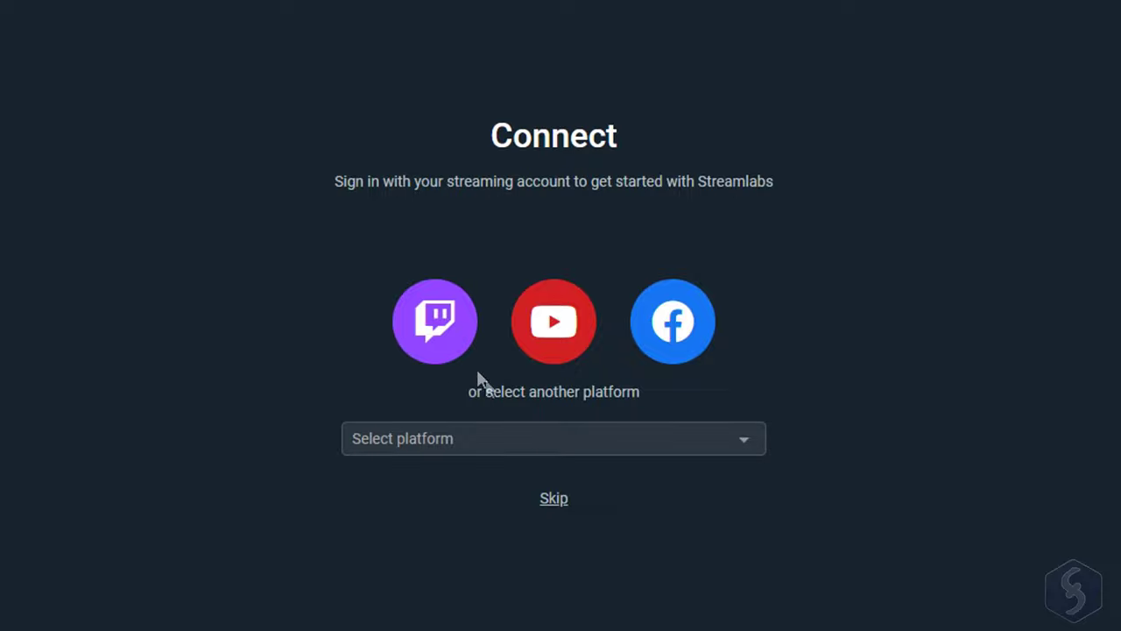
Check the supported streaming platforms, then log in to Streamlabs with a Twitch account.
left_click(543, 442)
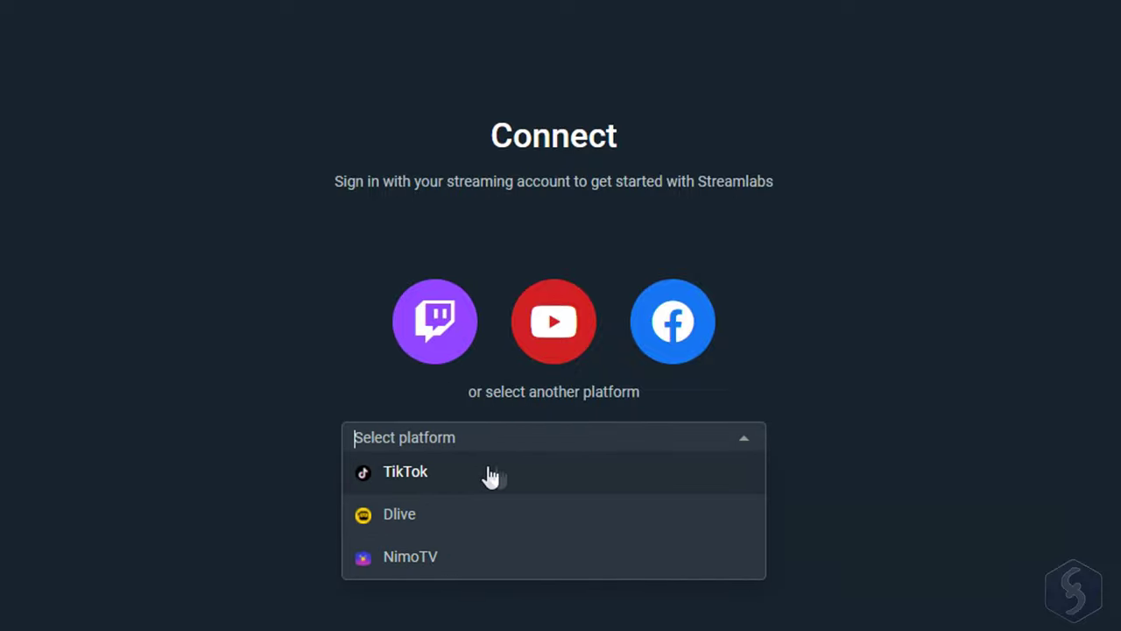
left_click(886, 357)
left_click(438, 324)
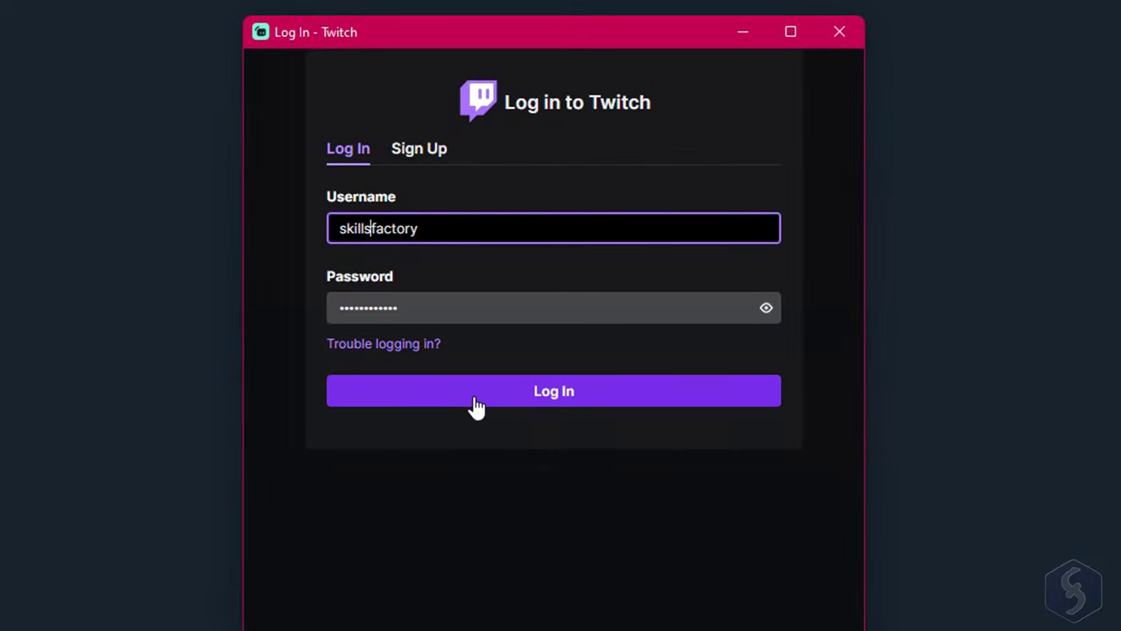
left_click(492, 392)
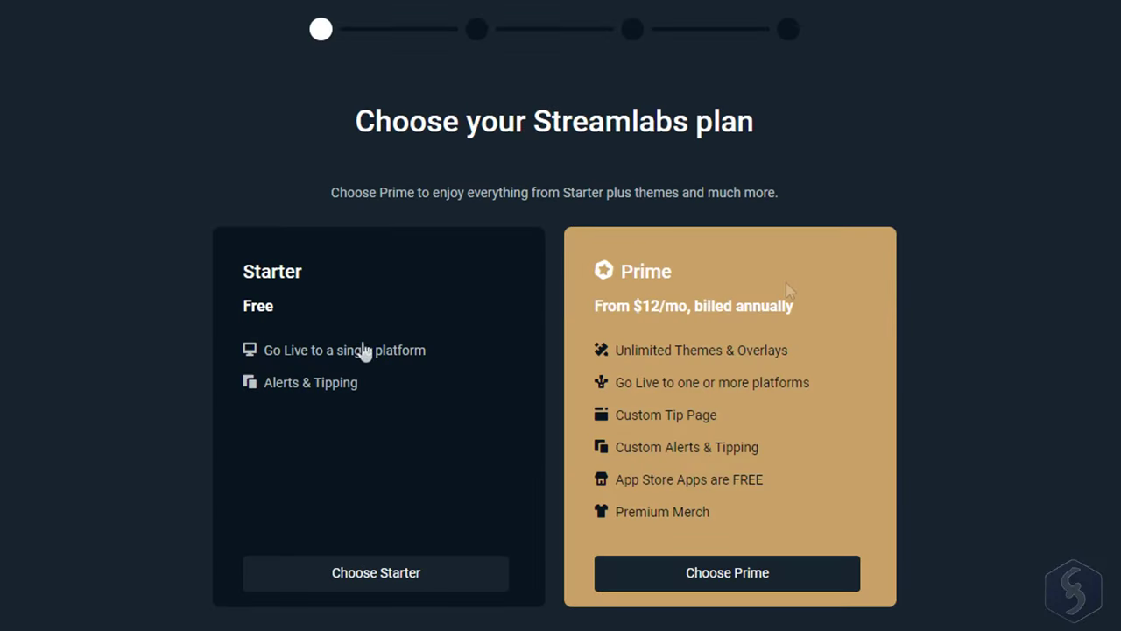
Choose the Starter plan, HD Webcam with the Flashback preset, and the Default microphone.
left_click(376, 574)
left_click(446, 348)
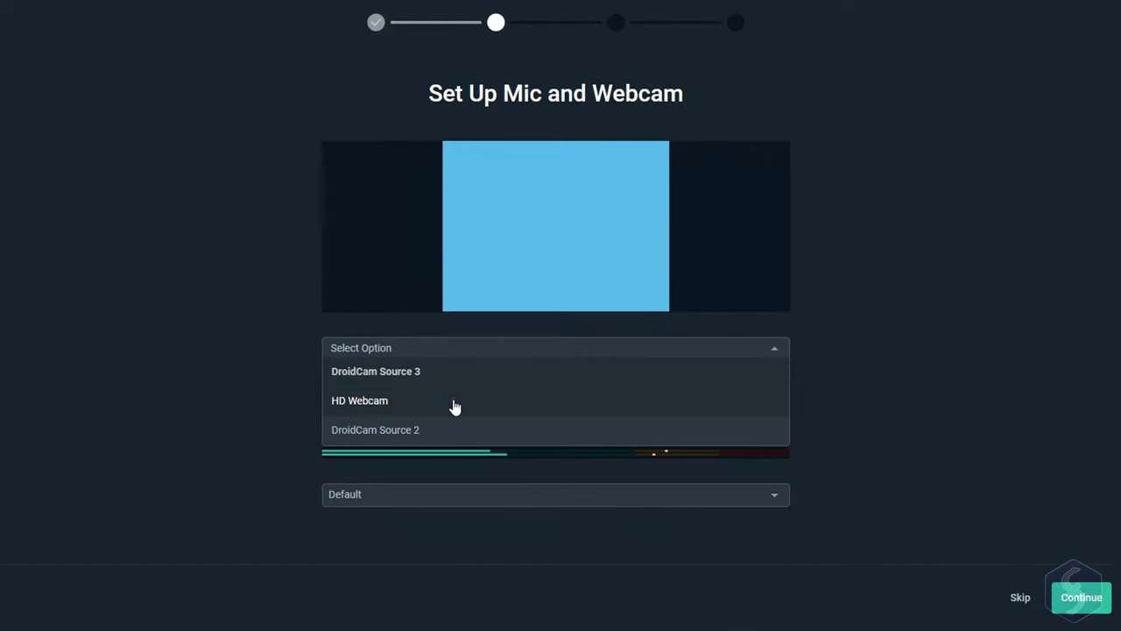
left_click(453, 402)
left_click(401, 495)
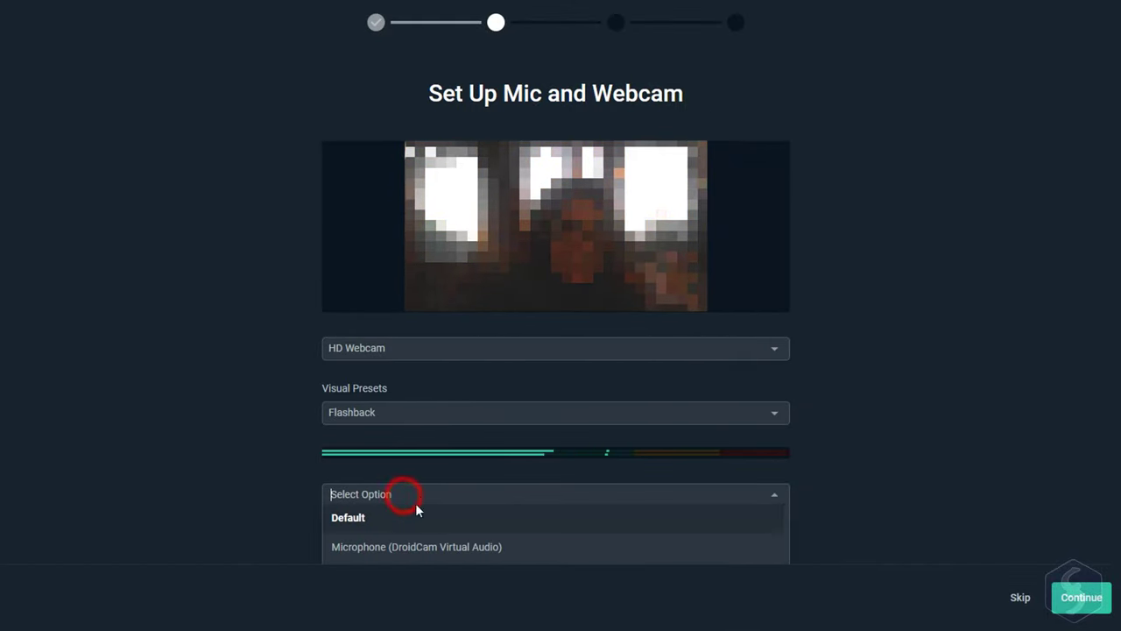
left_click(460, 518)
Continue to themes, preview Streamlabs Neon, and install it.
left_click(1081, 601)
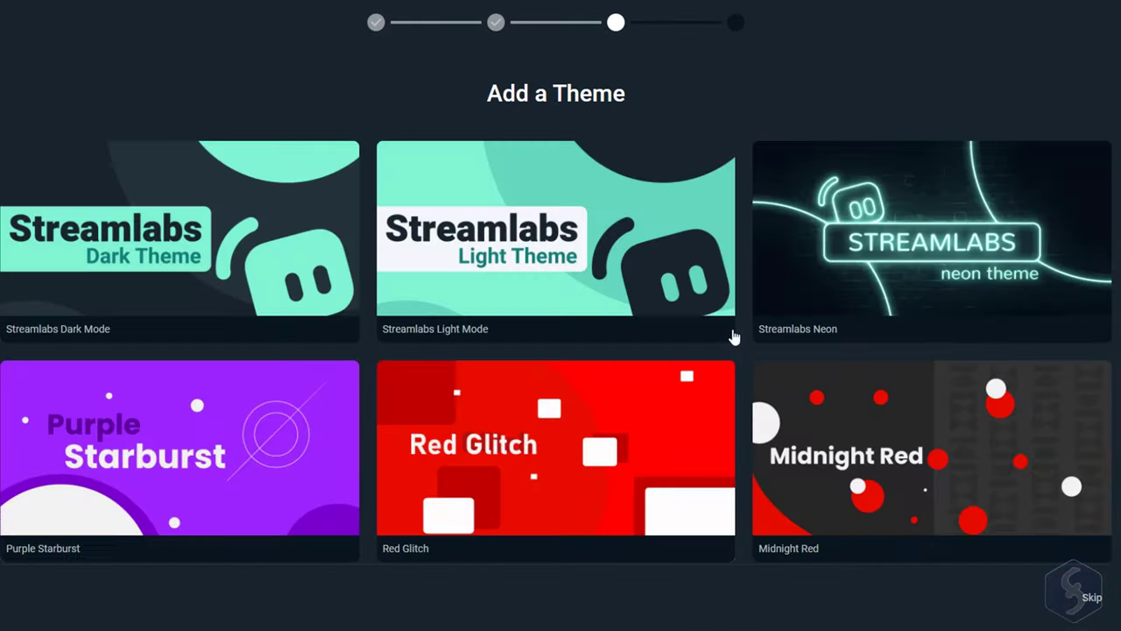
left_click(931, 248)
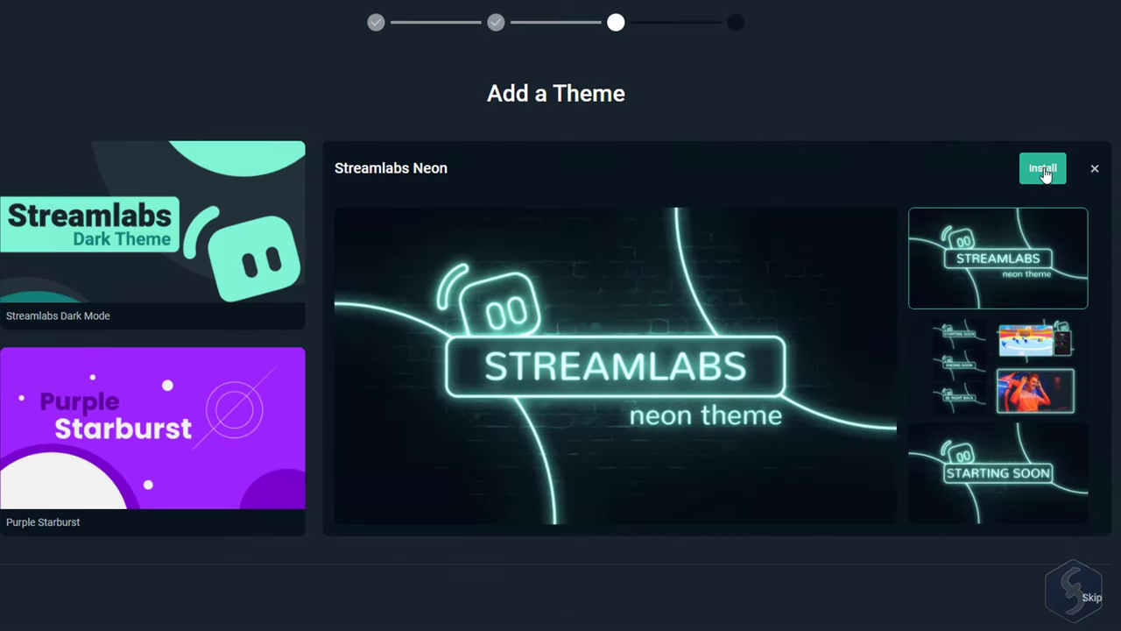
left_click(1038, 171)
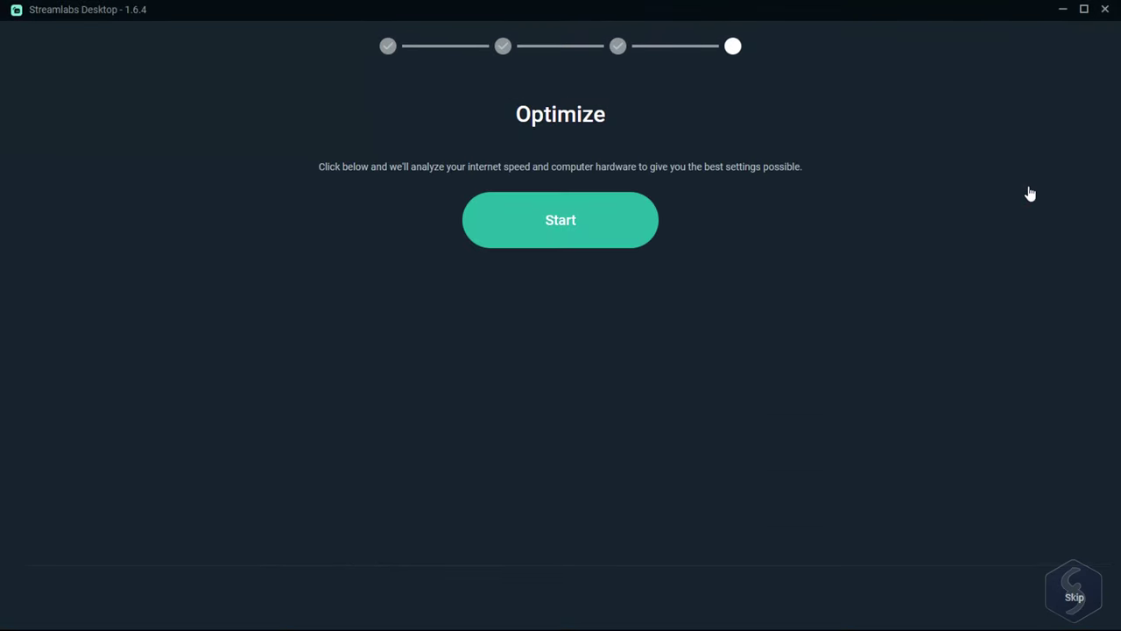
Run settings optimization, dismiss the tip, briefly view chat, and hide the Webcam Group source.
left_click(548, 223)
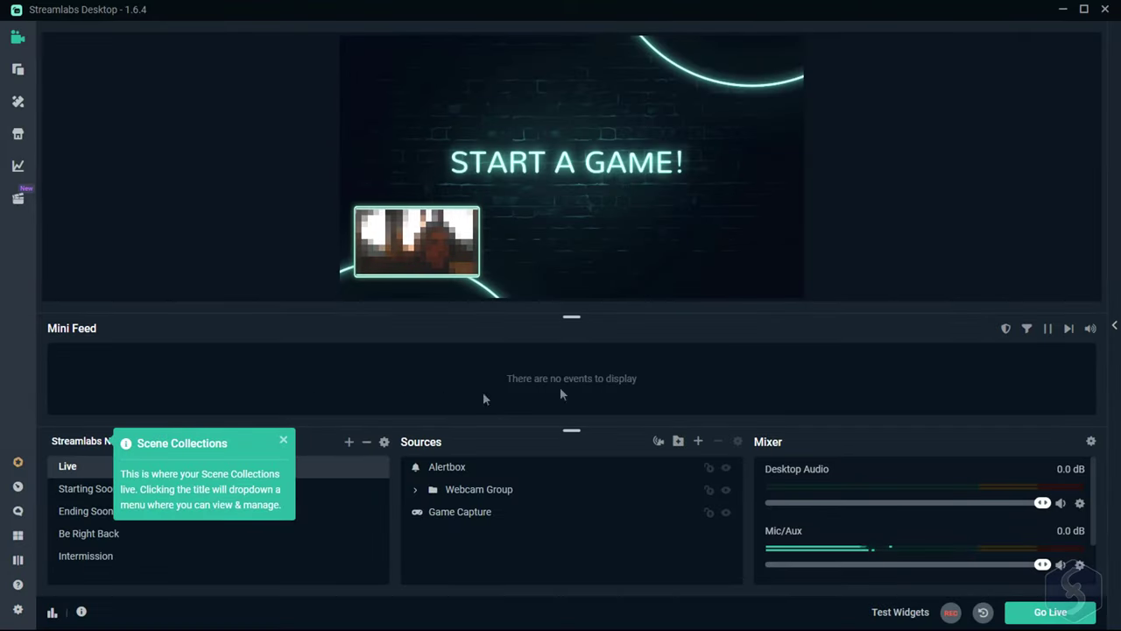
left_click(283, 441)
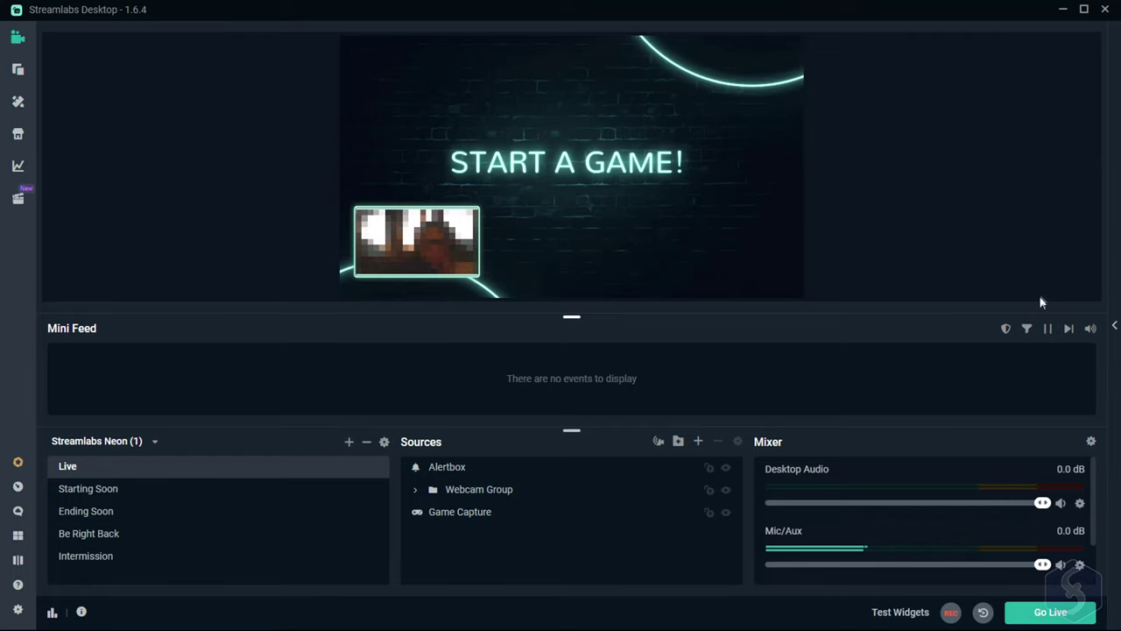
left_click(1115, 328)
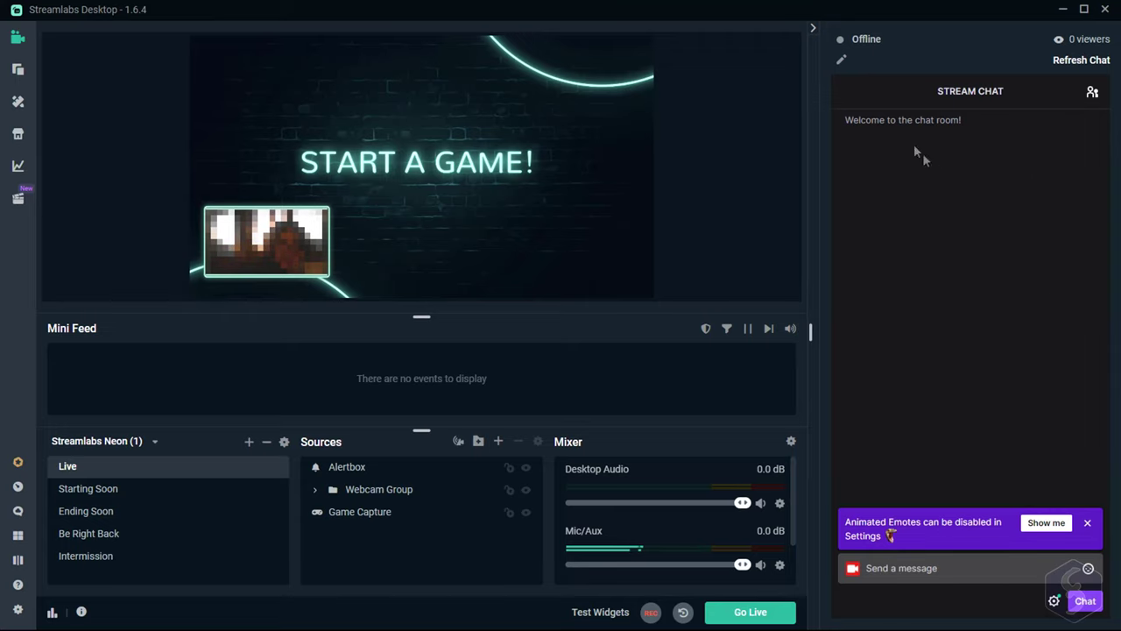
left_click(814, 32)
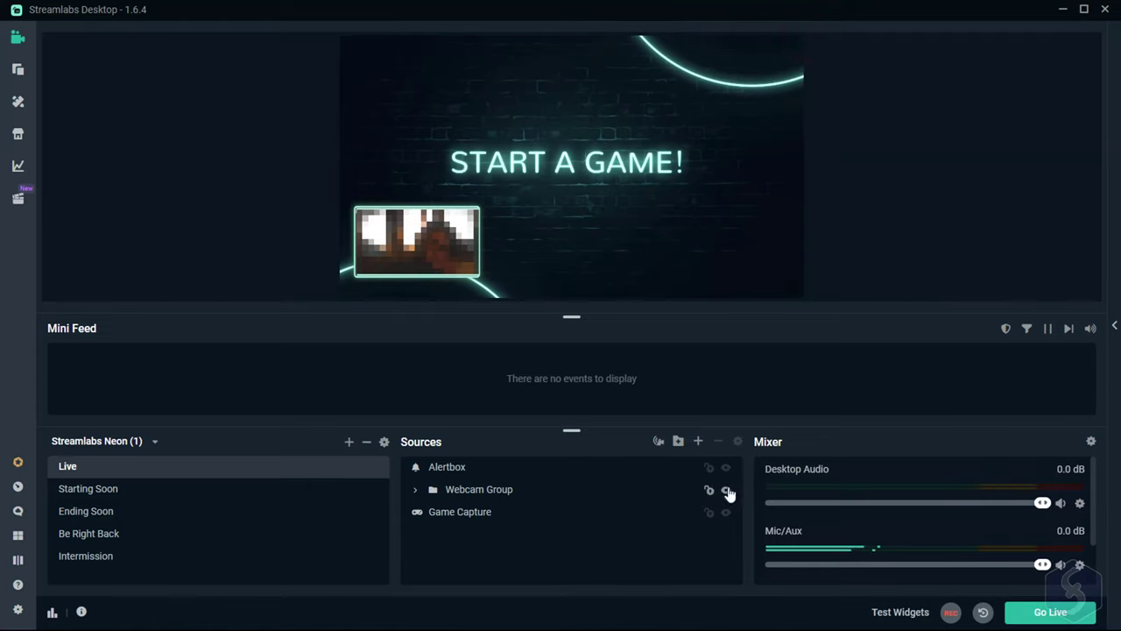
left_click(726, 491)
left_click(29, 495)
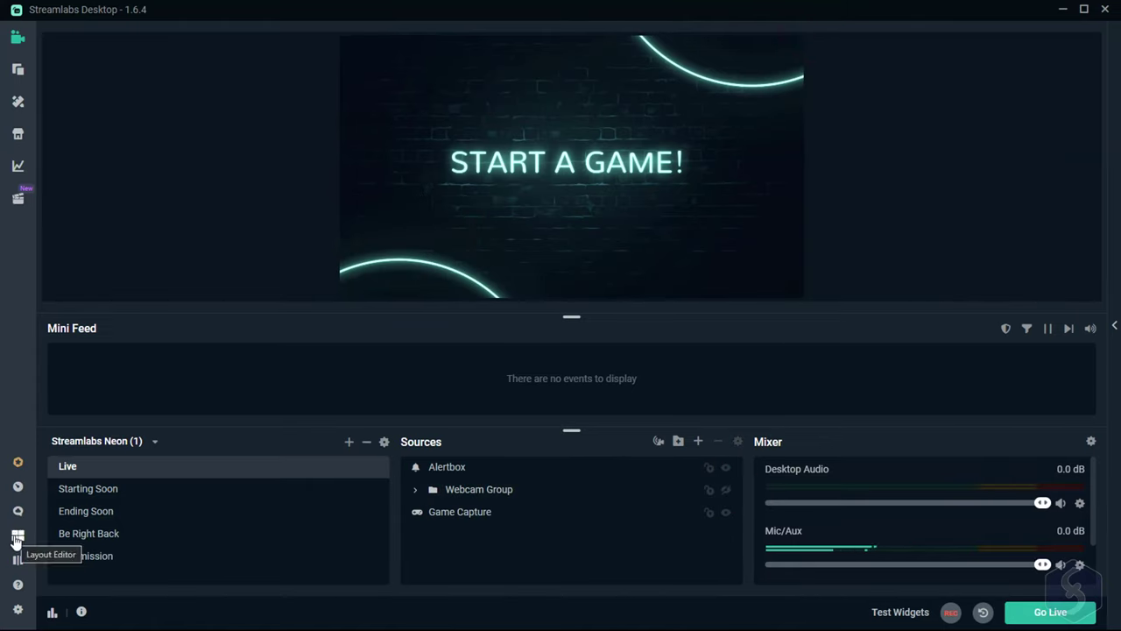
In the Layout Editor, pick the one-wide-panel-over-three layout.
left_click(16, 538)
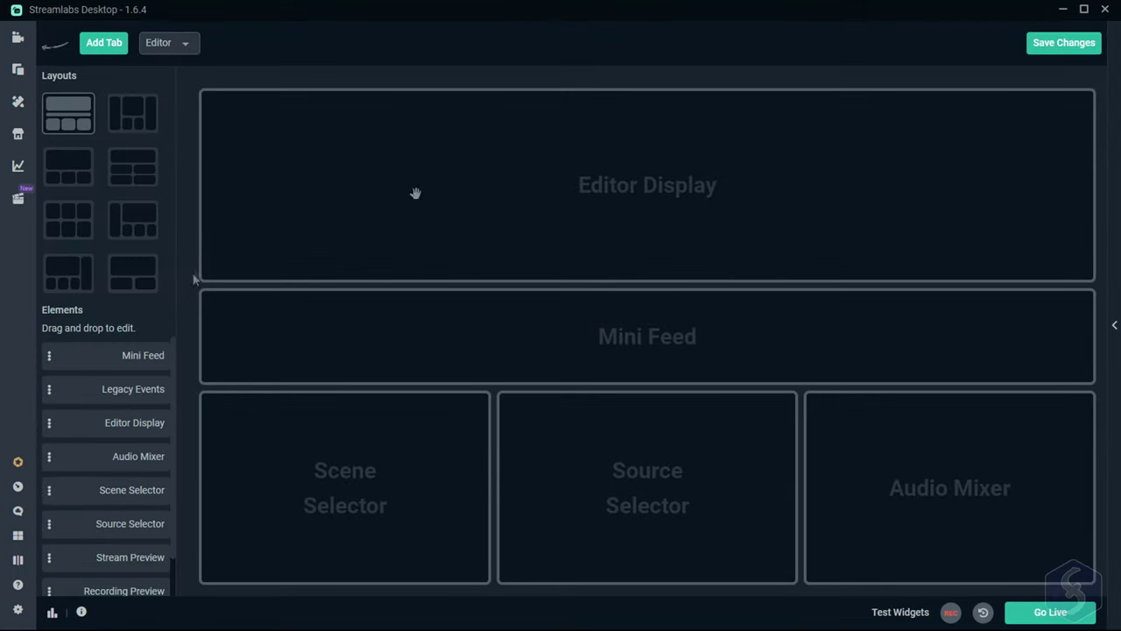
left_click(137, 114)
left_click(87, 171)
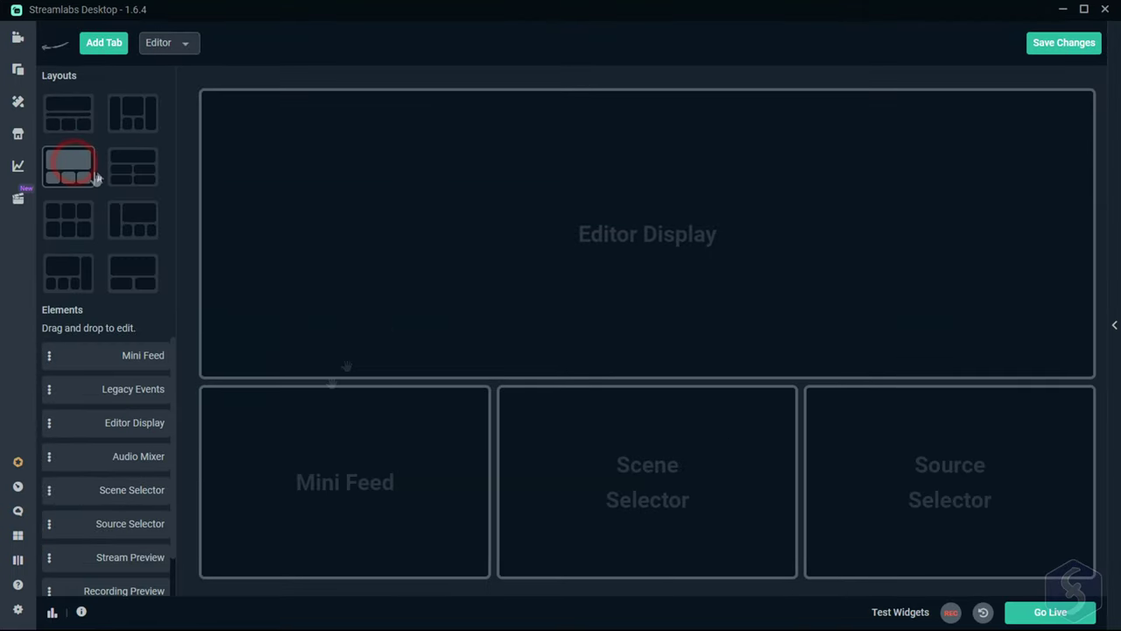
Place Scene Selector, Source Selector and Audio Mixer in the bottom slots, drop Mini Feed, and save.
left_click_drag(634, 490, 350, 475)
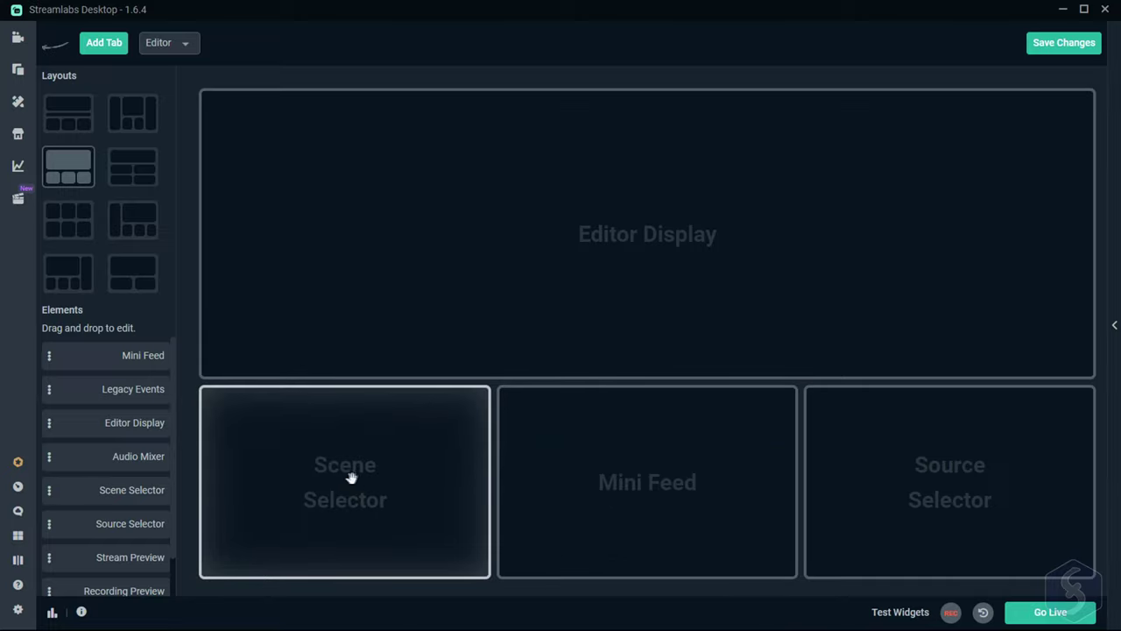
left_click_drag(941, 479, 644, 479)
left_click_drag(963, 483, 1106, 596)
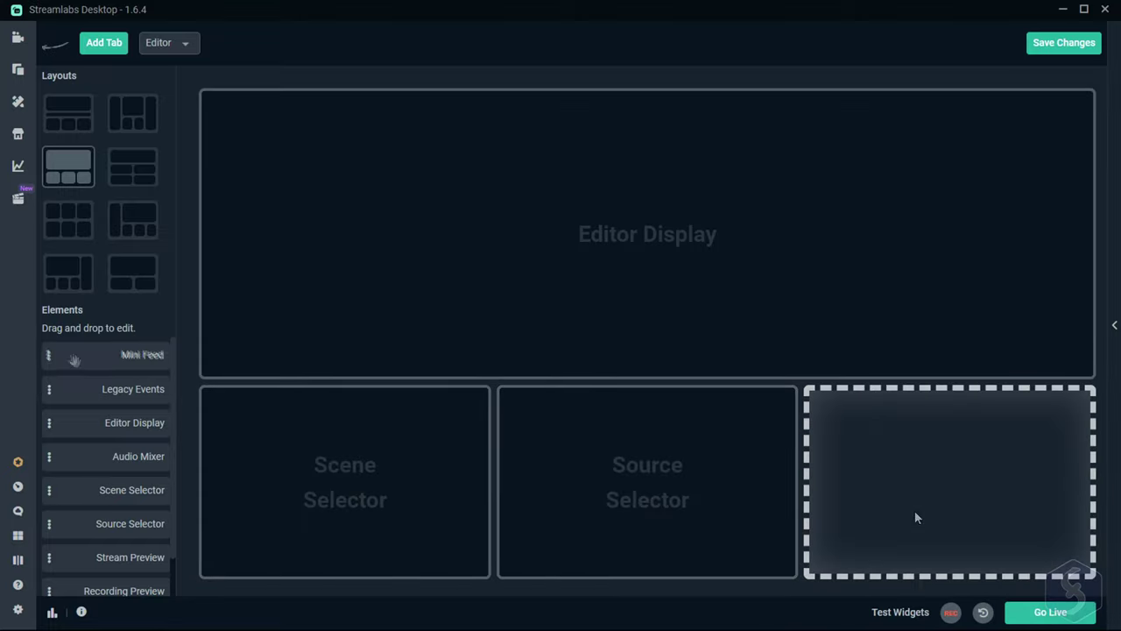
left_click_drag(112, 456, 934, 489)
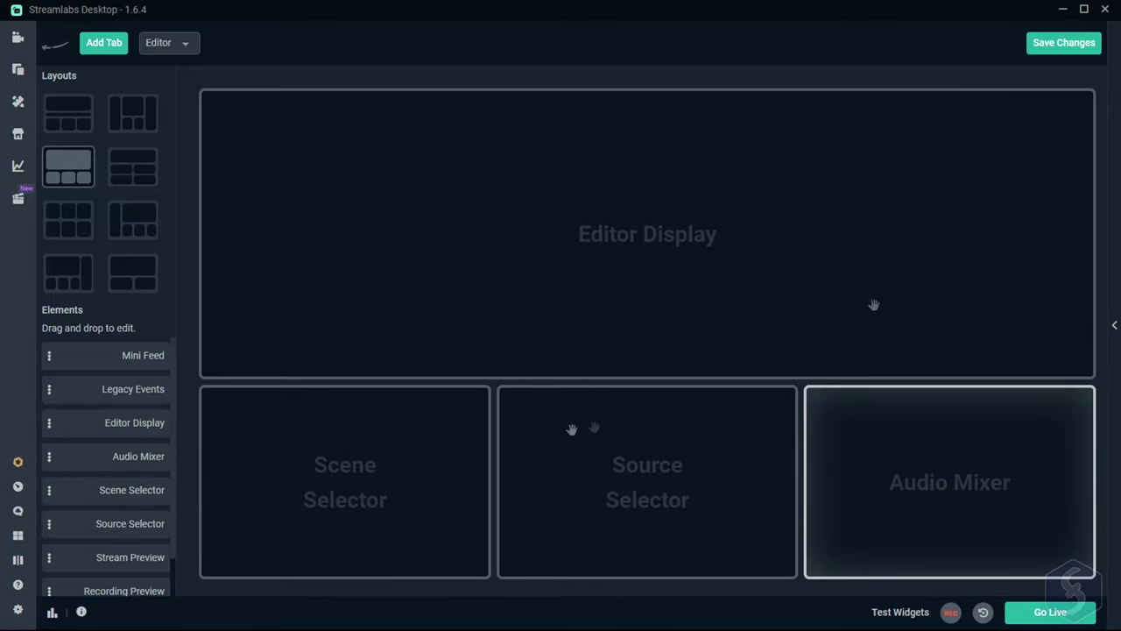
left_click(1068, 44)
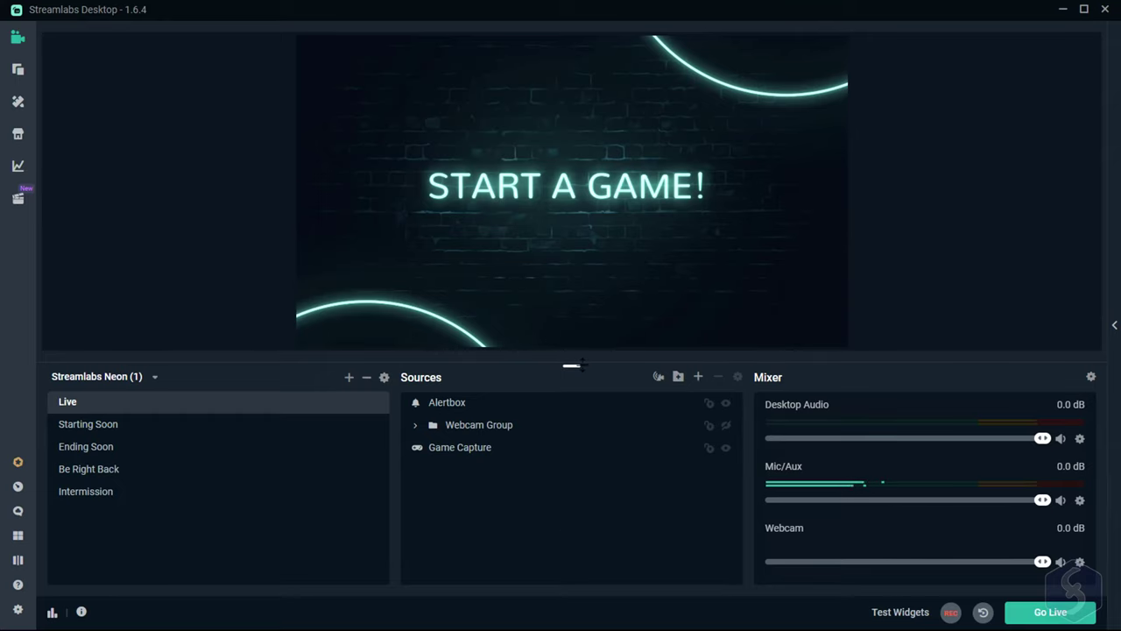
Enlarge the preview area and glance at the scene collections list.
left_click_drag(581, 365, 570, 408)
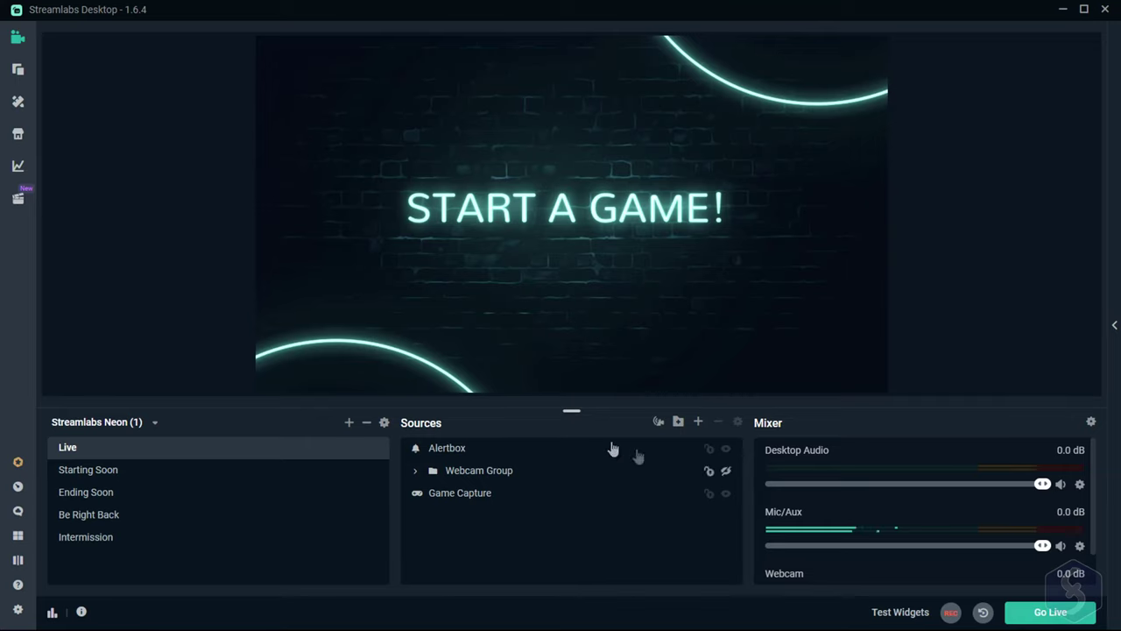
left_click(155, 423)
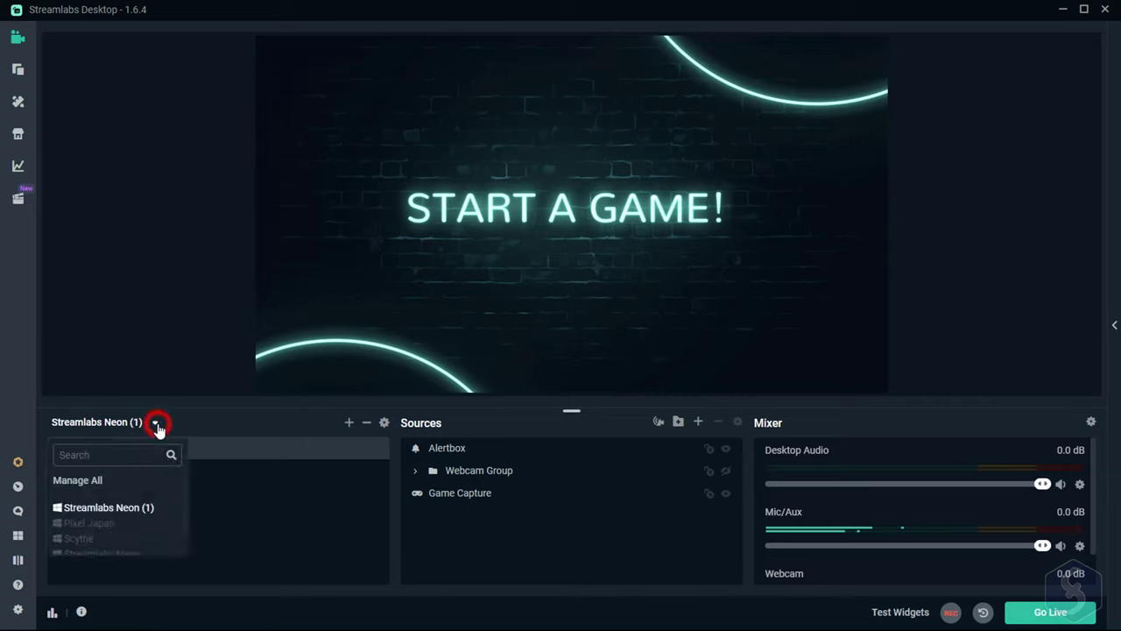
left_click(182, 490)
Cycle through Live, Starting Soon, Ending Soon and Be Right Back, ending on Live.
left_click(85, 451)
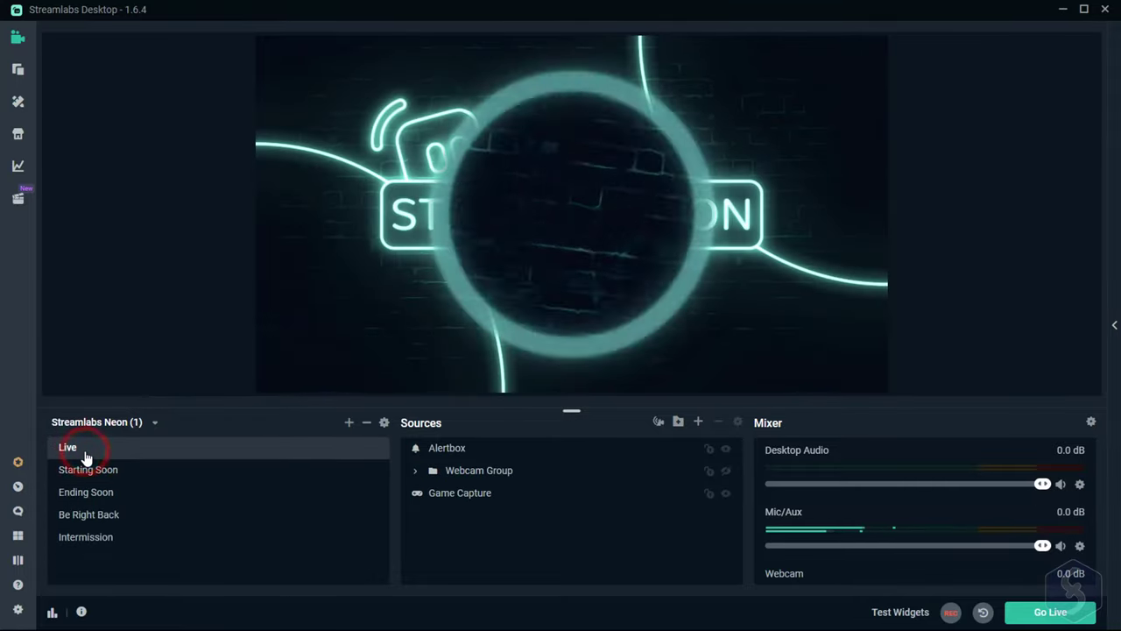
left_click(112, 471)
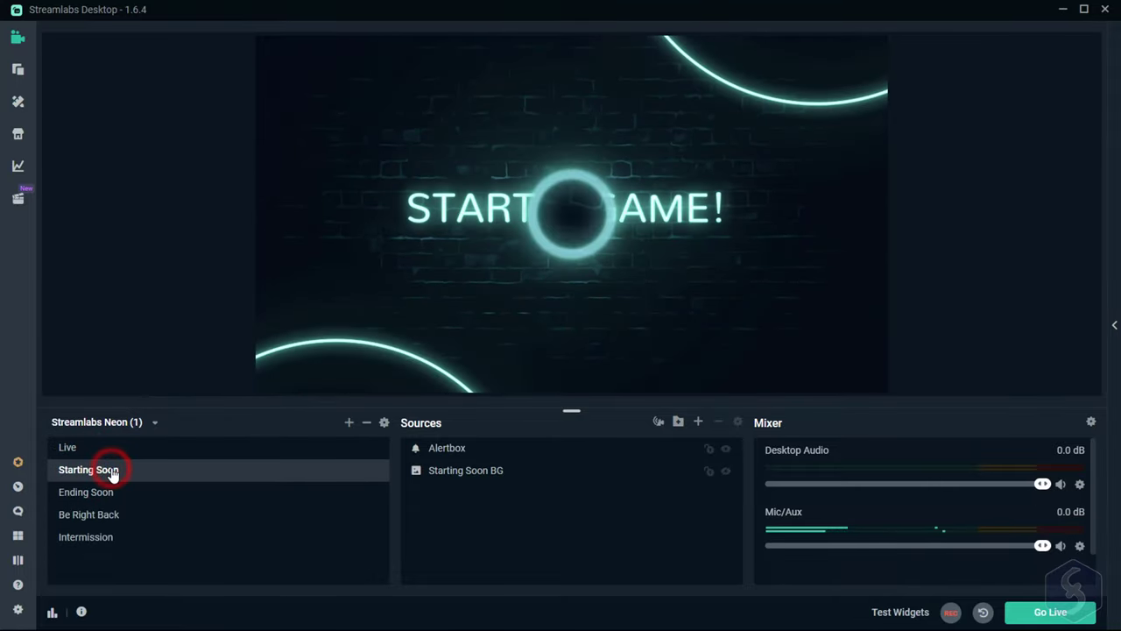
left_click(111, 493)
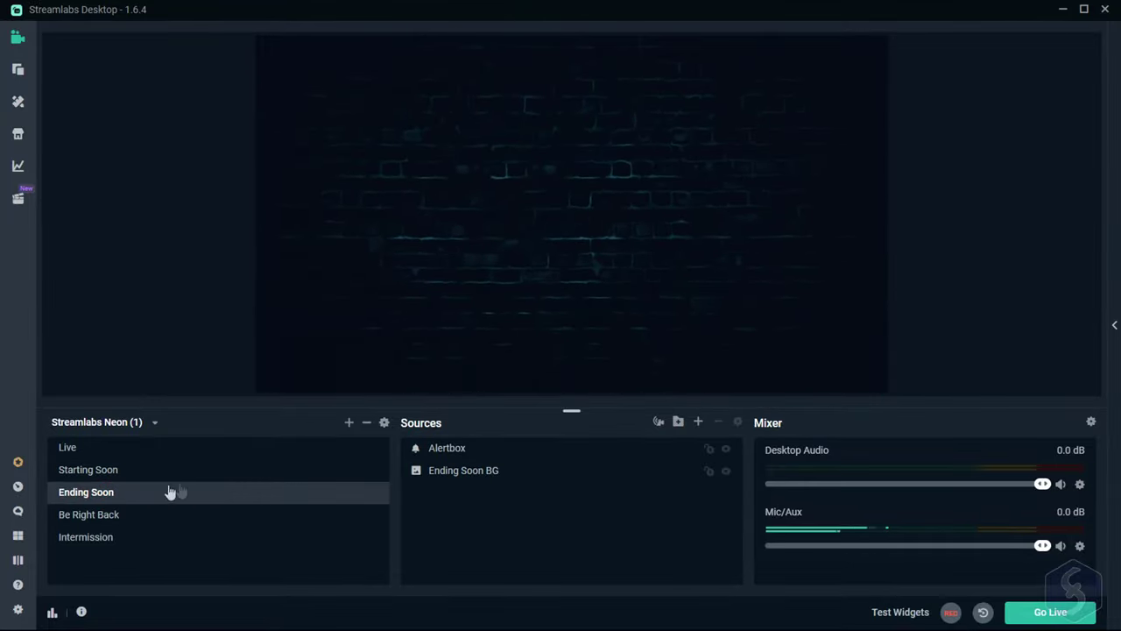
left_click(130, 514)
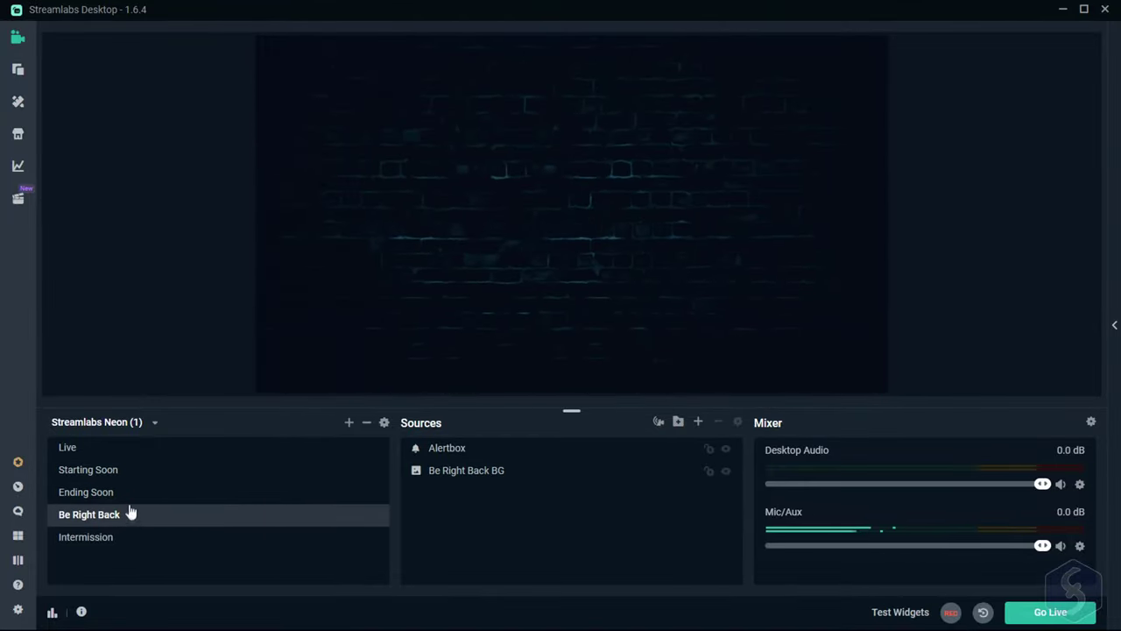
left_click(67, 446)
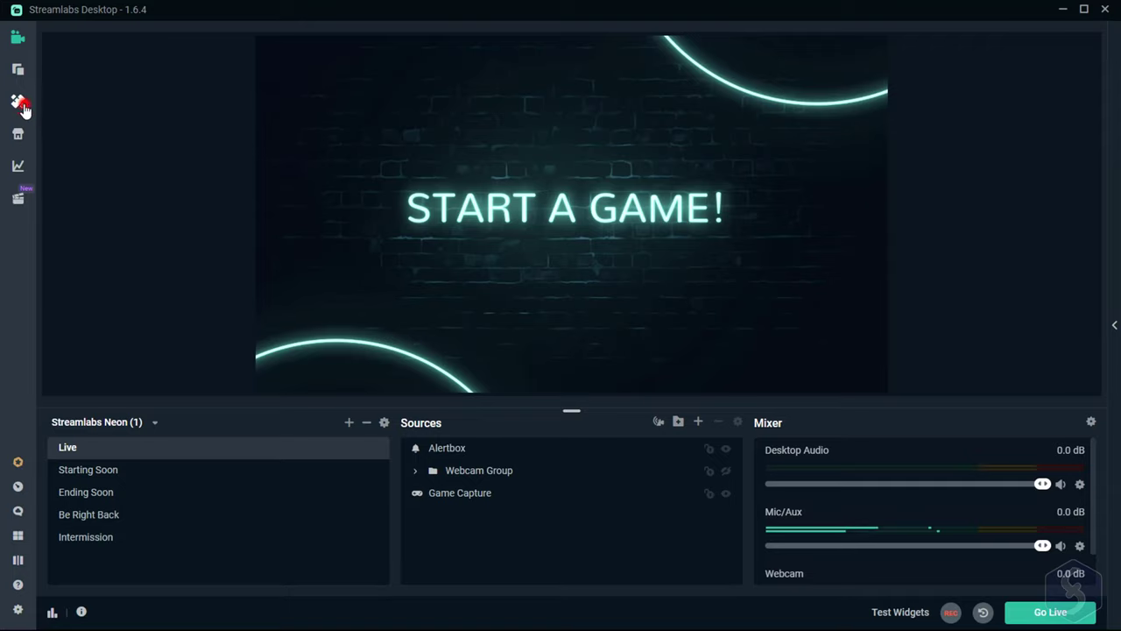
left_click(18, 102)
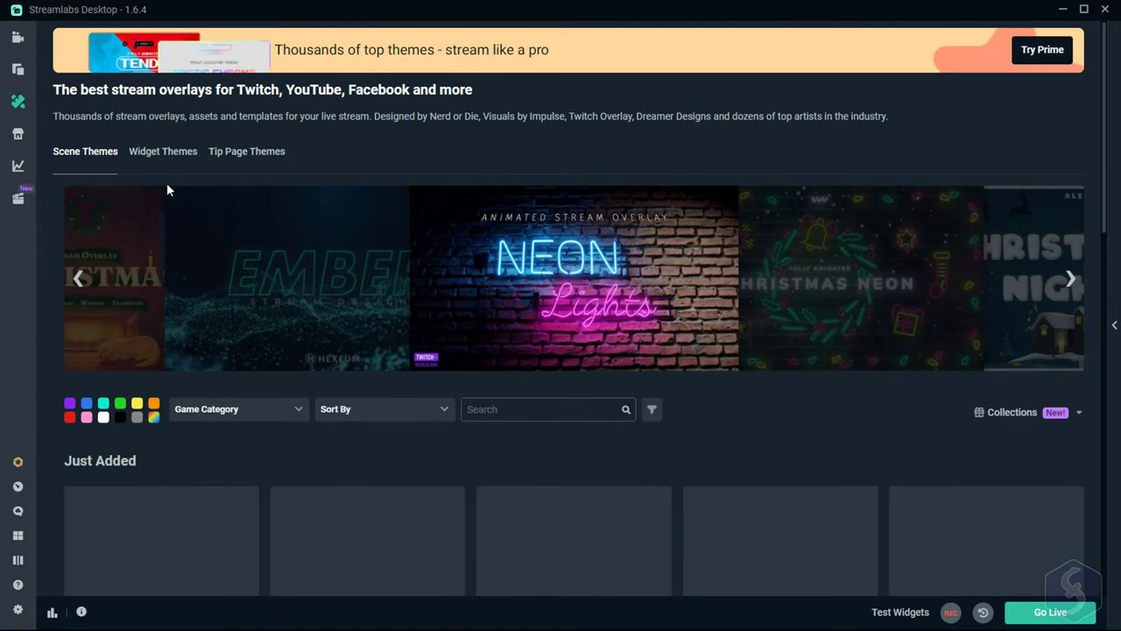
scroll(934, 300, "down", 3)
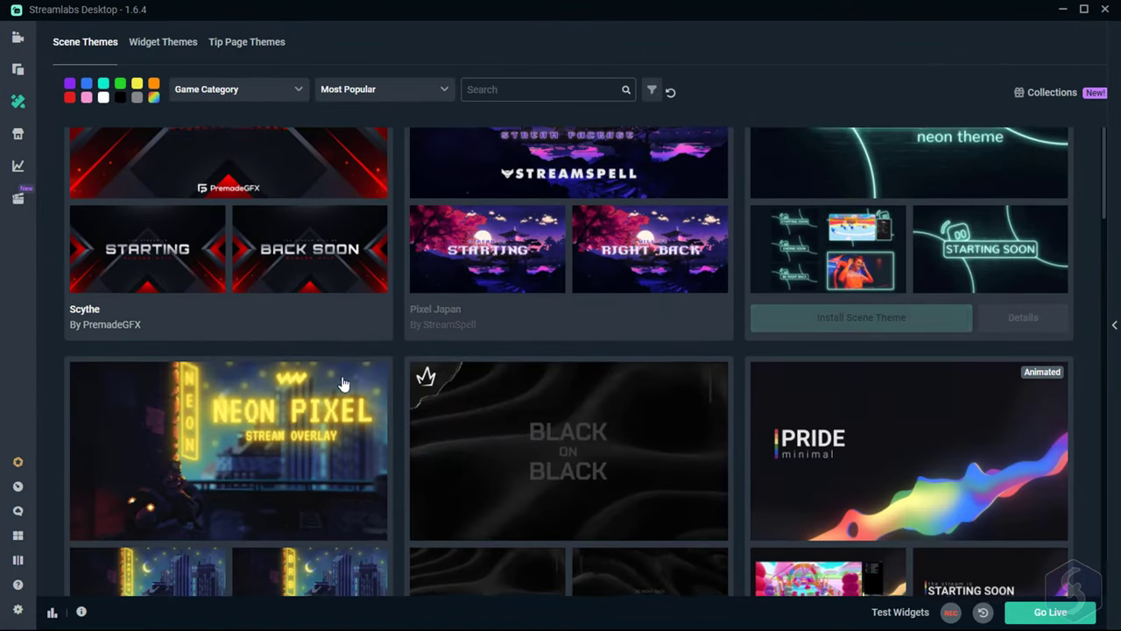
scroll(682, 390, "down", 1)
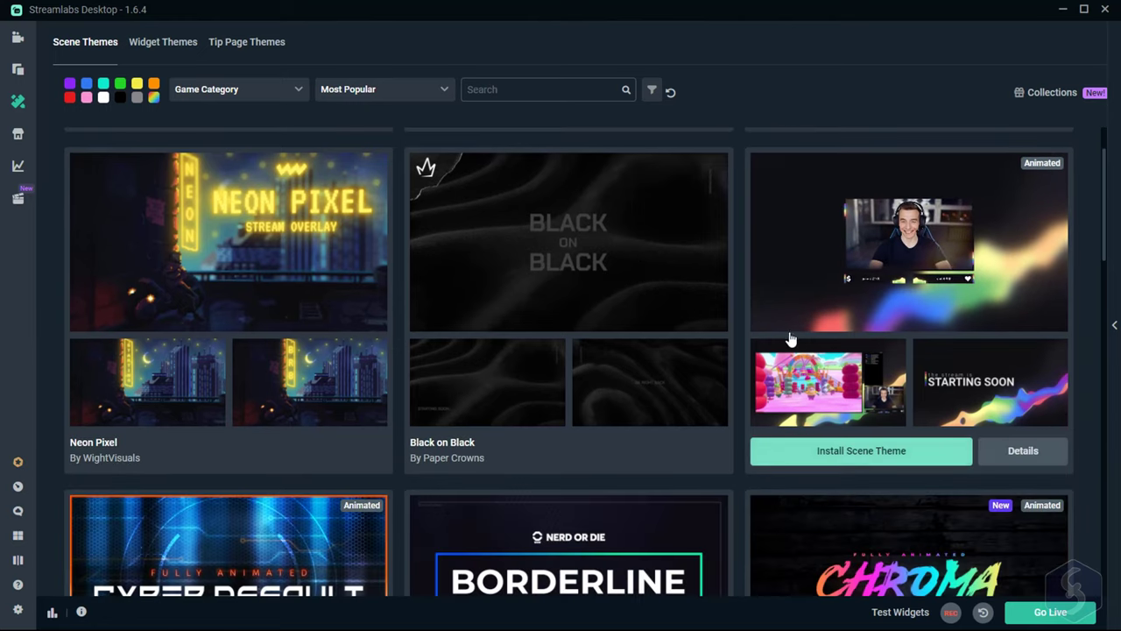
scroll(344, 354, "down", 1)
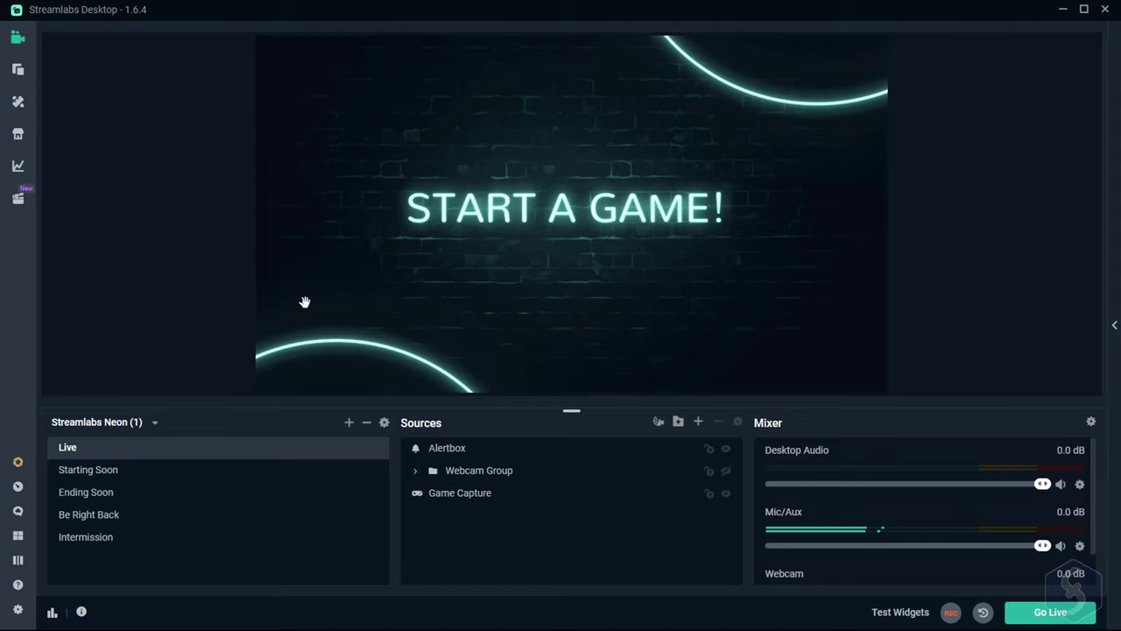
Switch the scene collection to Streamlabs Neon.
left_click(153, 429)
scroll(151, 469, "down", 2)
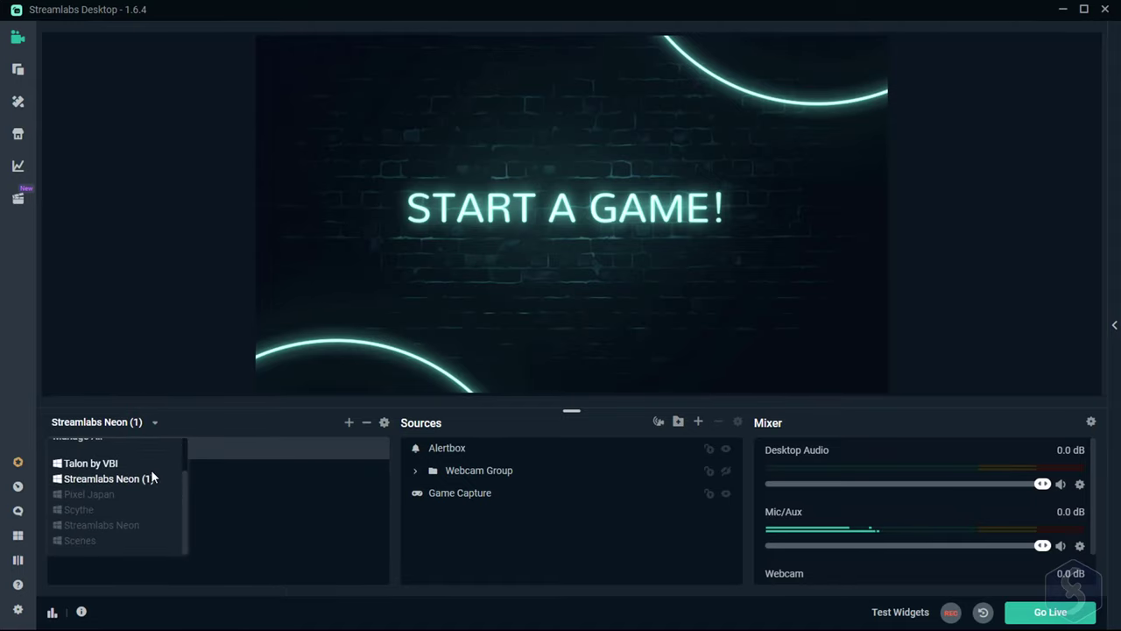
left_click(88, 542)
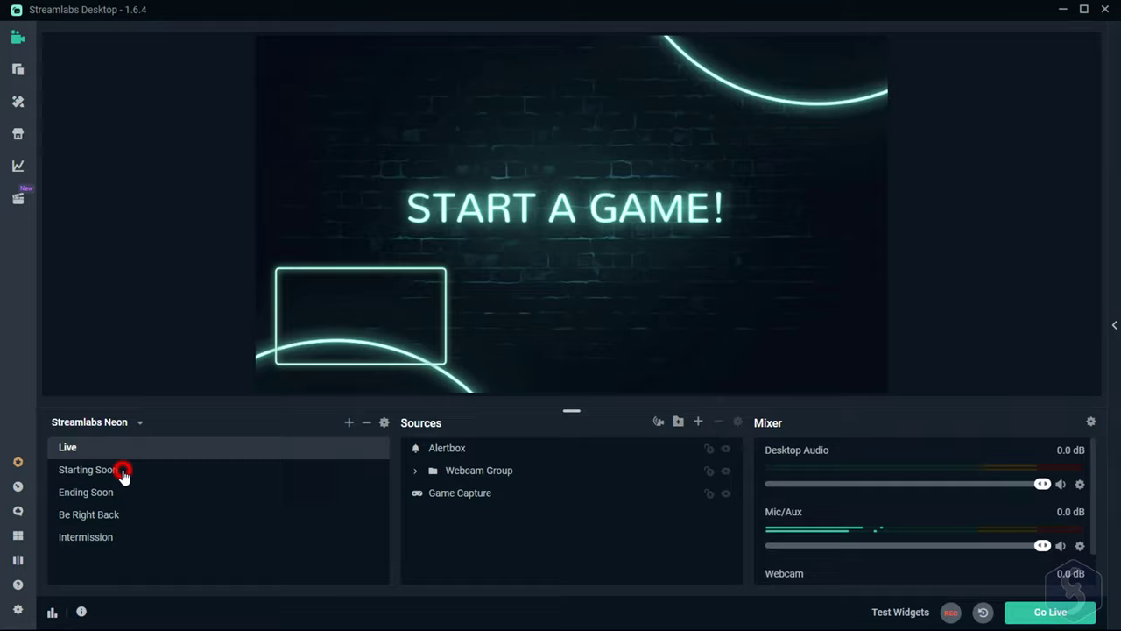
Preview the Starting Soon, Ending Soon and Be Right Back scenes, then return to Live.
left_click(123, 474)
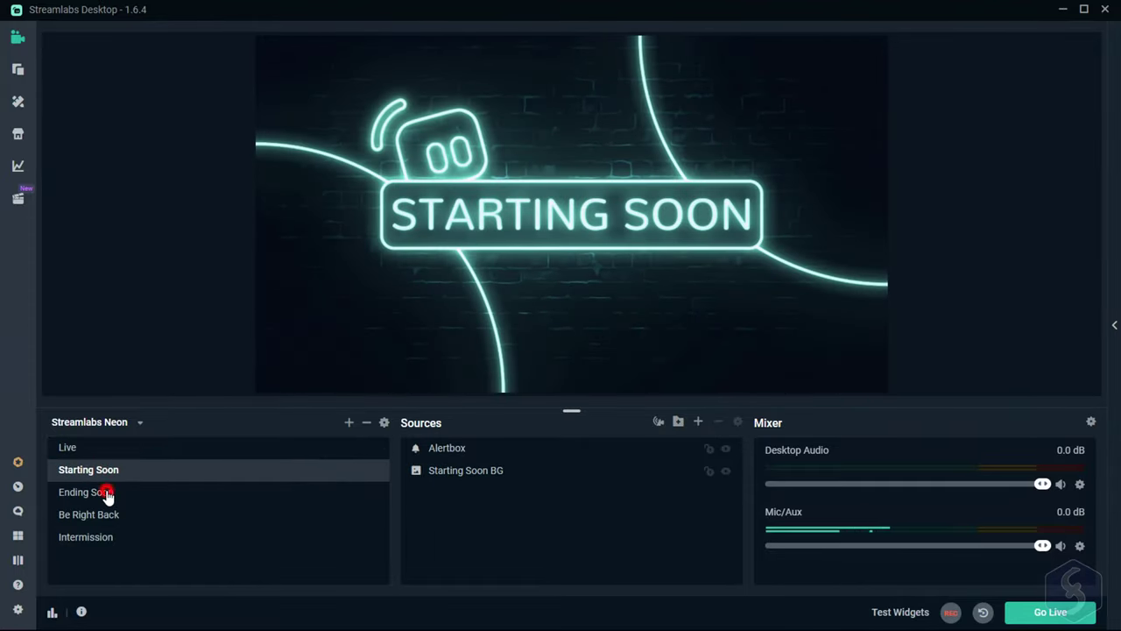
left_click(106, 496)
left_click(104, 515)
left_click(88, 450)
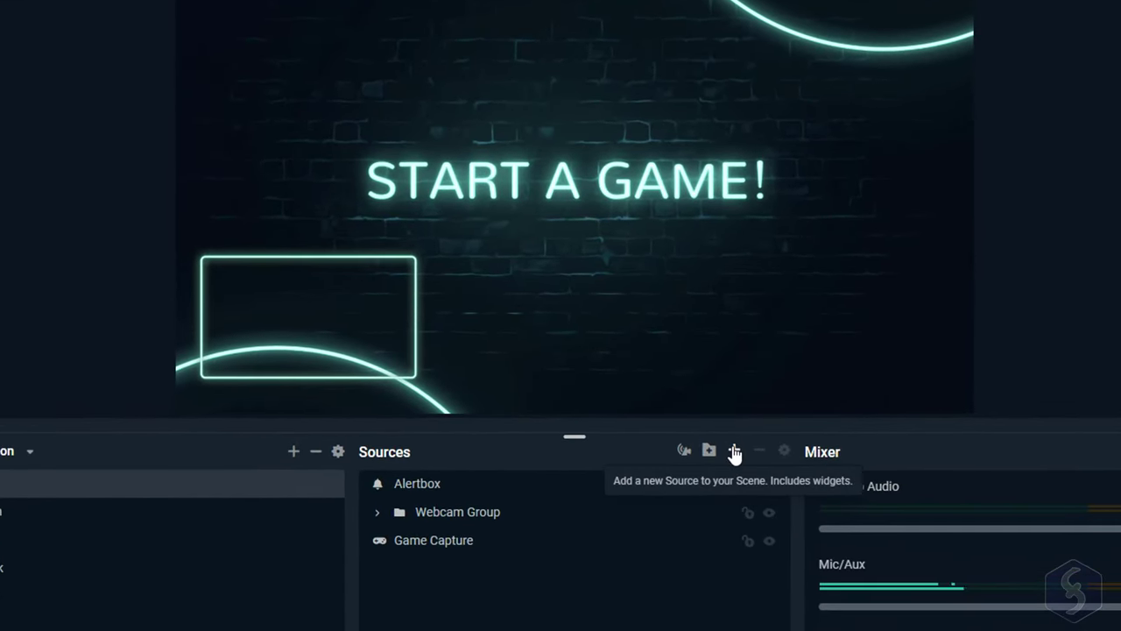
Create a new source named Media Source in the Live scene.
left_click(734, 451)
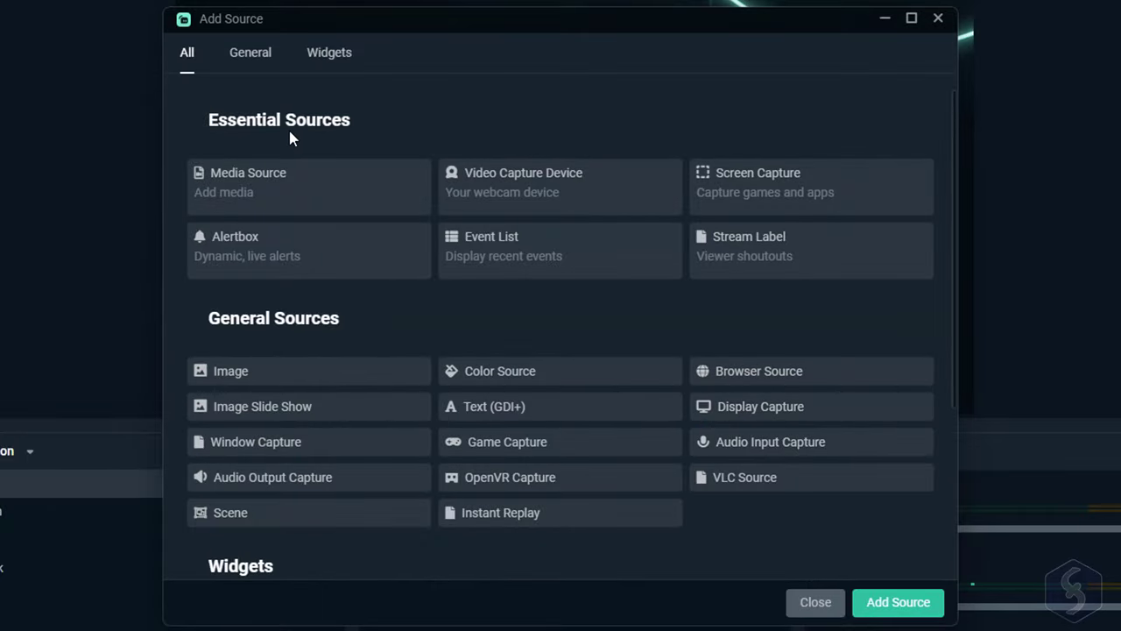
scroll(703, 487, "down", 3)
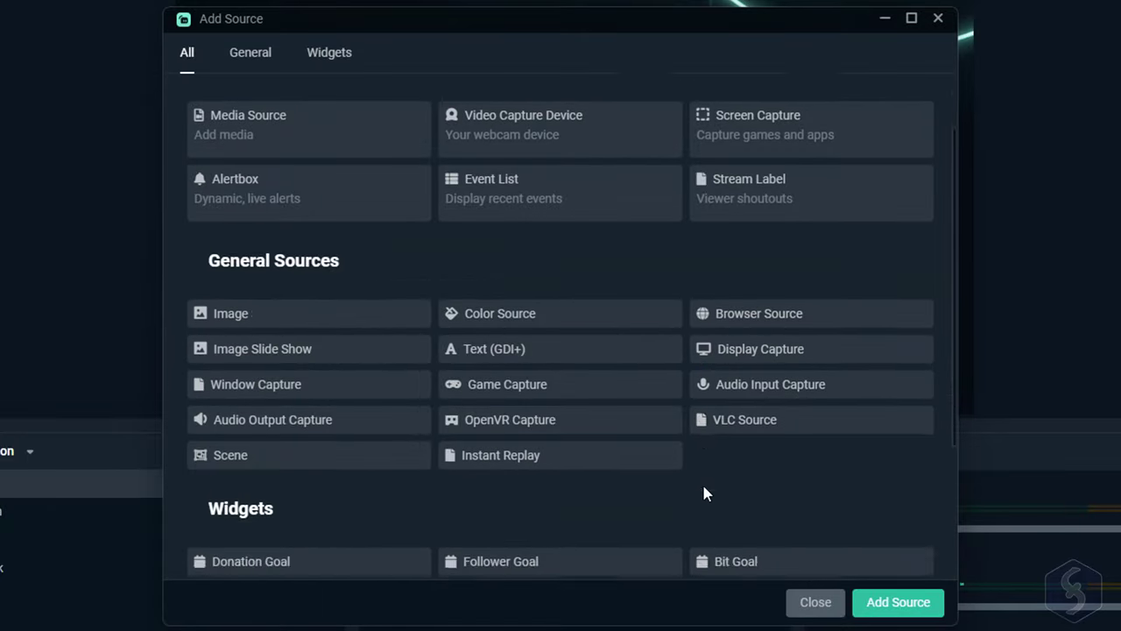
scroll(342, 492, "up", 3)
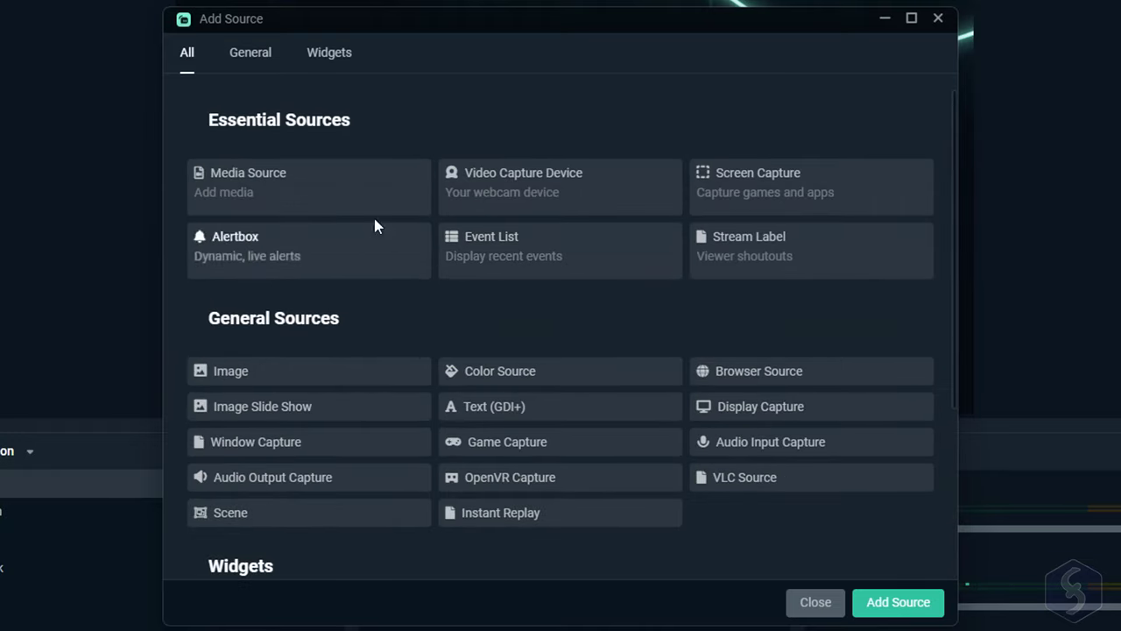
left_click(318, 191)
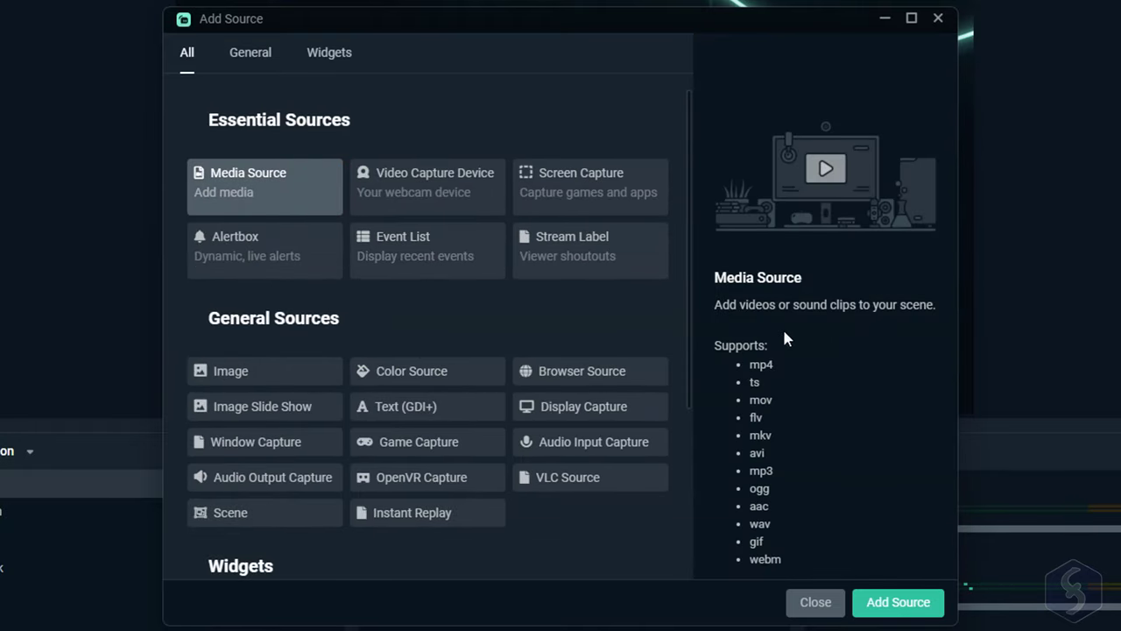
left_click(894, 603)
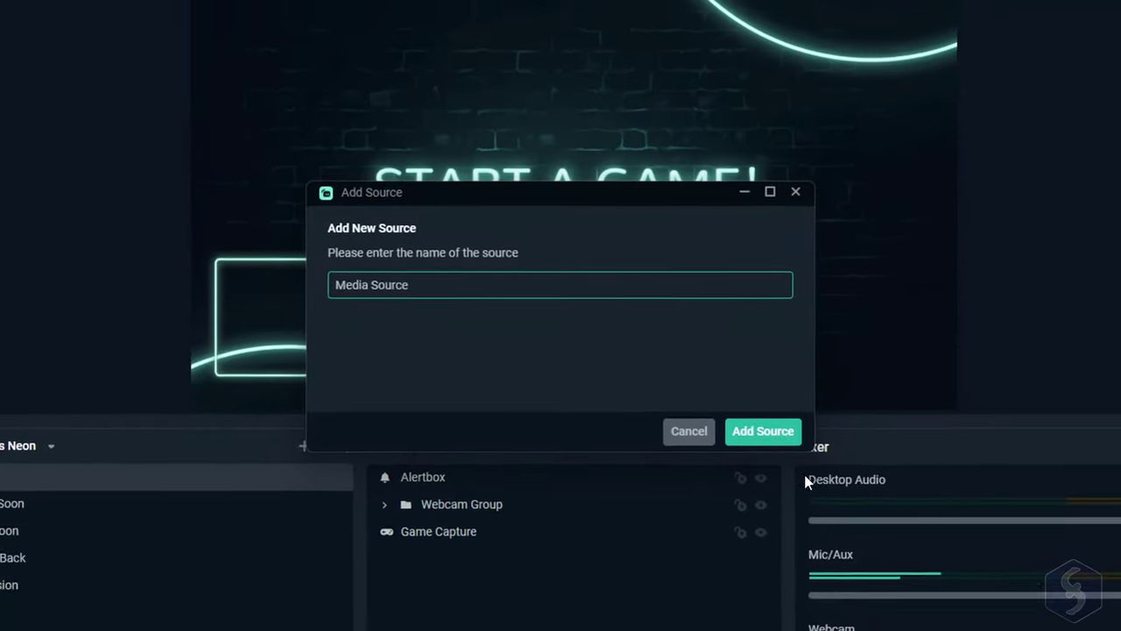
left_click(745, 421)
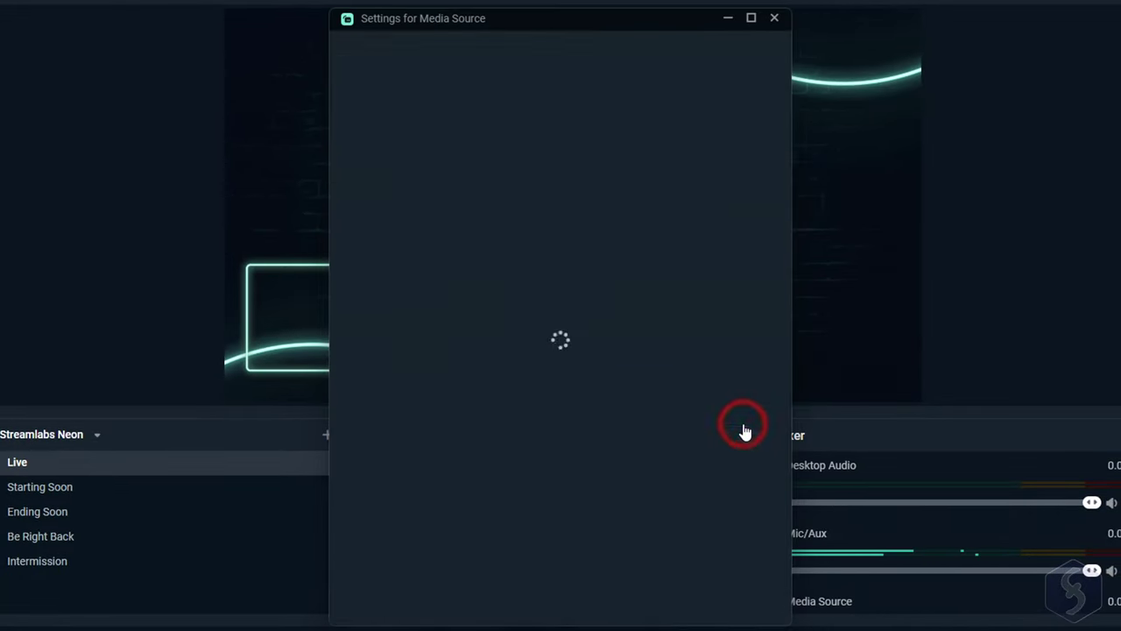
Load the landscape video into Media Source, enable Loop, and set playback speed to 49.
left_click(755, 233)
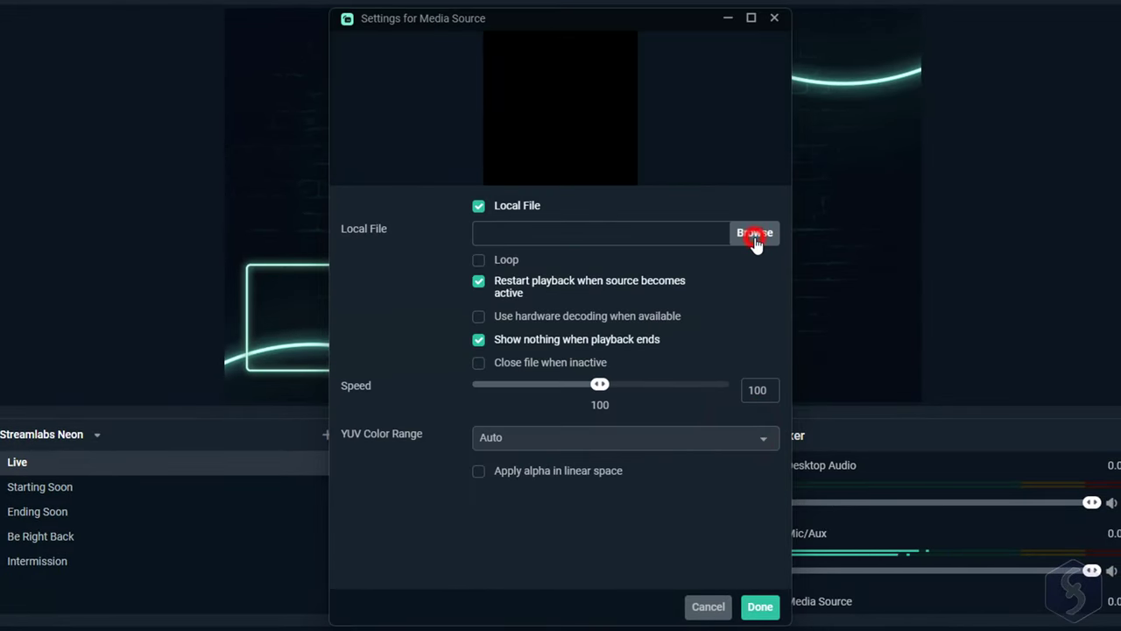
left_click(325, 288)
left_click(547, 497)
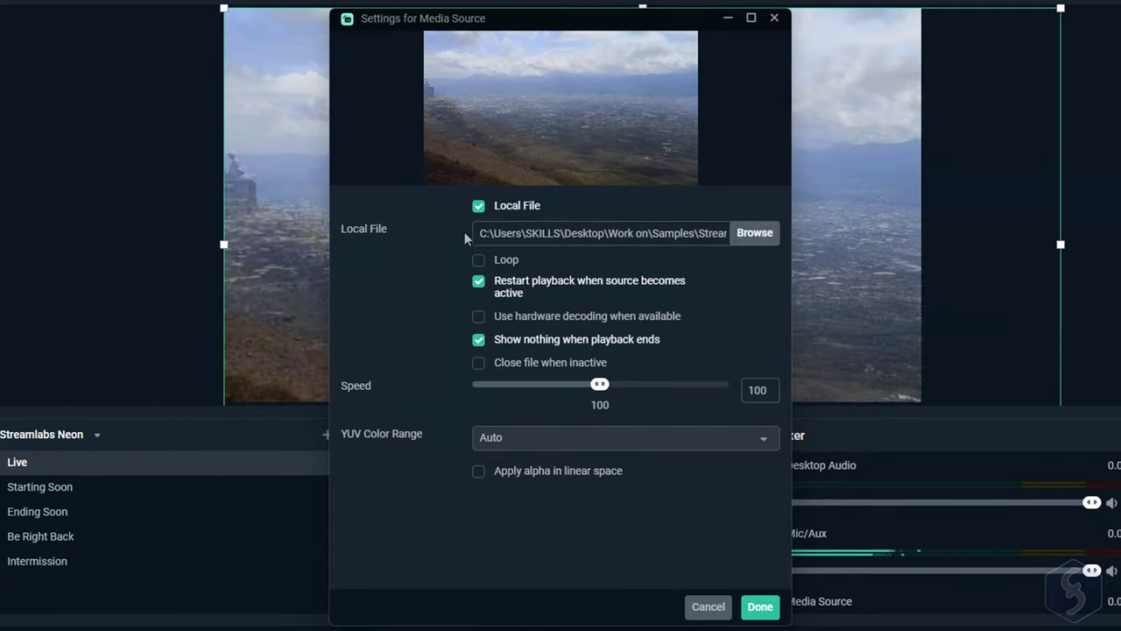
left_click(478, 260)
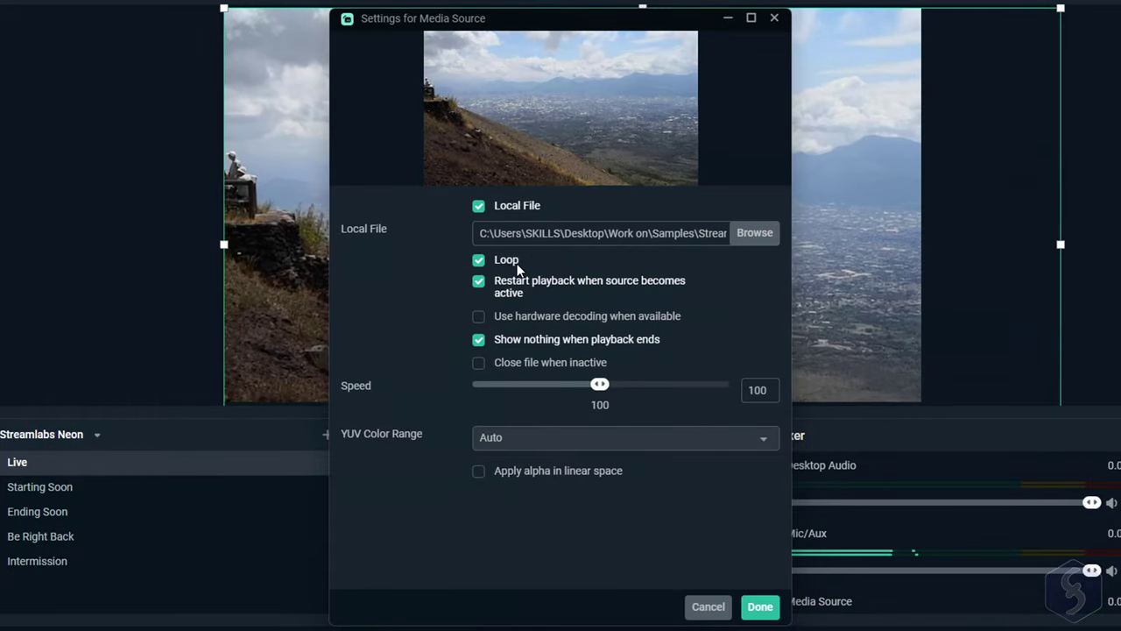
mouse_move(600, 386)
left_mouse_down()
mouse_move(534, 394)
mouse_move(595, 390)
left_mouse_up()
left_click(758, 607)
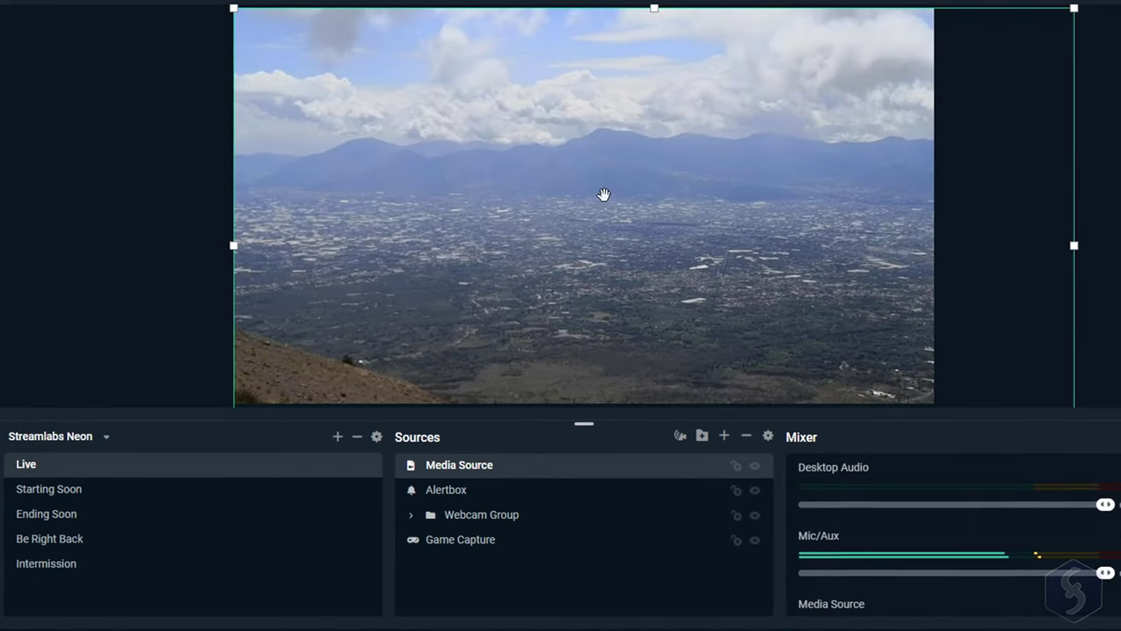
Start adding an Image source, previewing the existing BG and Webcam Frame images.
left_click(725, 435)
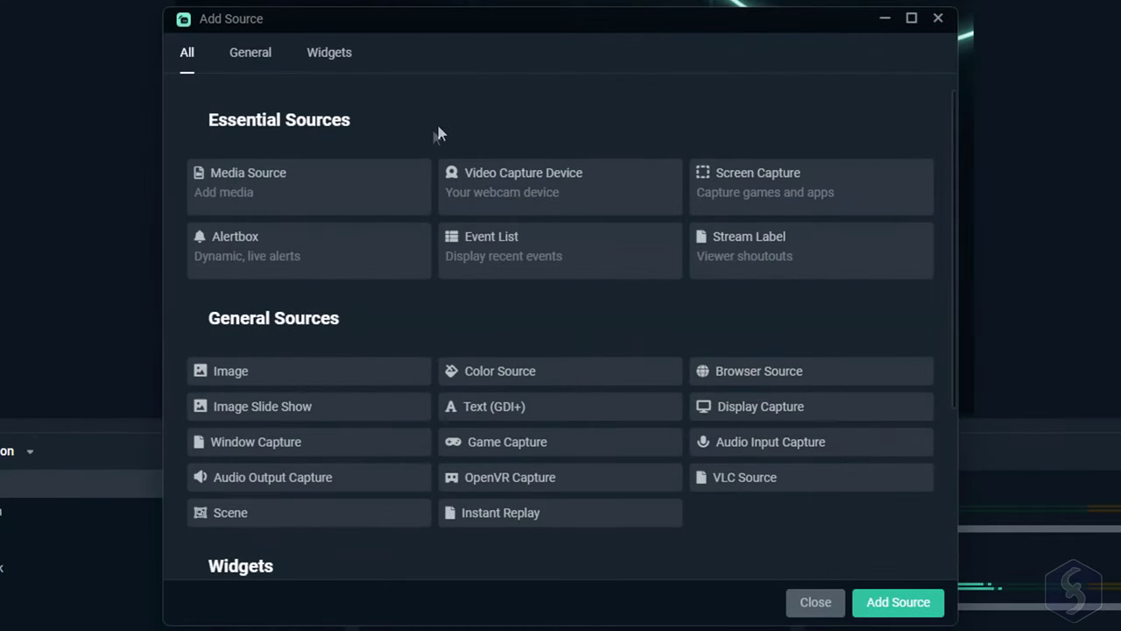
left_click(272, 379)
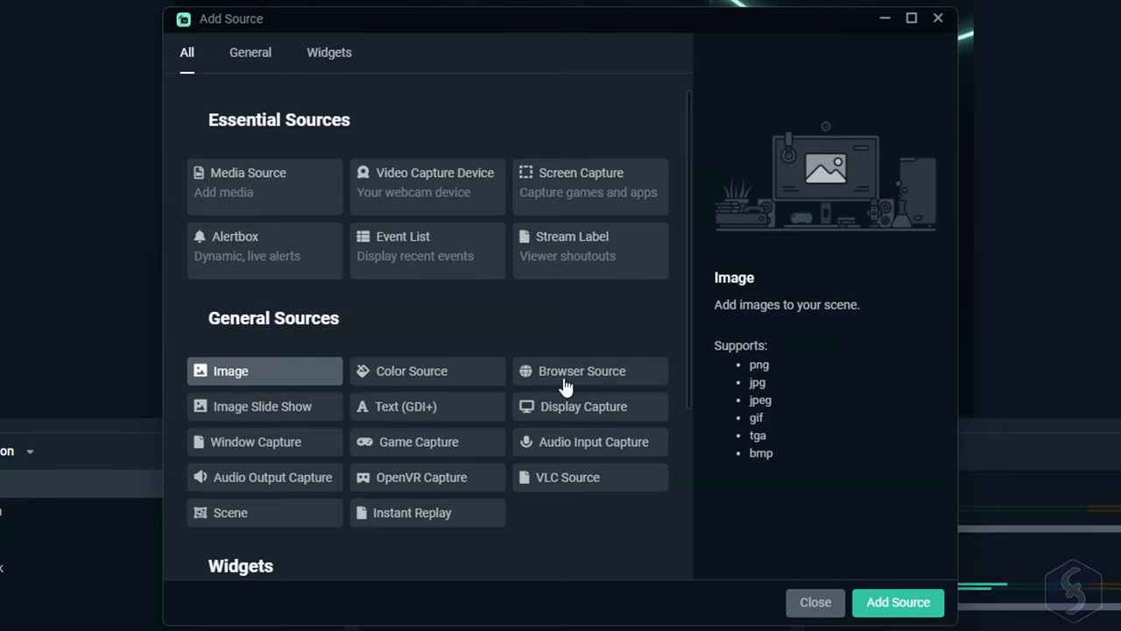
left_click(916, 602)
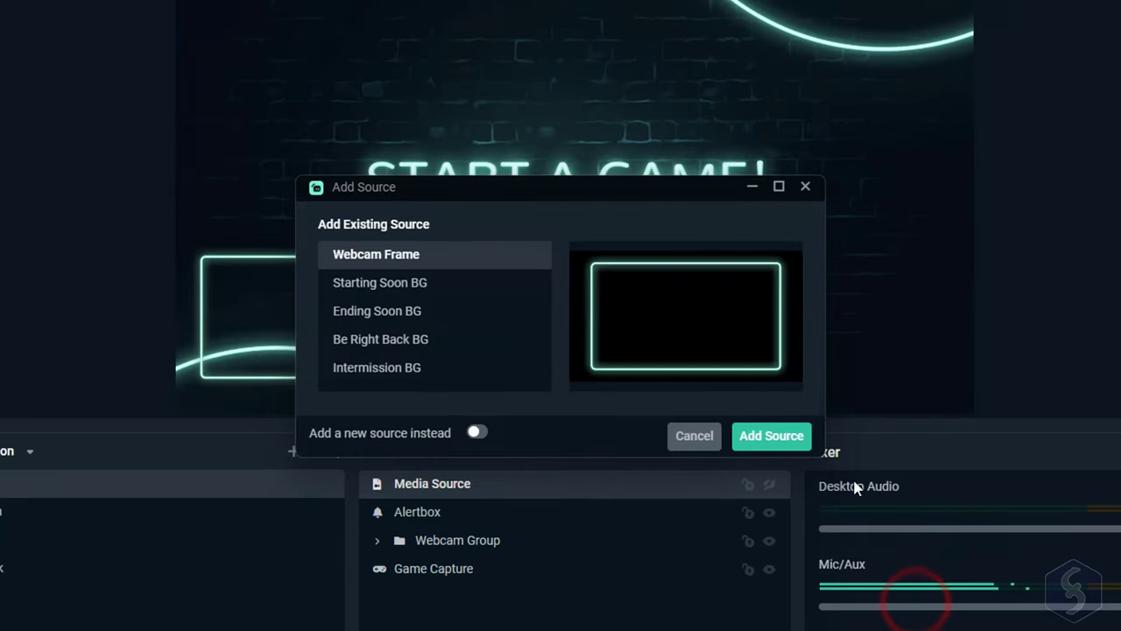
left_click(404, 292)
left_click(401, 322)
left_click(403, 341)
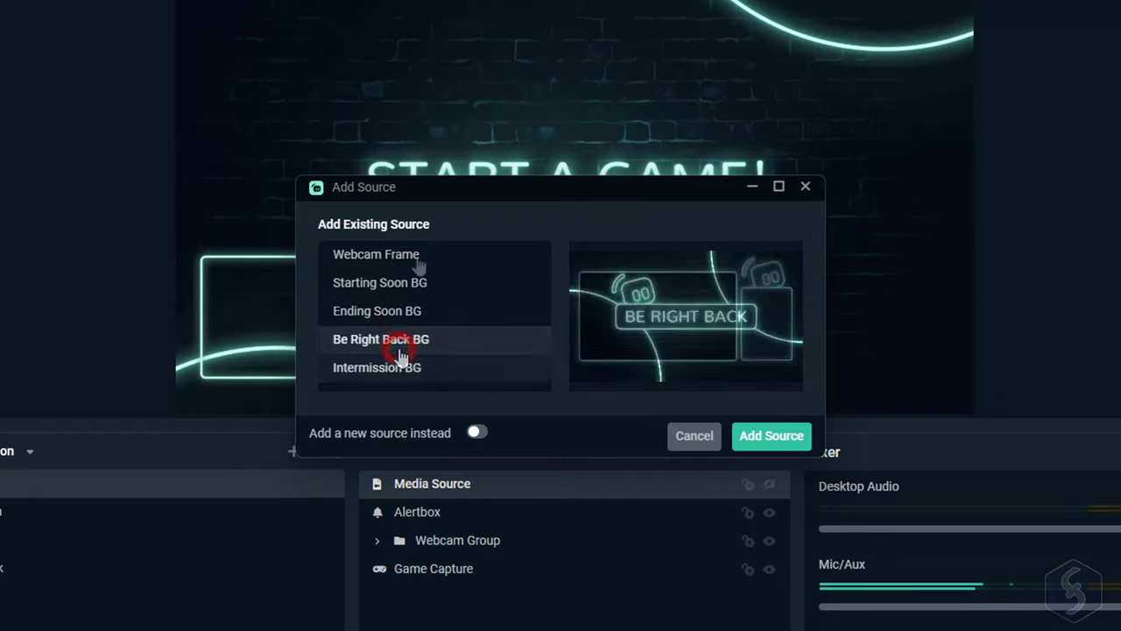
left_click(412, 256)
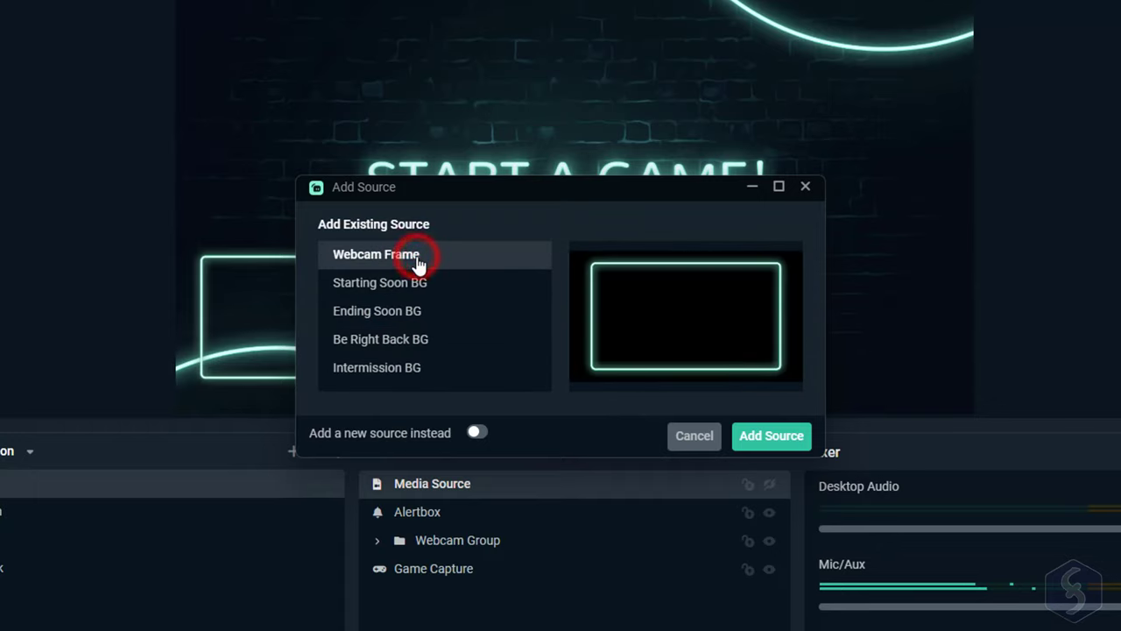
Create a new Image source displaying the stone-path photo.
left_click(475, 434)
left_click(772, 435)
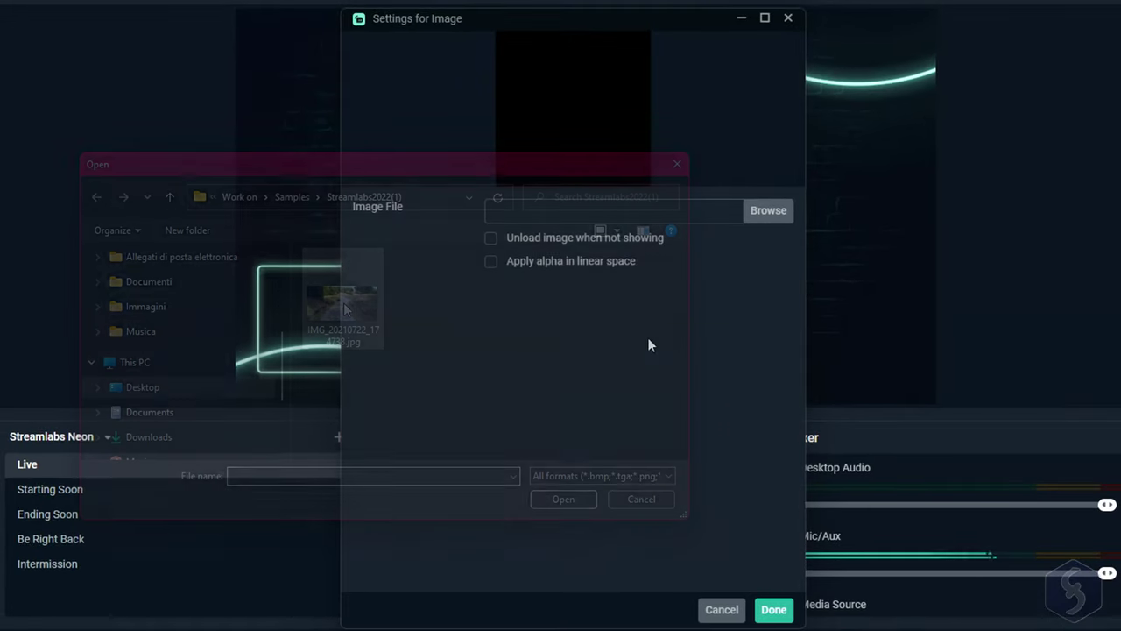
left_click(344, 308)
left_click(568, 498)
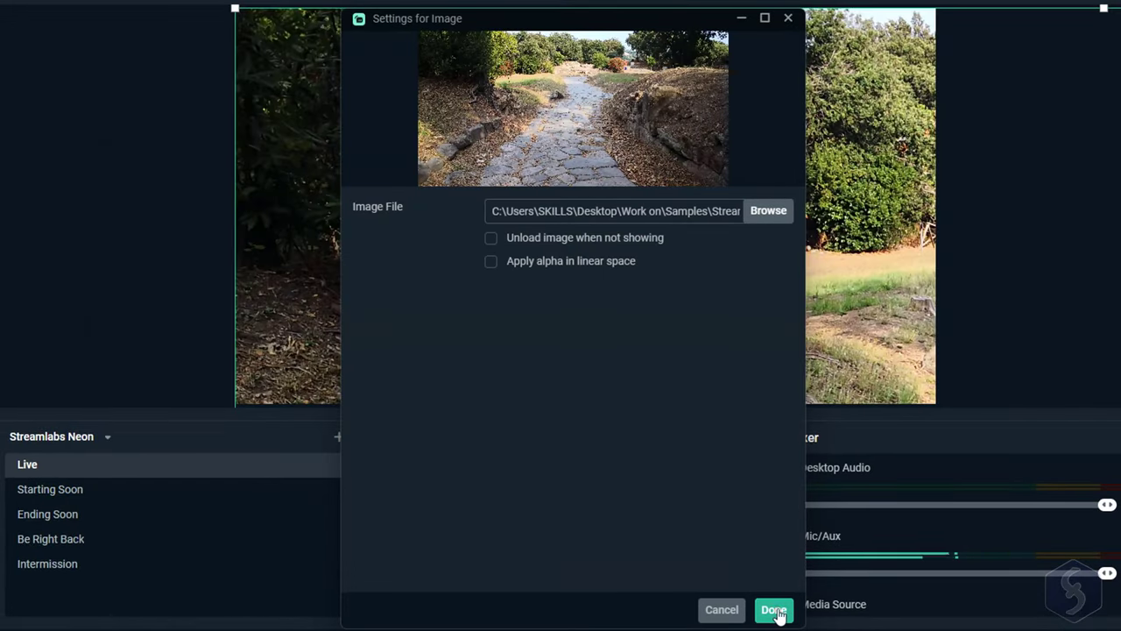
left_click(774, 610)
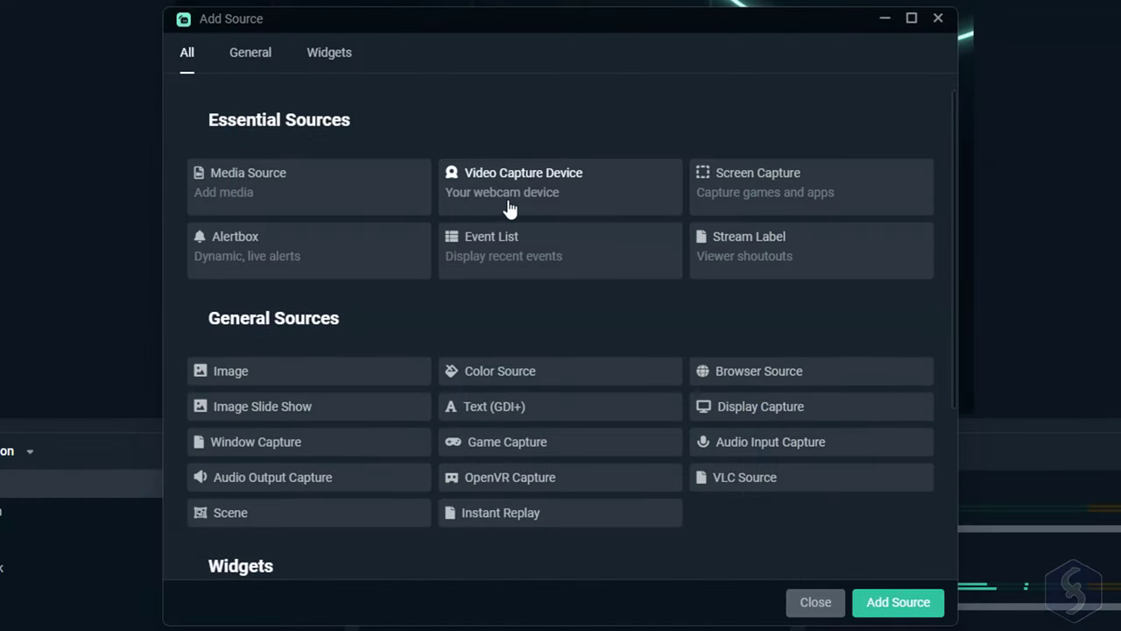
Add a new Webcam video capture source and set its device to HD Webcam.
left_click(579, 202)
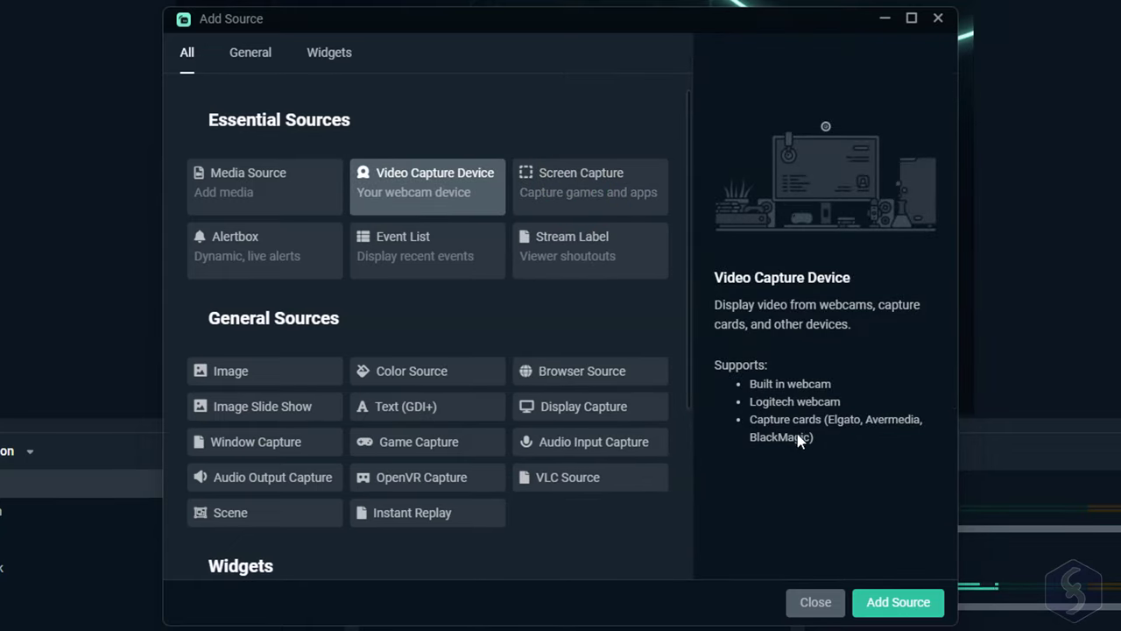
left_click(897, 604)
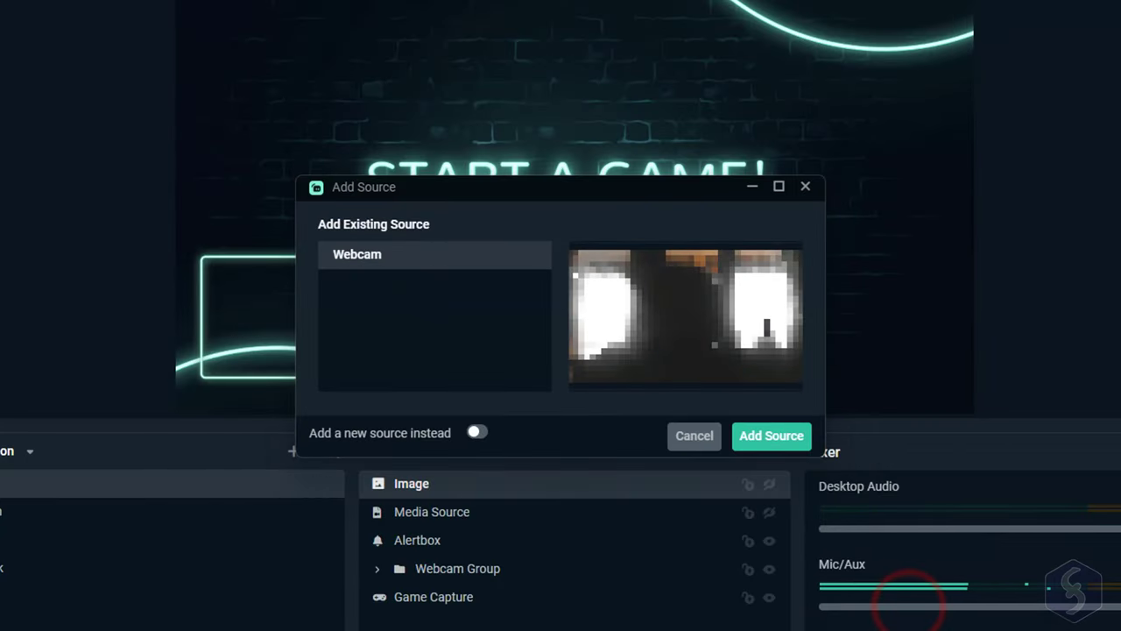
left_click(477, 433)
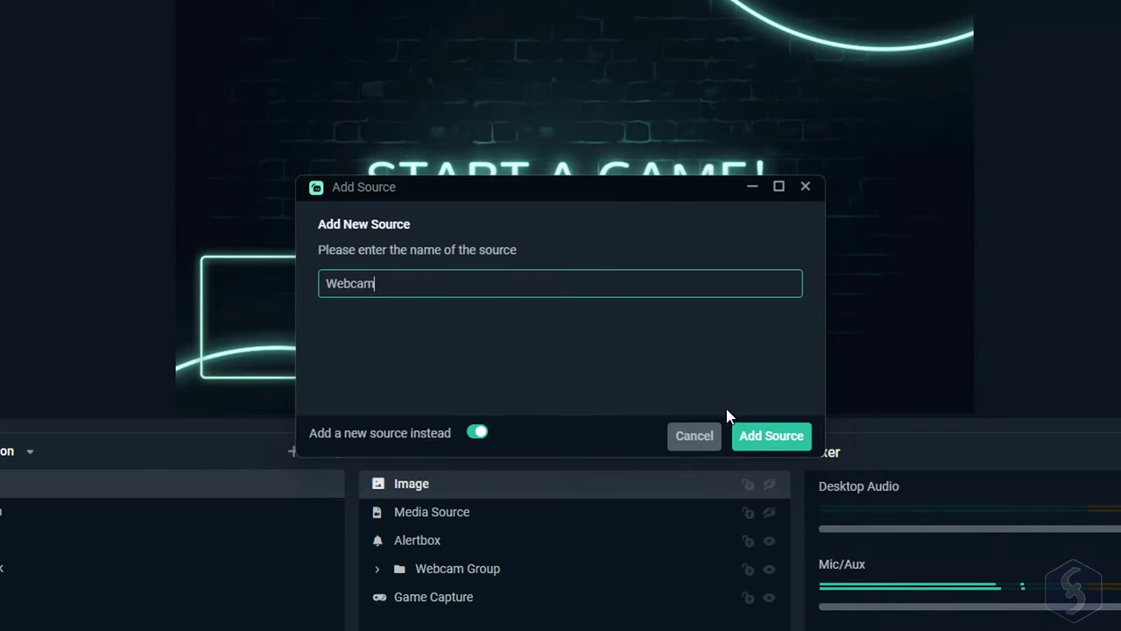
left_click(764, 431)
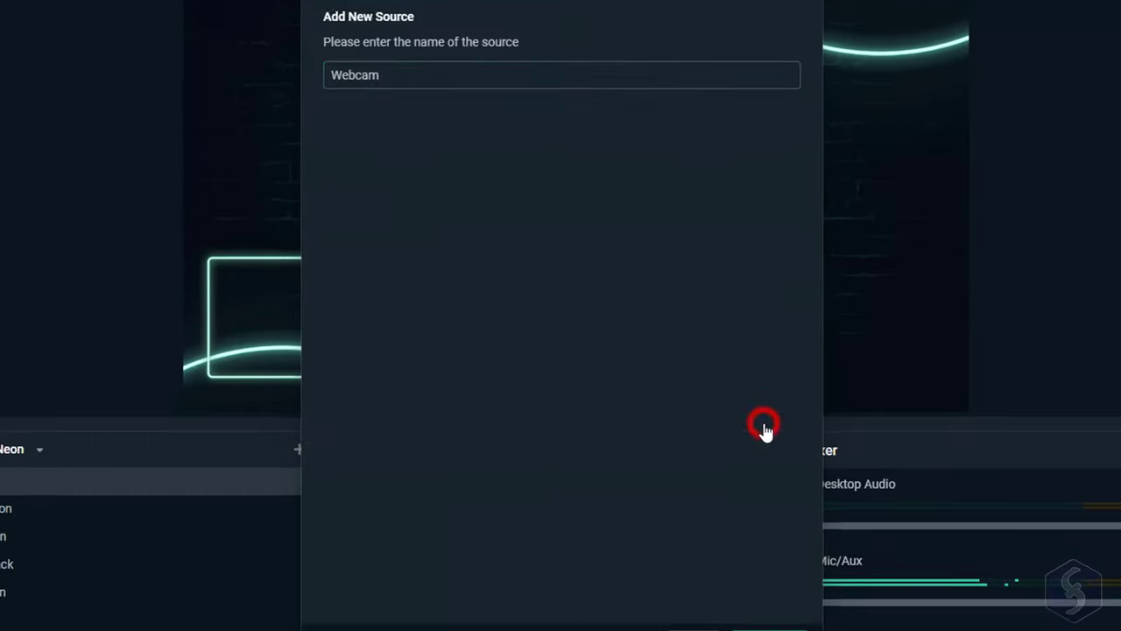
left_click(631, 210)
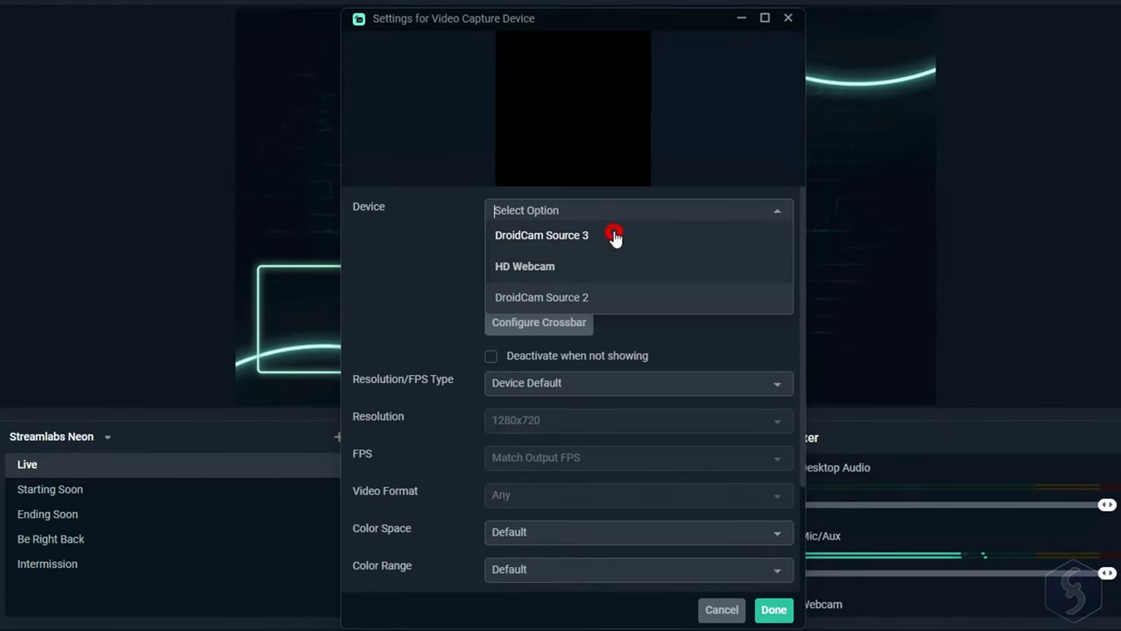
left_click(615, 235)
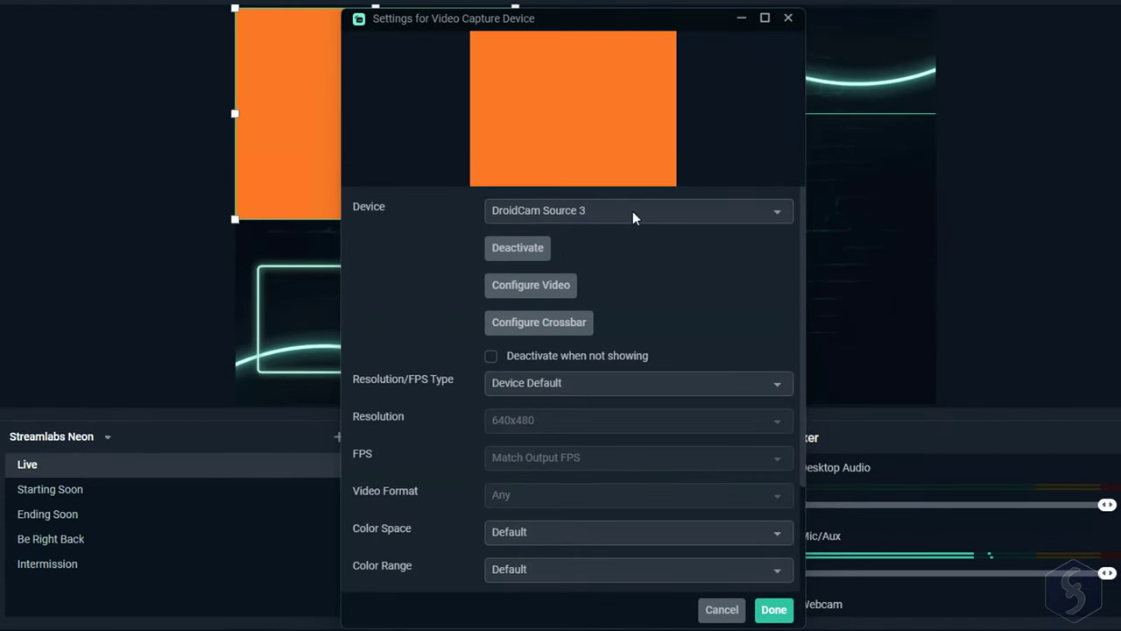
left_click(631, 210)
left_click(580, 266)
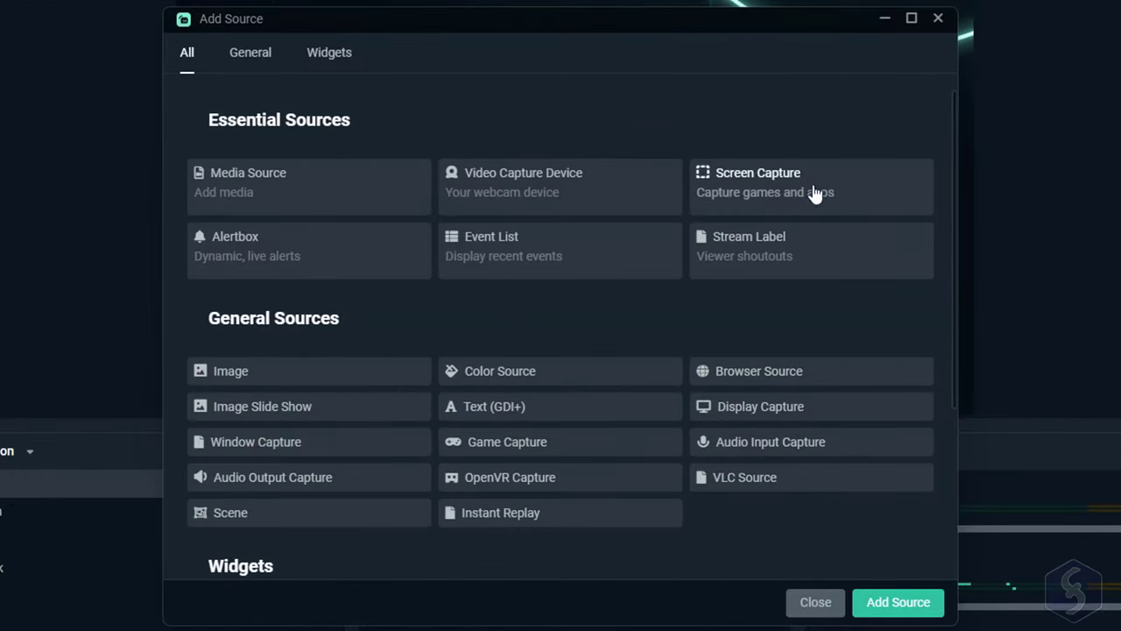
Create a Screen Capture source and try Automatic game capture, then the entire Screen 1.
left_click(815, 192)
left_click(899, 602)
left_click(794, 438)
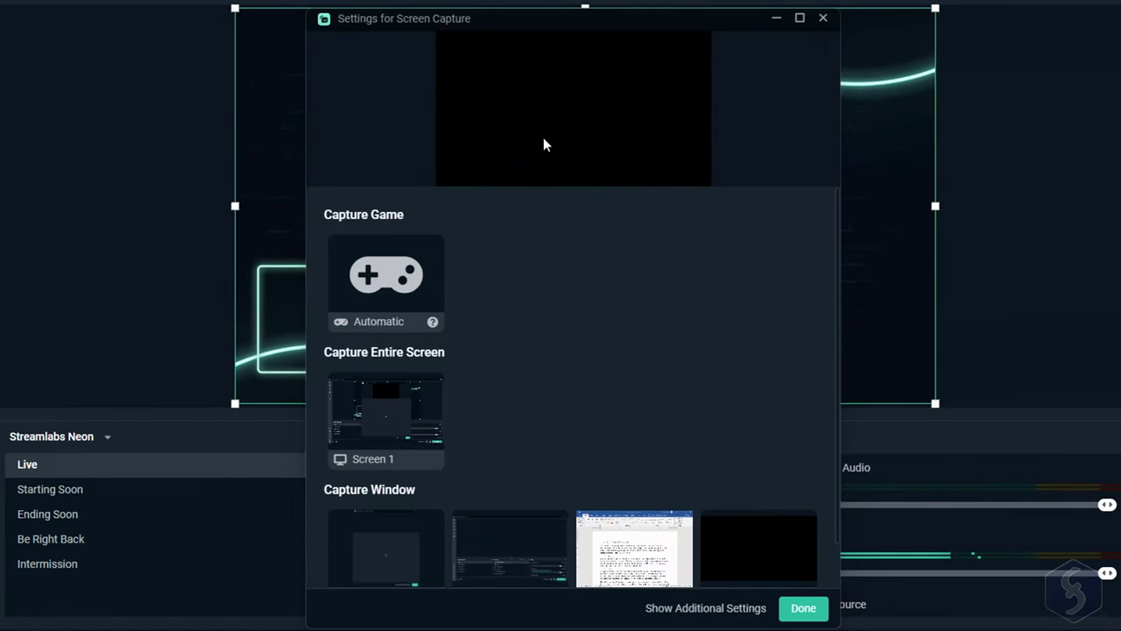
left_click(390, 285)
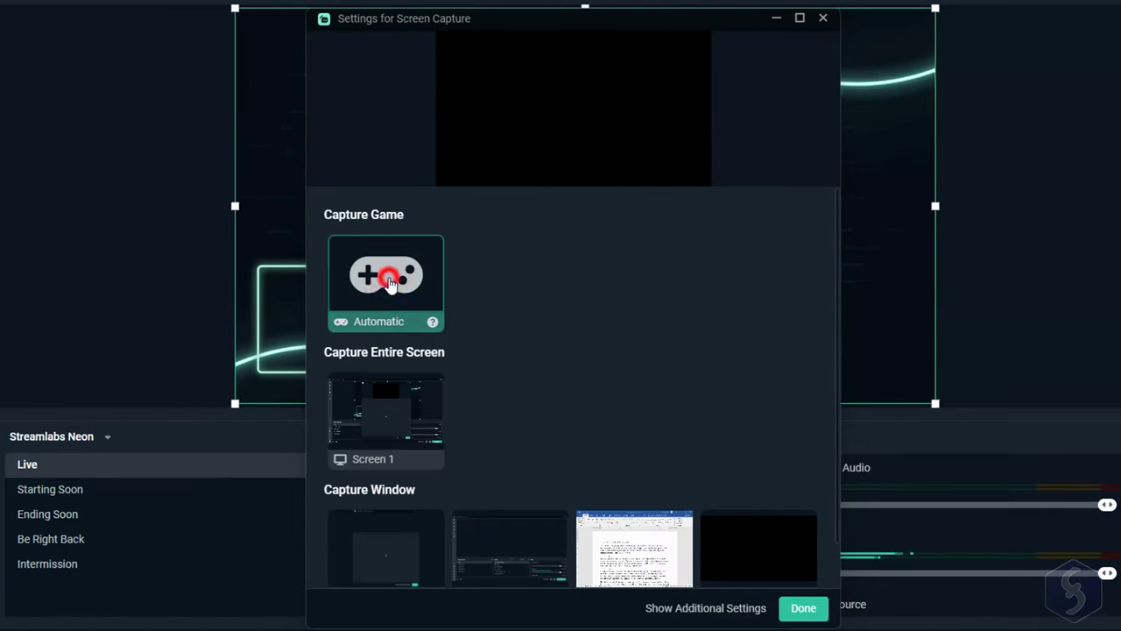
left_click(408, 400)
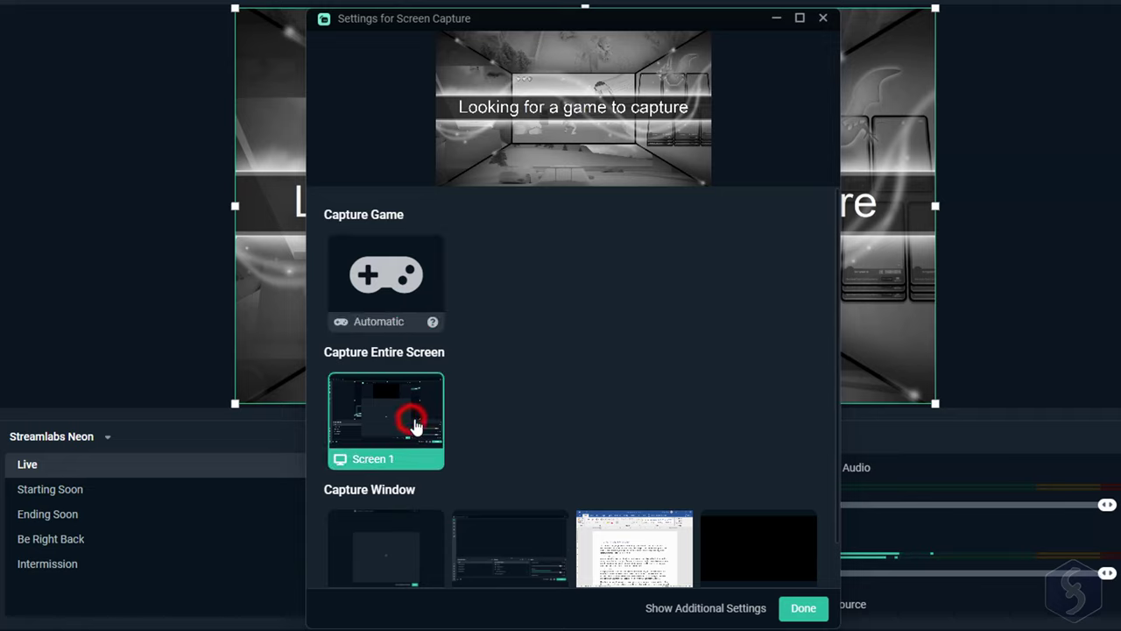
Try several window tiles, including the Aosta Valley Word and NVIDIA GeForce windows, ending on Streamlabs Desktop.
scroll(383, 518, "down", 1)
left_click(383, 518)
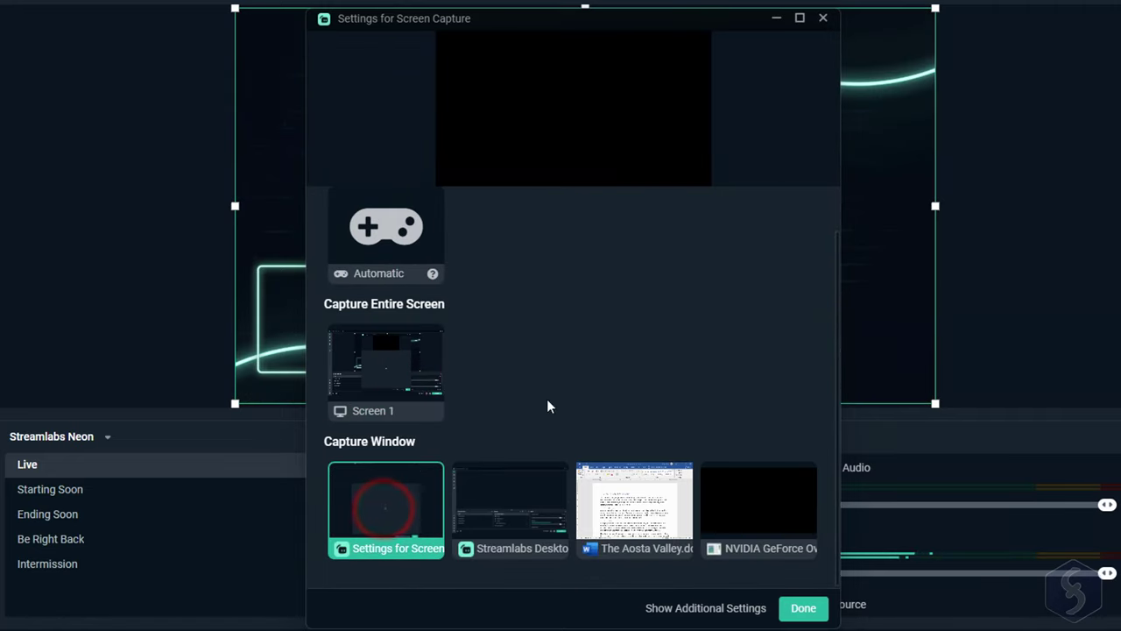
left_click(523, 510)
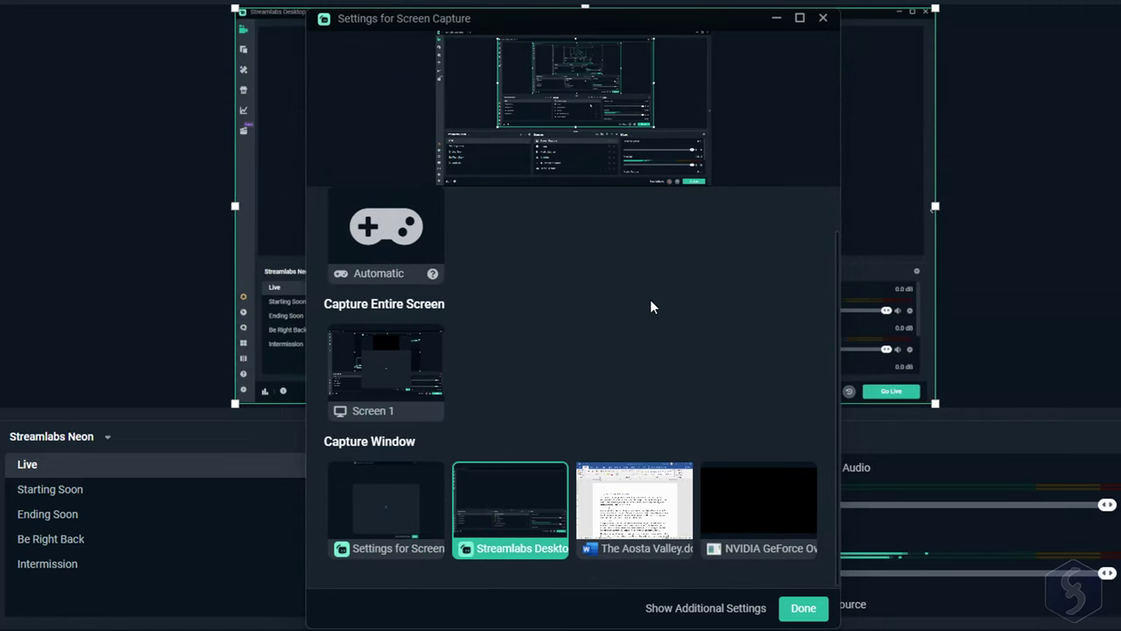
left_click(729, 612)
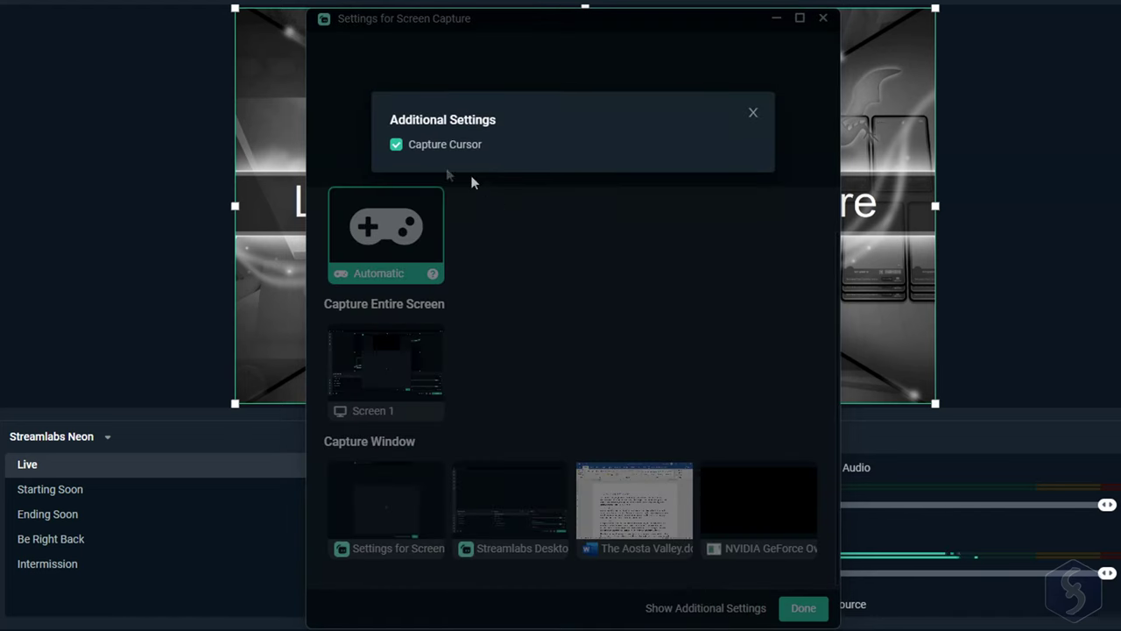
left_click(753, 112)
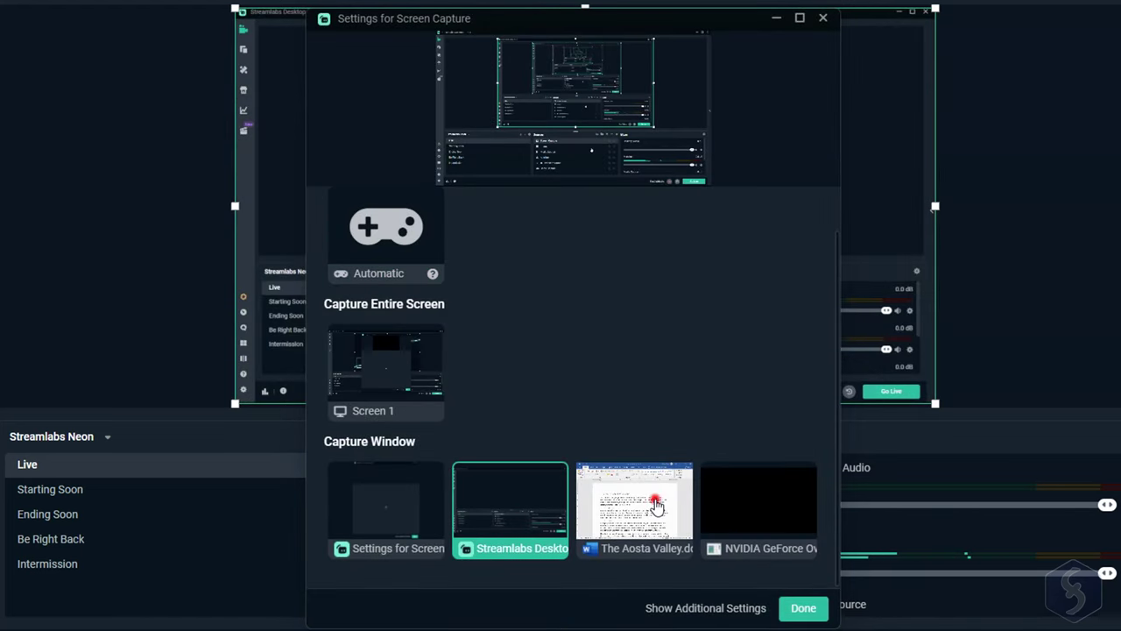
left_click(651, 490)
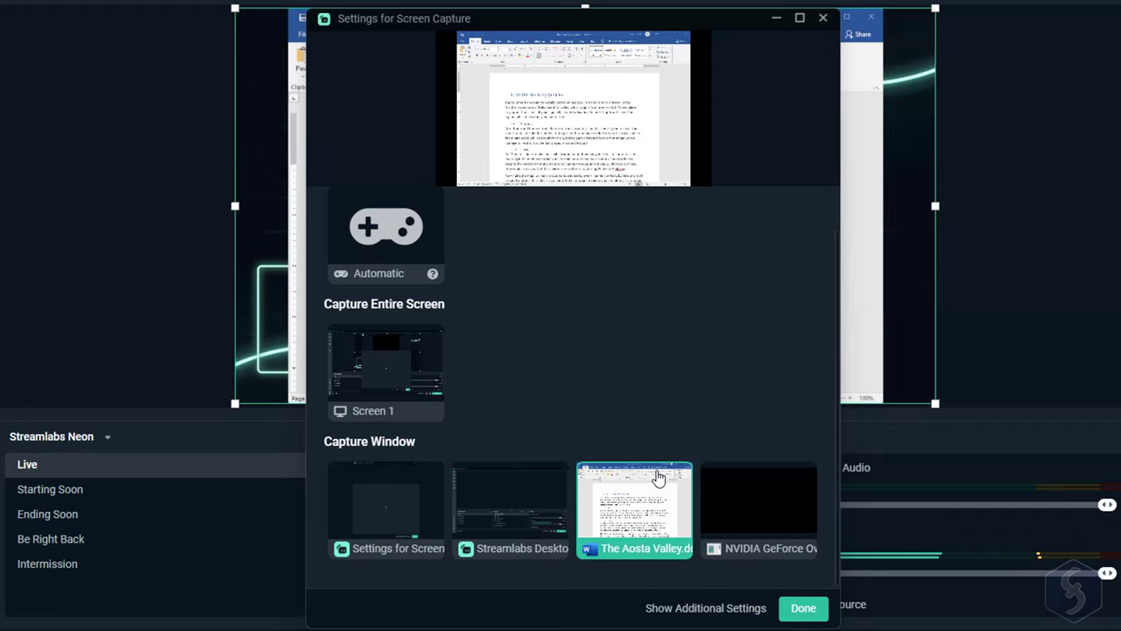
left_click(801, 608)
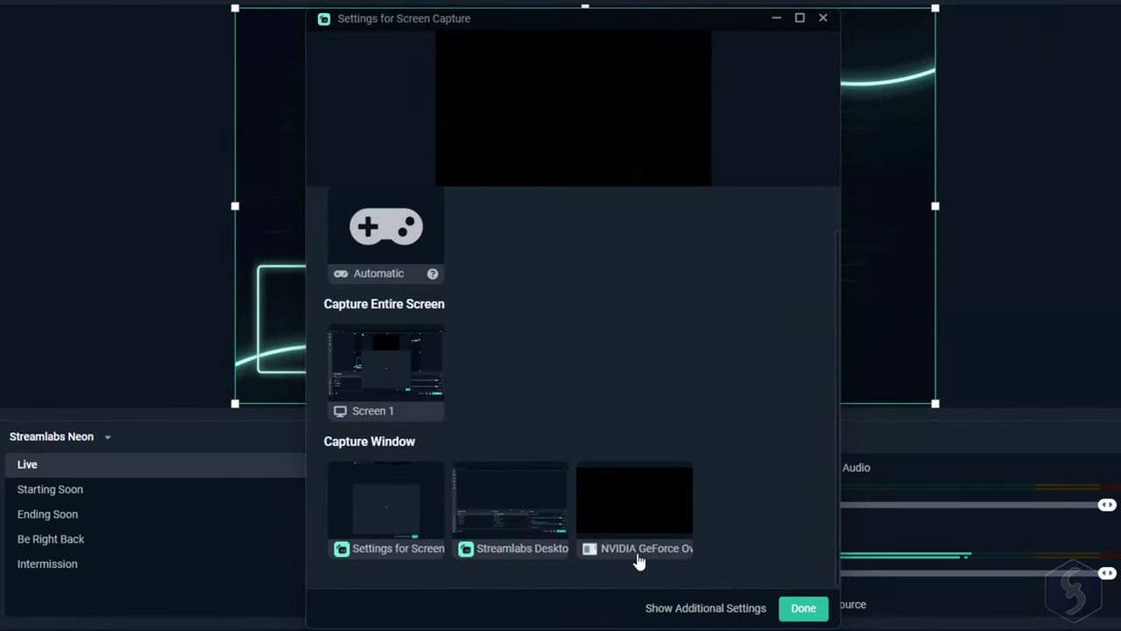
left_click(638, 561)
left_click(535, 567)
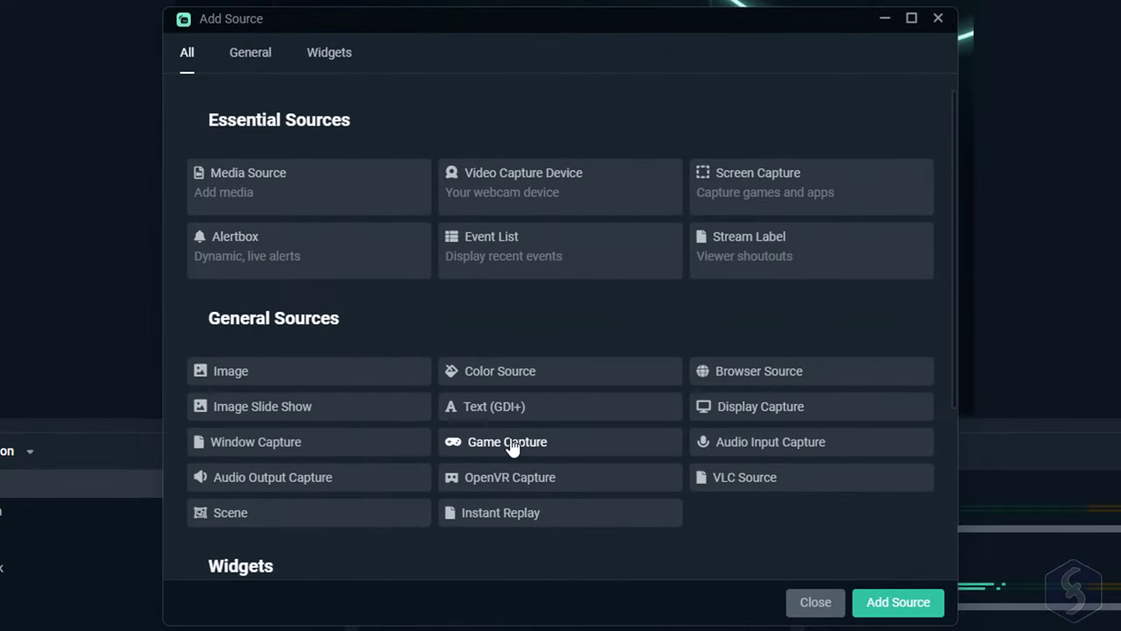
Add a new Game Capture (1) source to the scene.
left_click(513, 443)
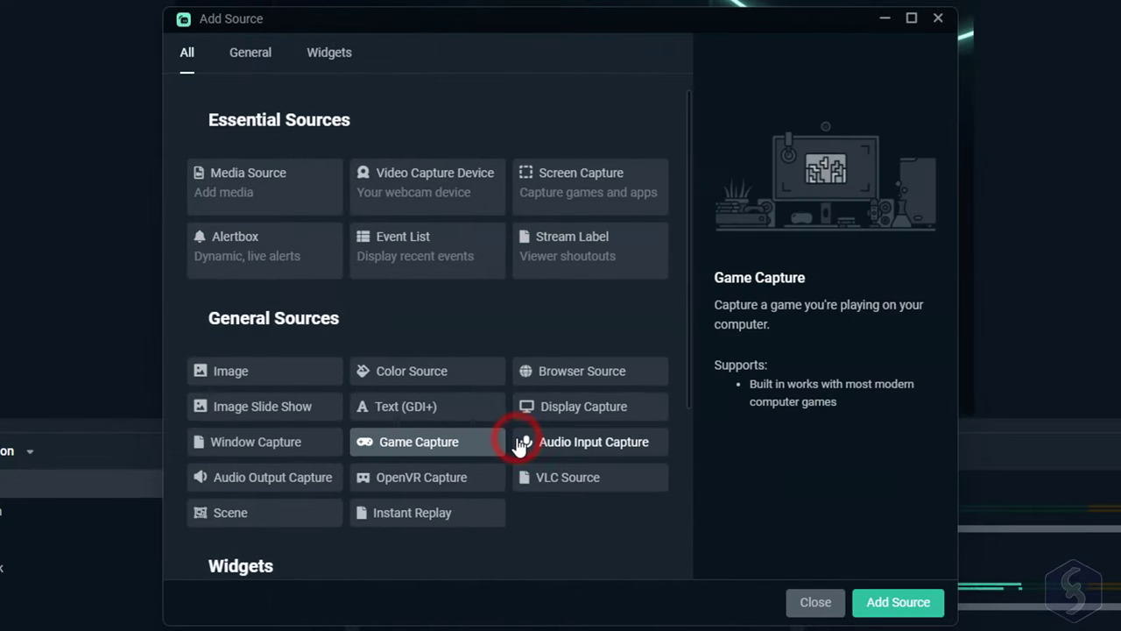
left_click(926, 615)
left_click(476, 427)
left_click(778, 438)
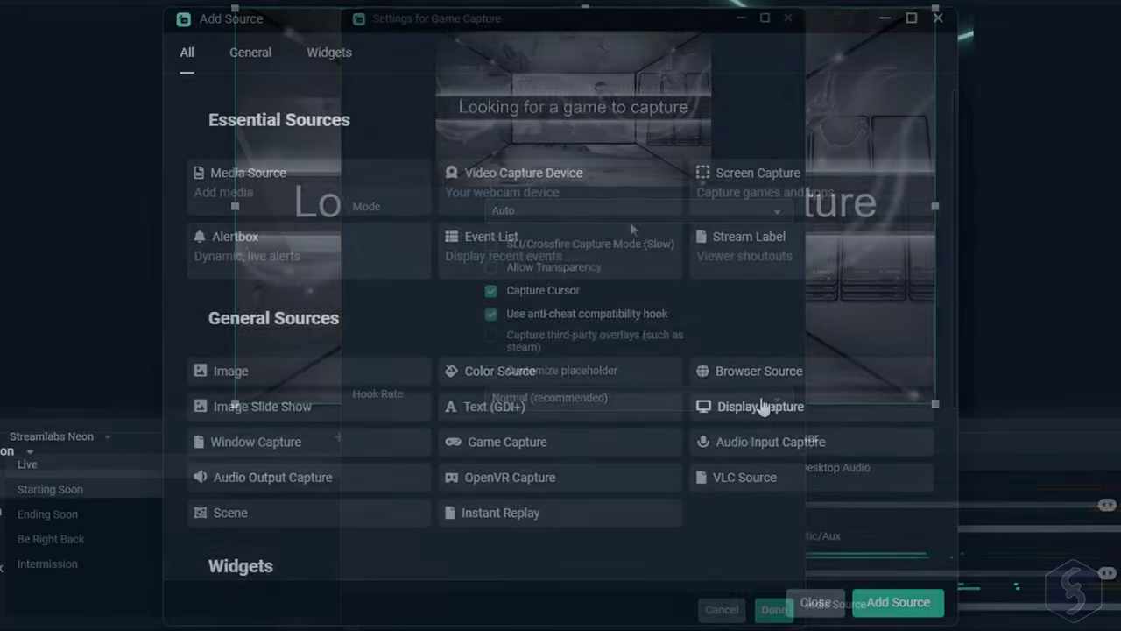
Add a Display Capture source and bring up its list of displays, such as Display 1.
left_click(787, 408)
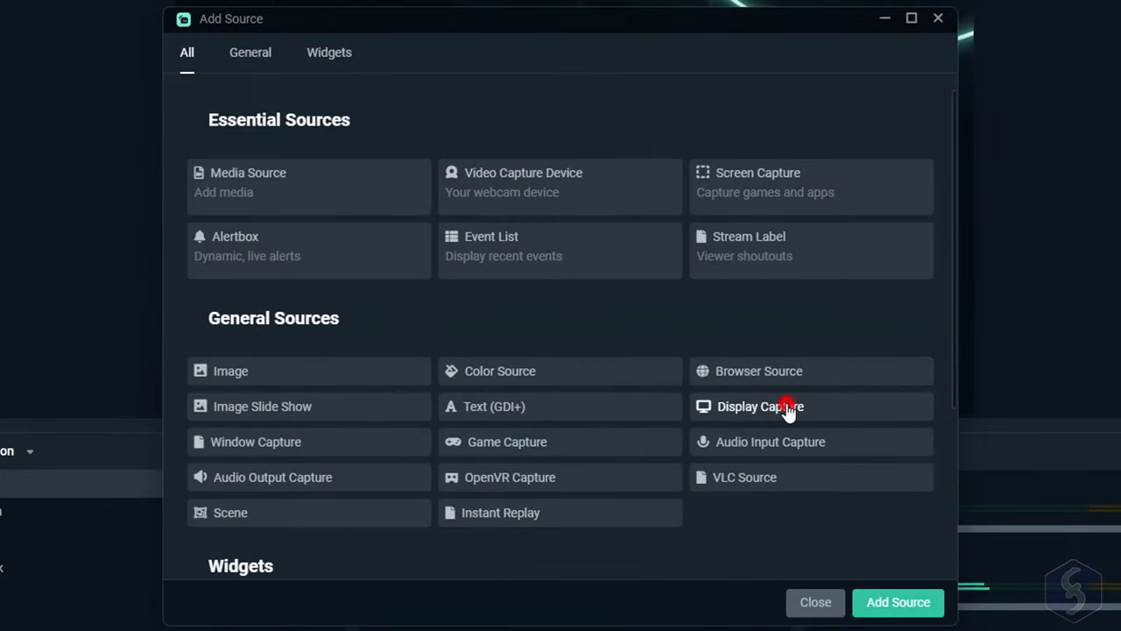
left_click(898, 601)
left_click(769, 435)
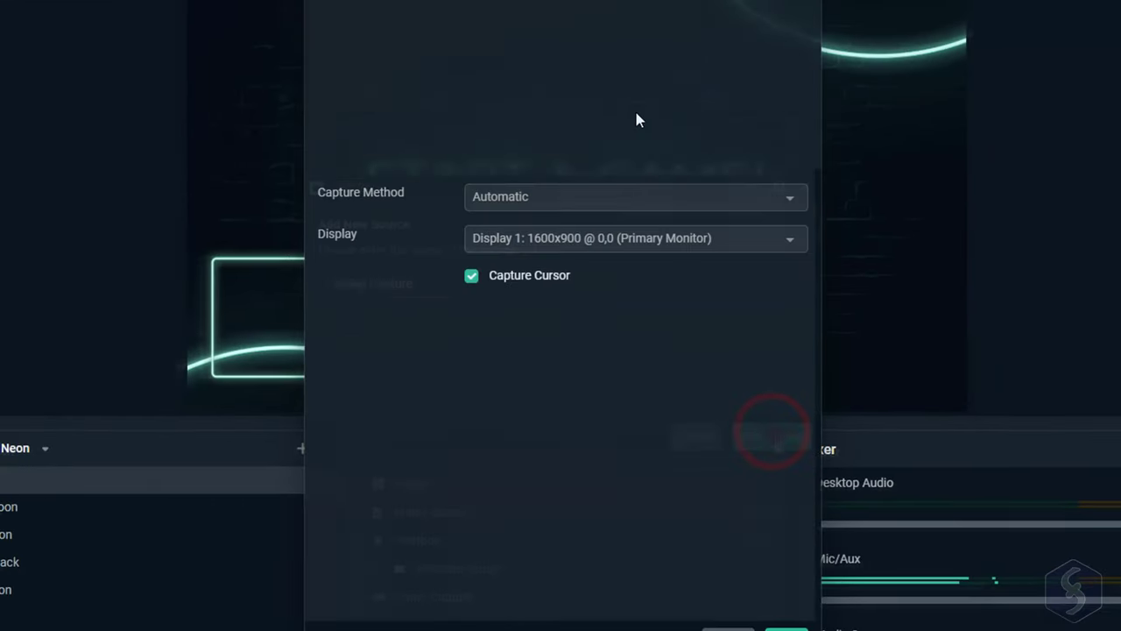
left_click(640, 238)
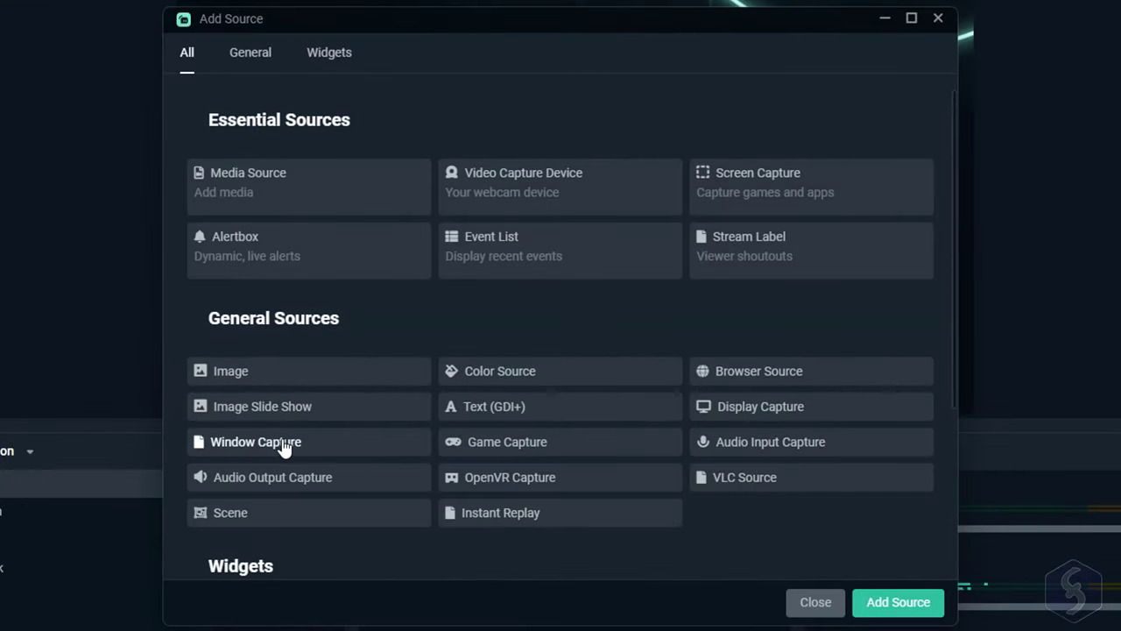
Add a Window Capture source capturing The Aosta Valley Word document window.
left_click(283, 443)
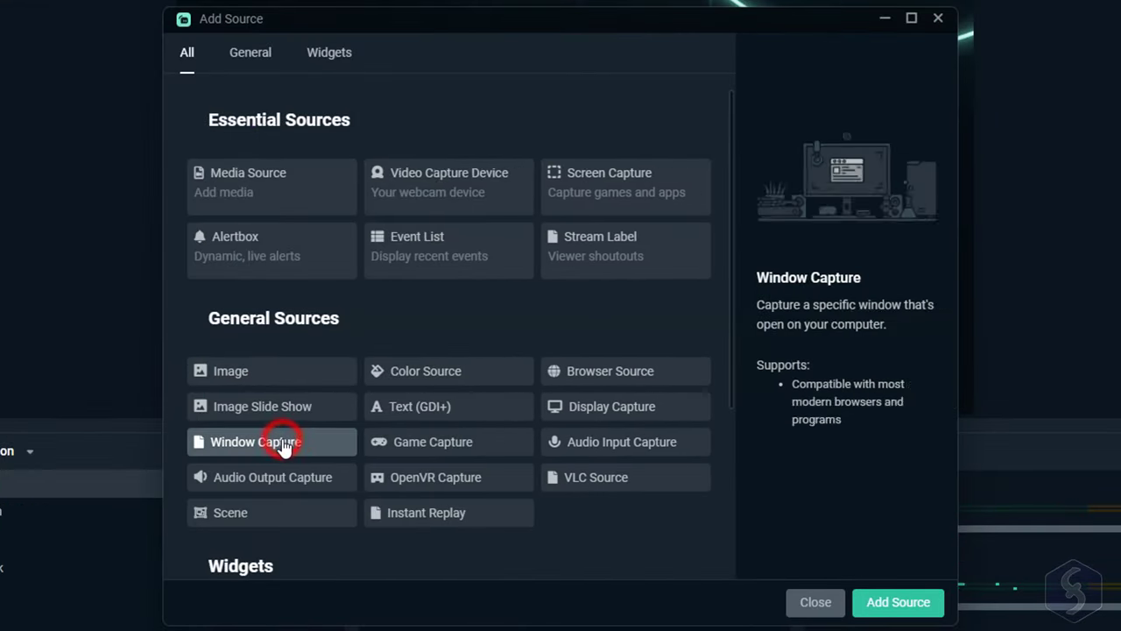
left_click(898, 602)
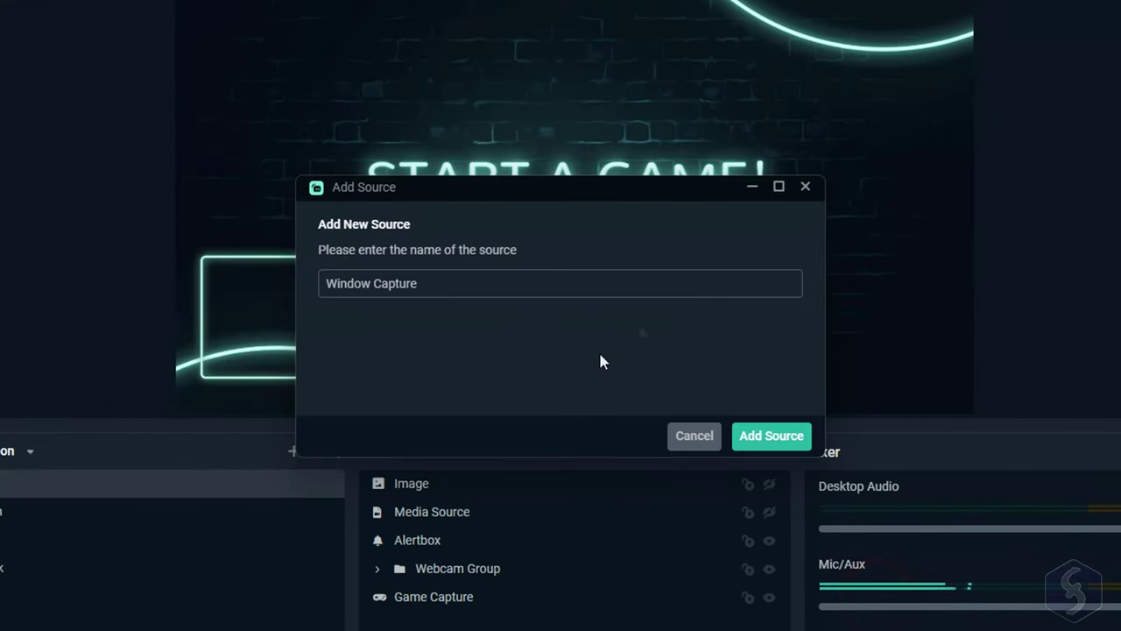
left_click(771, 435)
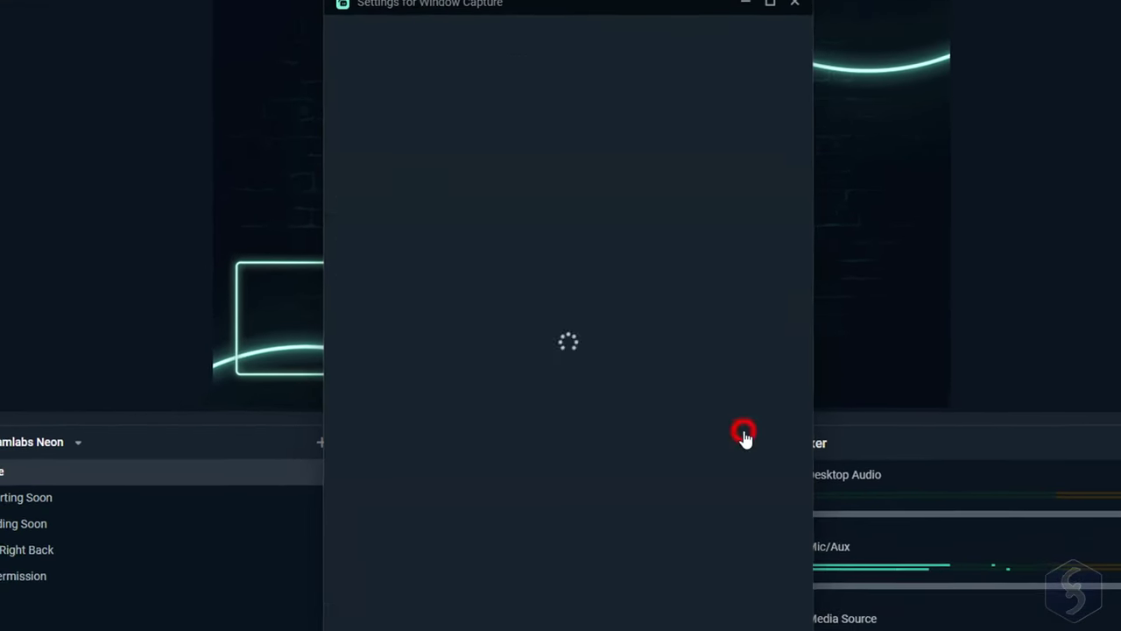
left_click(639, 210)
left_click(643, 393)
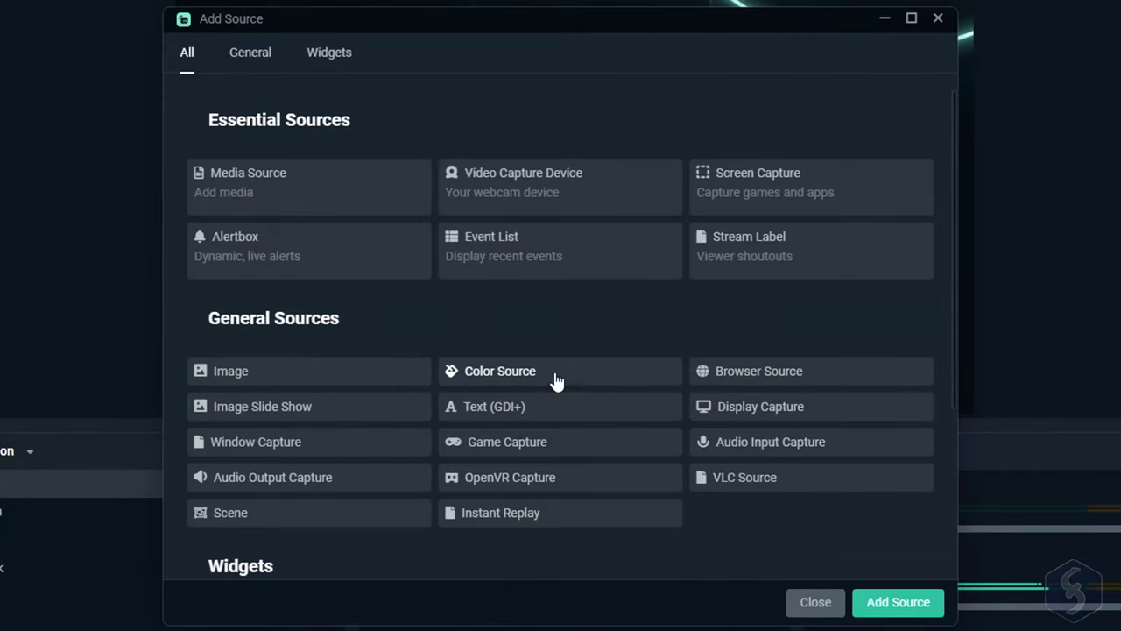
Add a Color Source and make it a blue square.
left_click(555, 380)
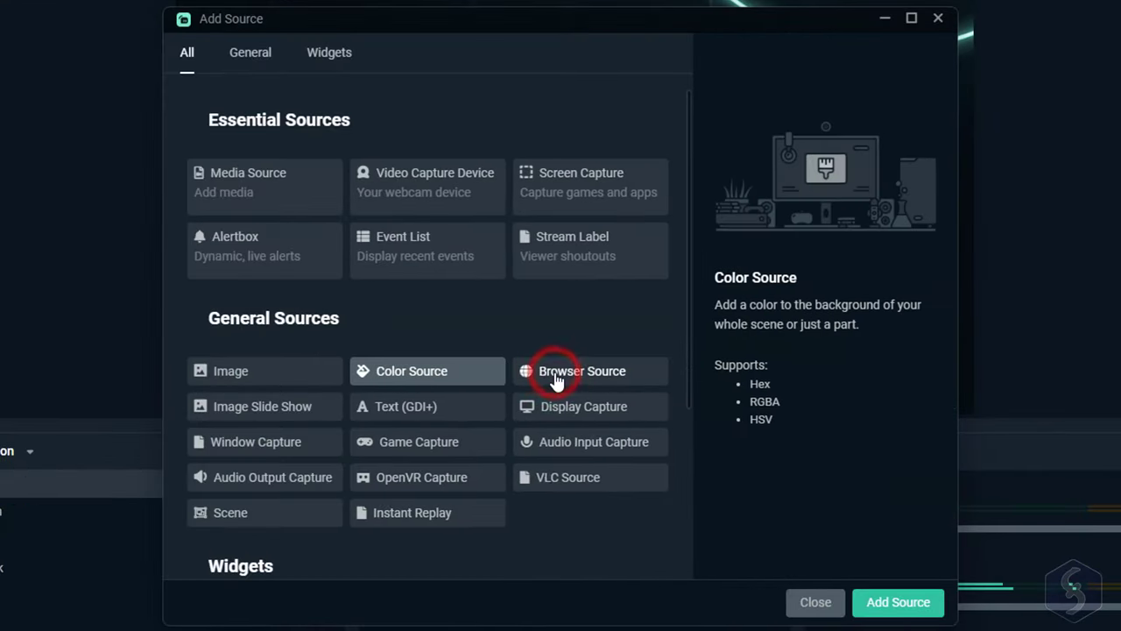
left_click(898, 602)
left_click(766, 440)
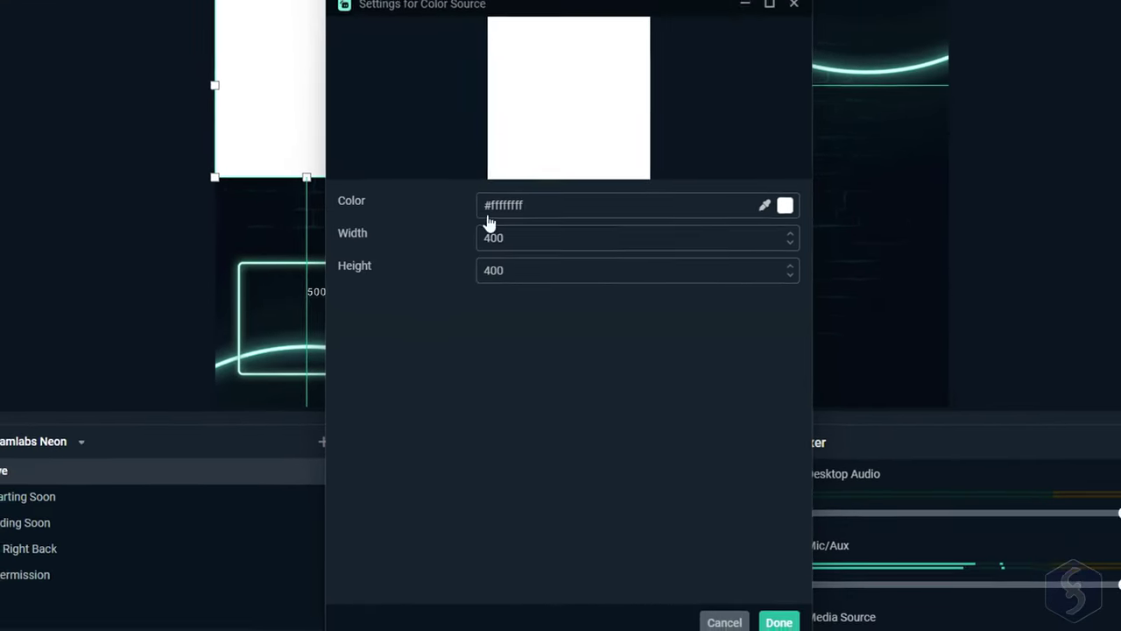
left_click(785, 205)
left_click(566, 447)
left_click(779, 622)
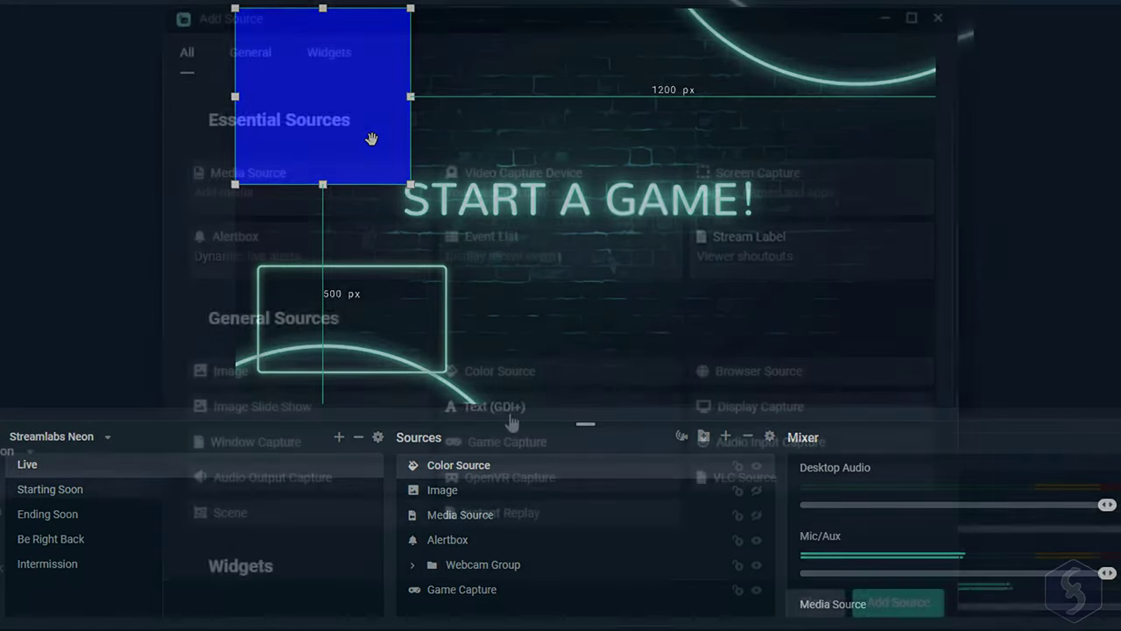
Add a Text (GDI+) source reading 'This is a test' at font size 72.
left_click(508, 420)
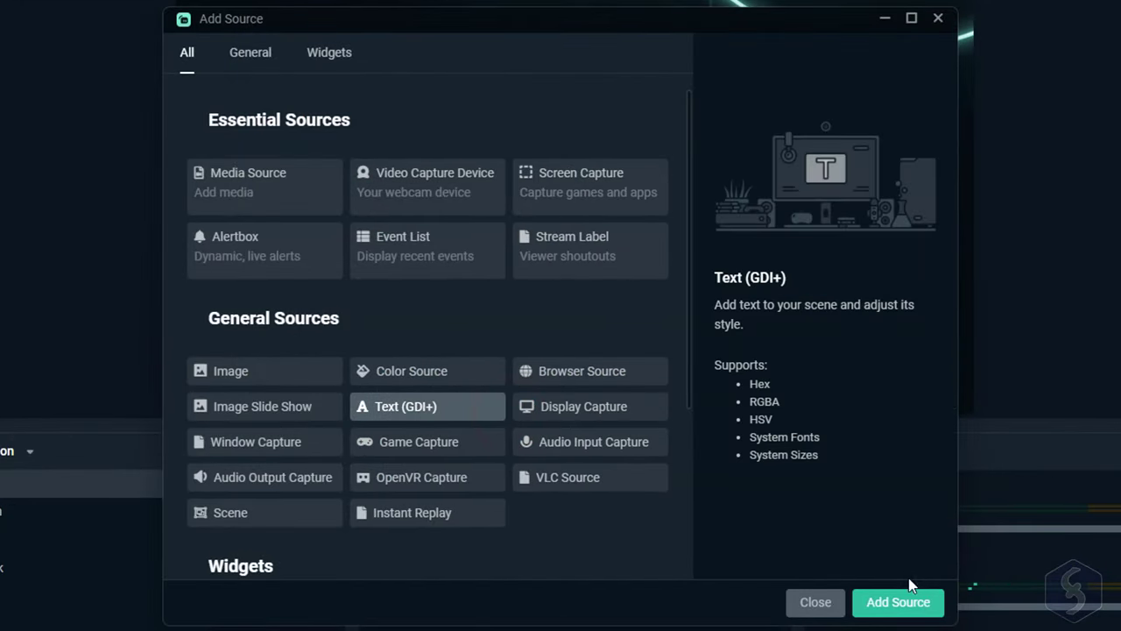
left_click(898, 601)
left_click(753, 438)
type("This ")
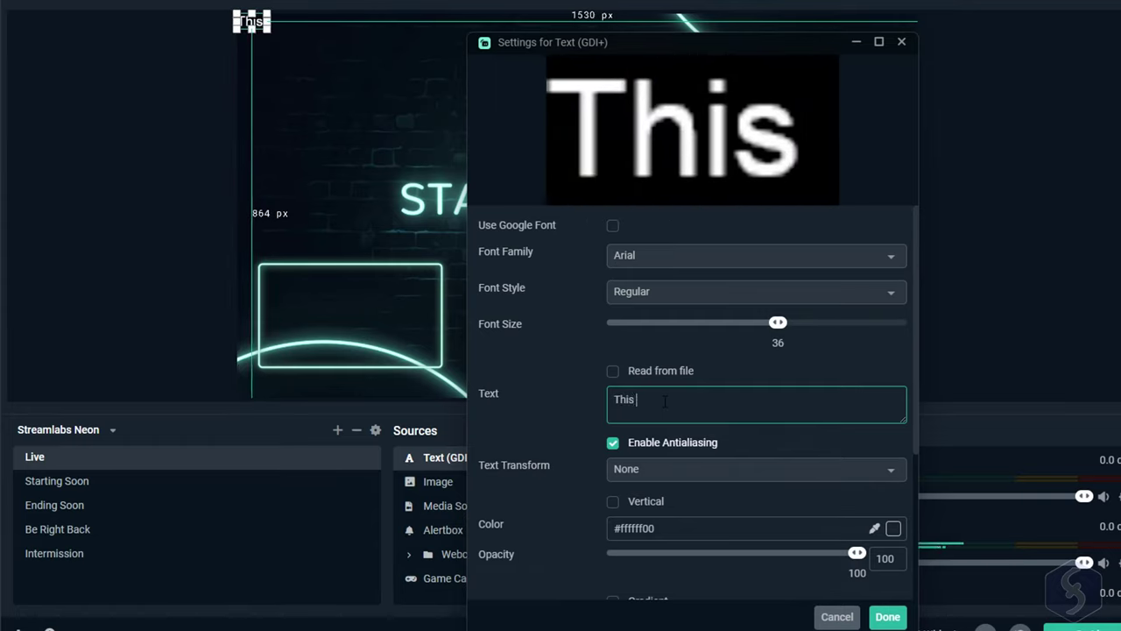
type("is a test")
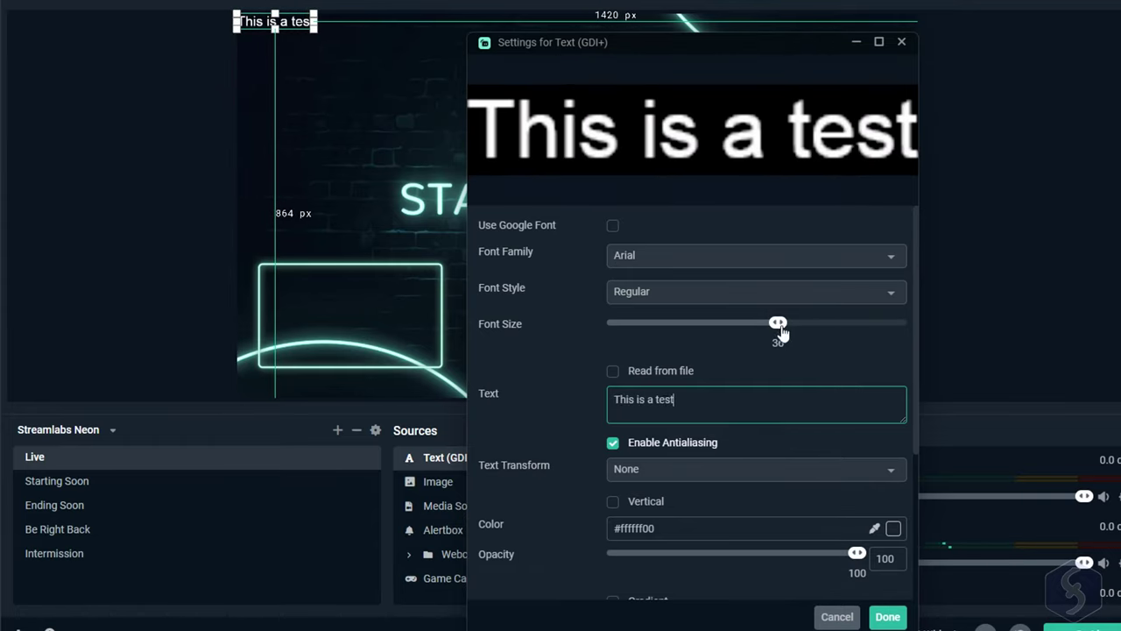
left_click_drag(778, 327, 828, 324)
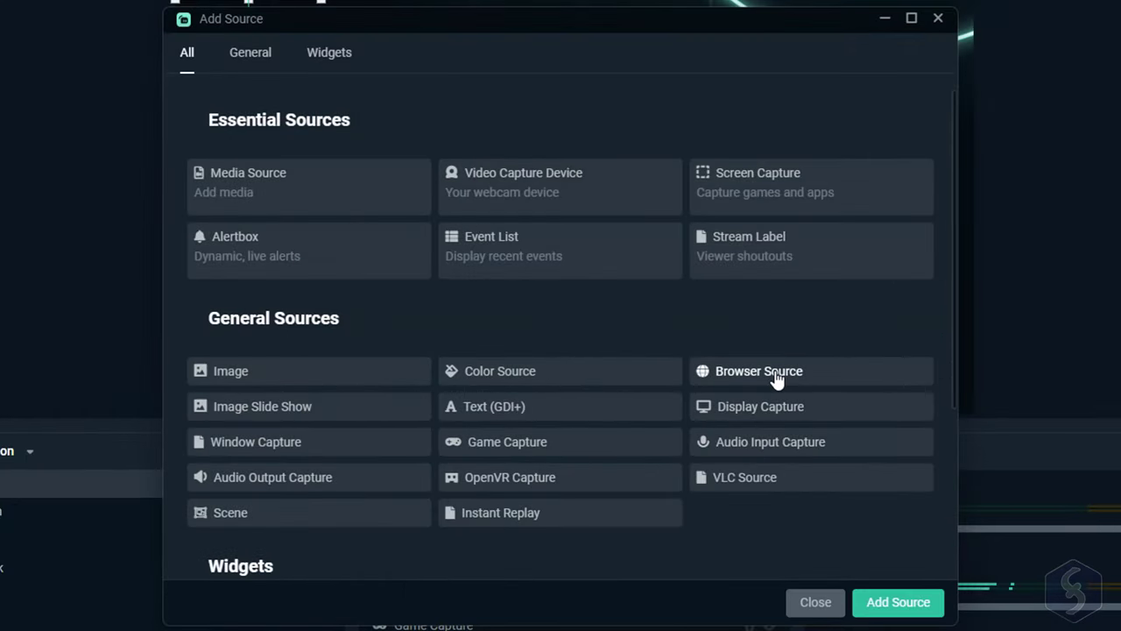
Add a Browser Source and bring up the paste options on its URL field.
left_click(759, 371)
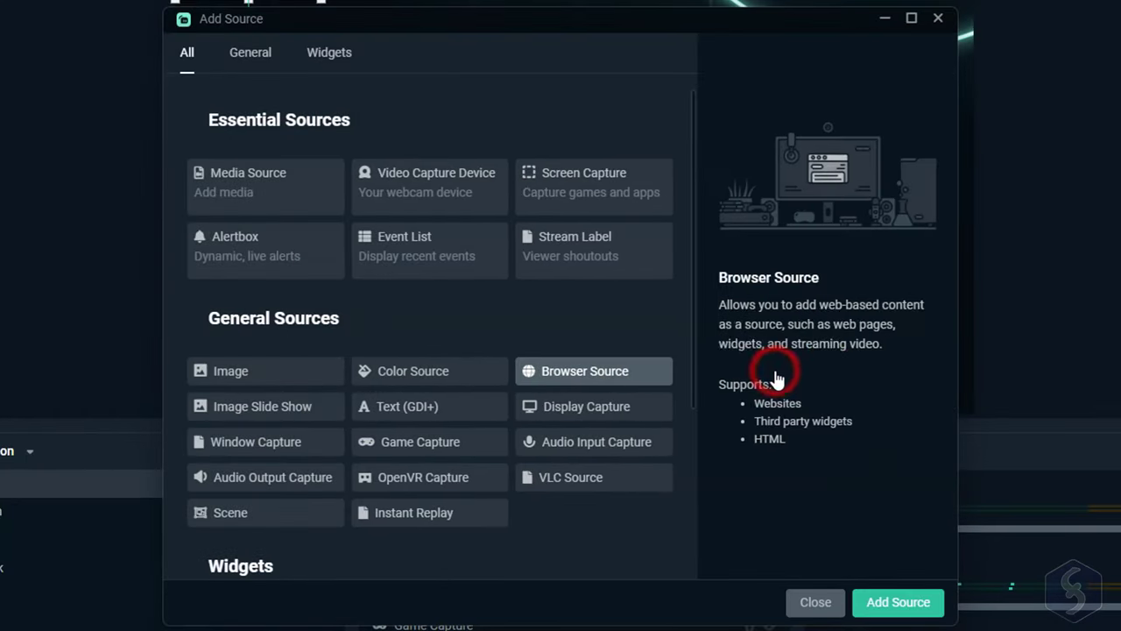
left_click(895, 601)
left_click(770, 437)
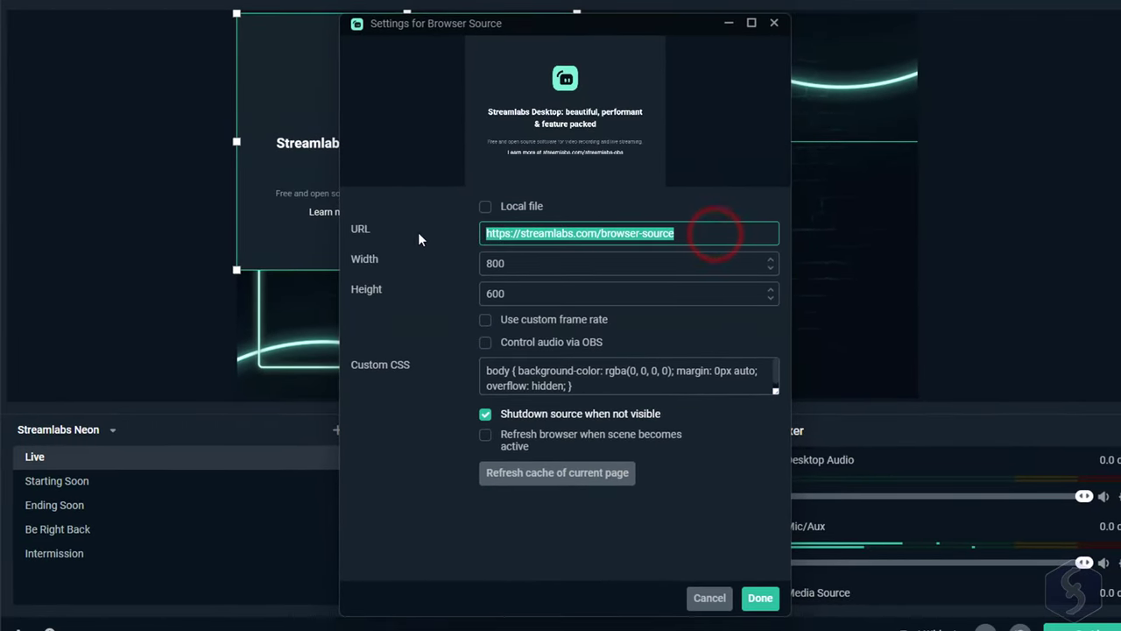
right_click(484, 233)
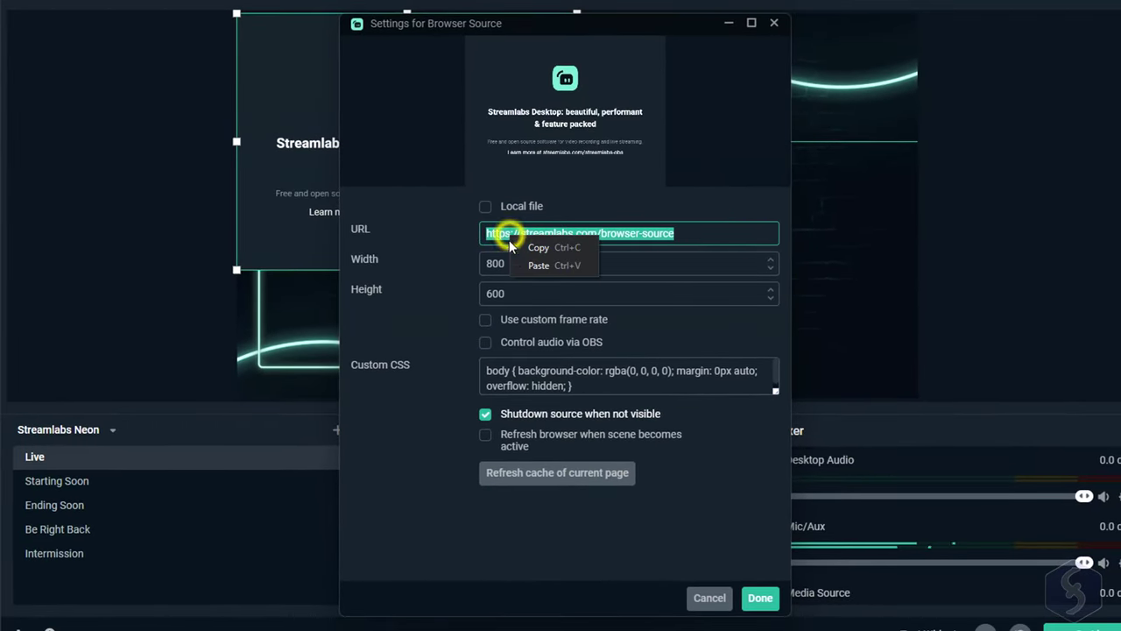
left_click(531, 260)
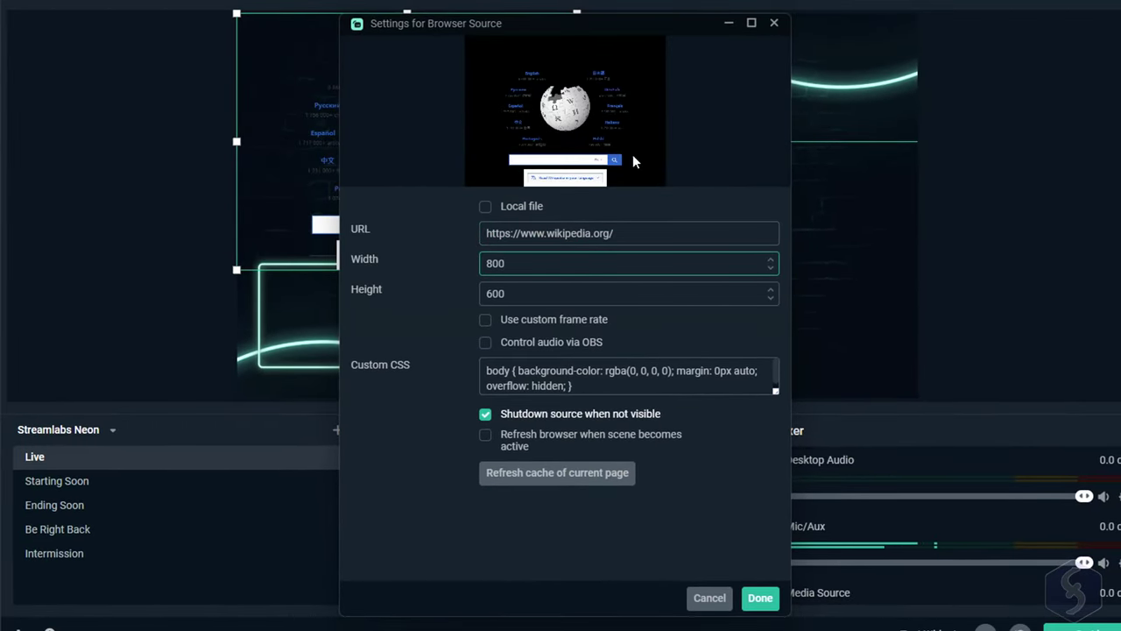
left_click(761, 599)
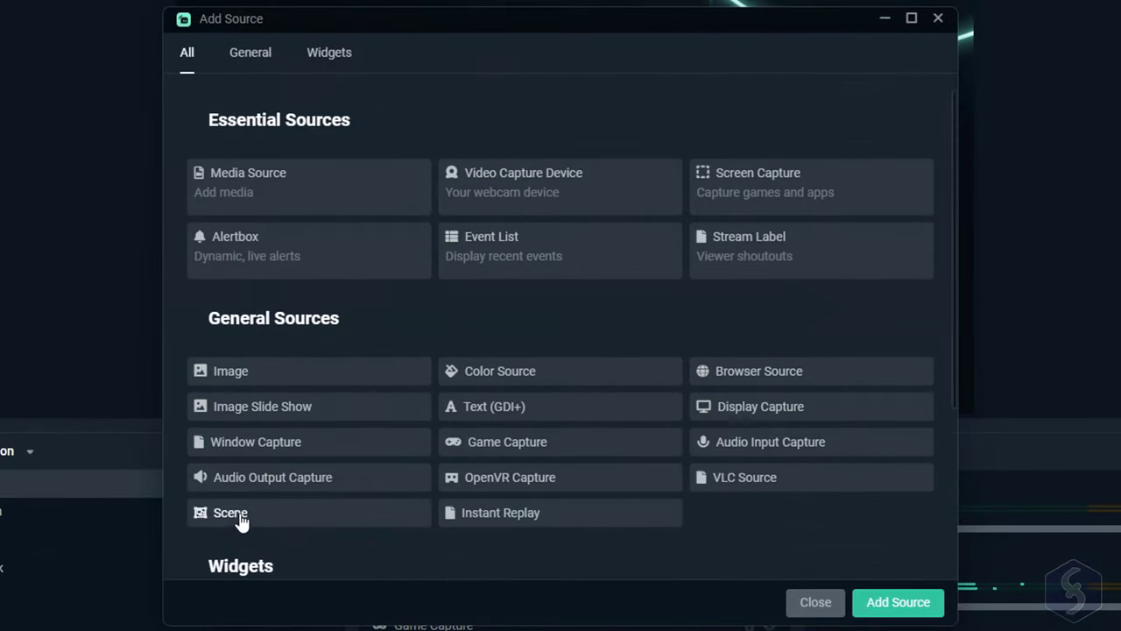
left_click(241, 517)
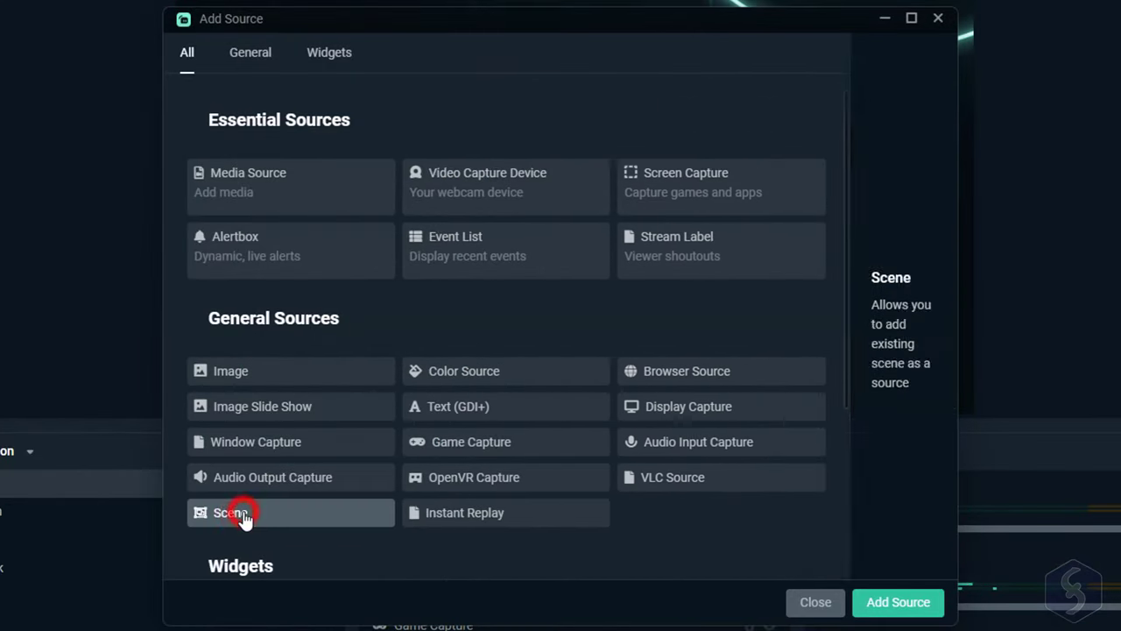
left_click(909, 604)
left_click(376, 283)
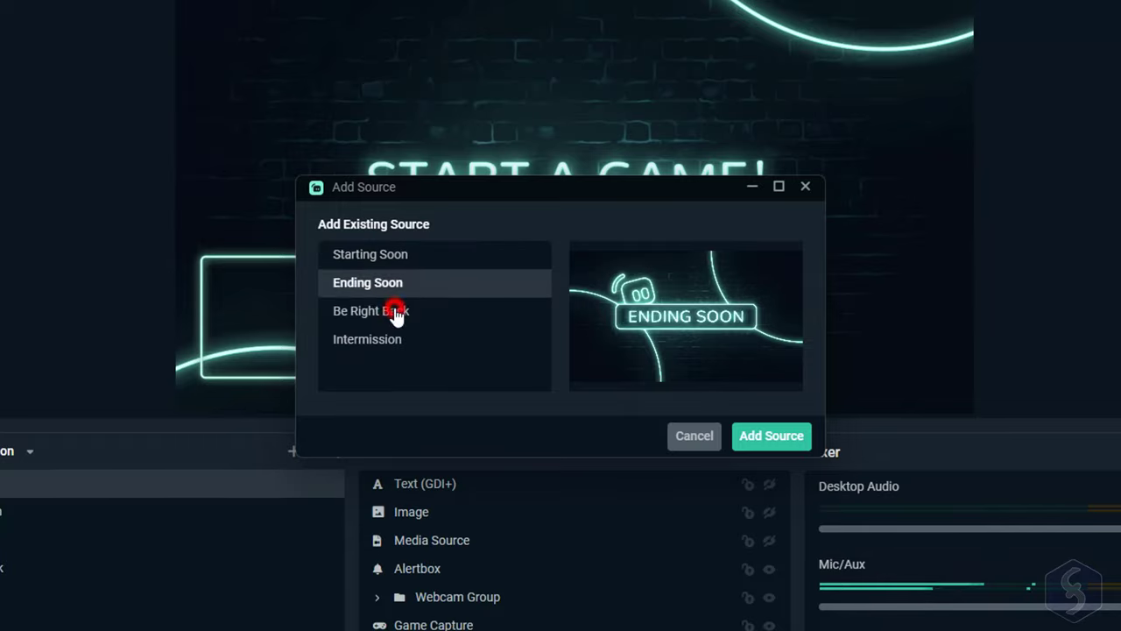
left_click(394, 308)
left_click(773, 438)
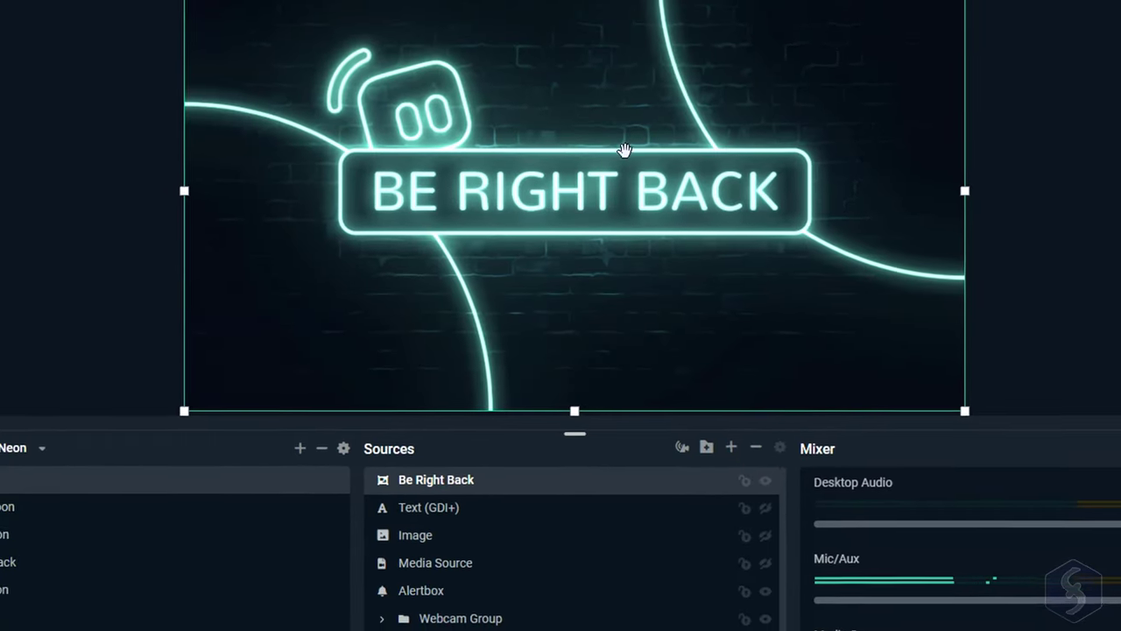
Unhide the Media Source and scale the landscape video into the bottom-left neon frame.
left_click(677, 501)
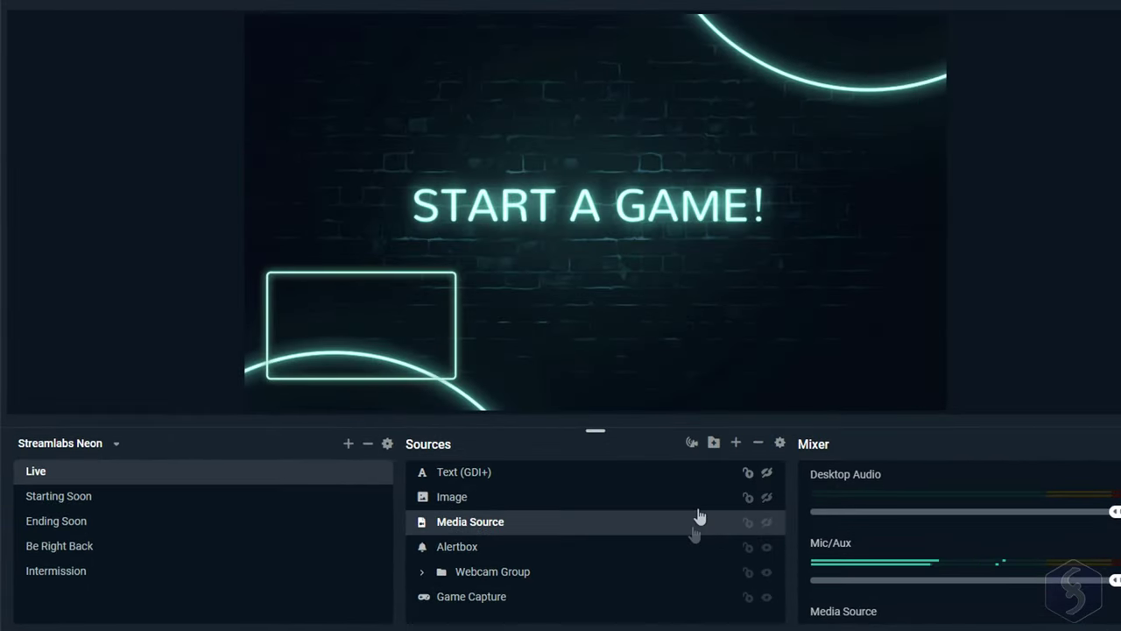
left_click(767, 523)
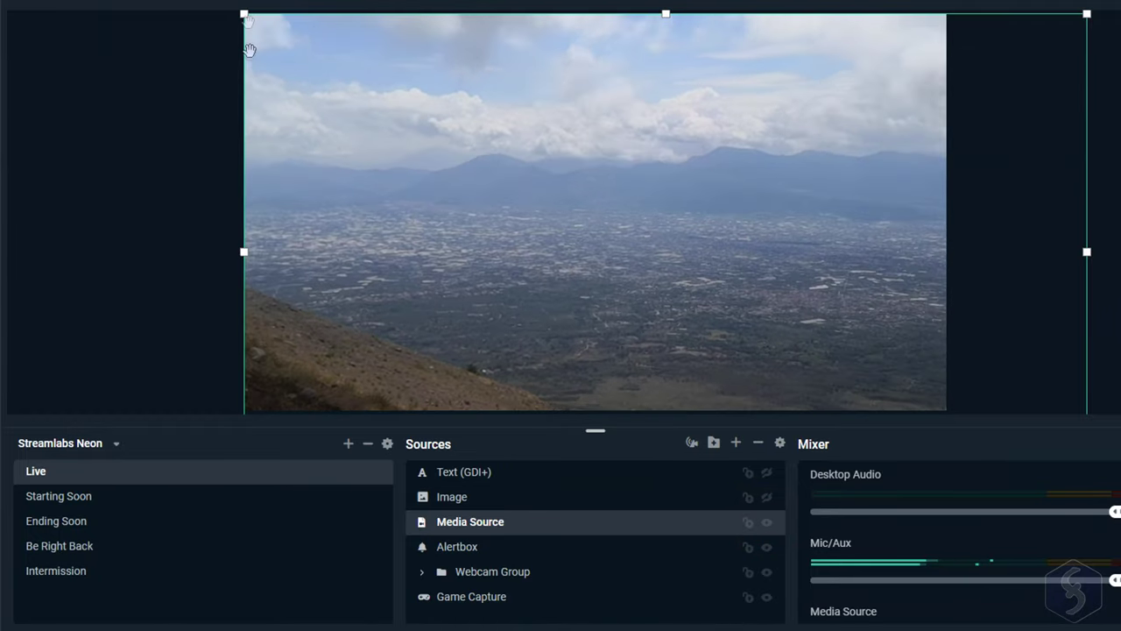
left_click_drag(243, 14, 451, 131)
left_click_drag(644, 243, 512, 142)
left_click_drag(926, 30, 413, 282)
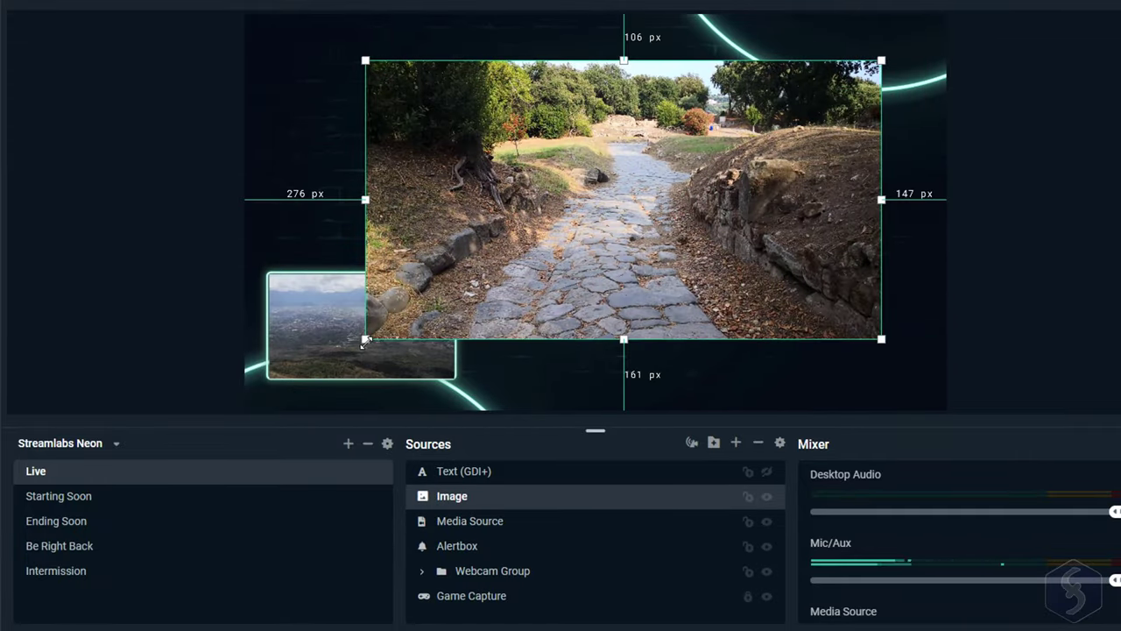
Resize the stone-path Image, undo a left-side crop, and reorder it relative to Media Source.
mouse_move(367, 338)
left_mouse_down()
mouse_move(663, 275)
mouse_move(403, 124)
mouse_move(342, 318)
mouse_move(380, 345)
mouse_move(364, 344)
left_mouse_up()
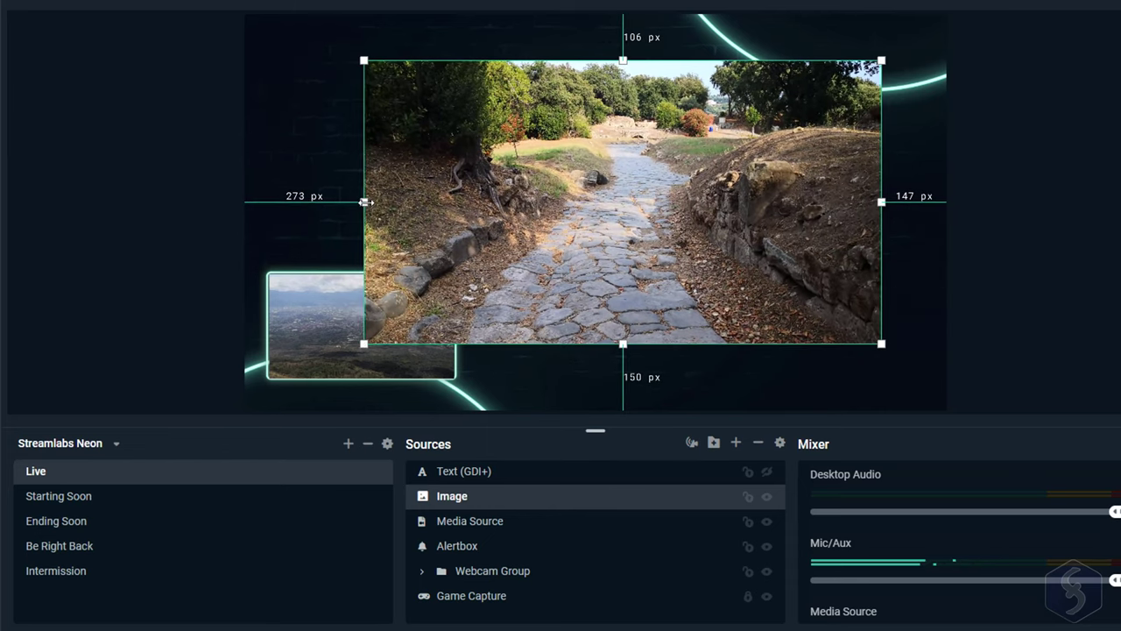
left_click_drag(361, 201, 764, 202)
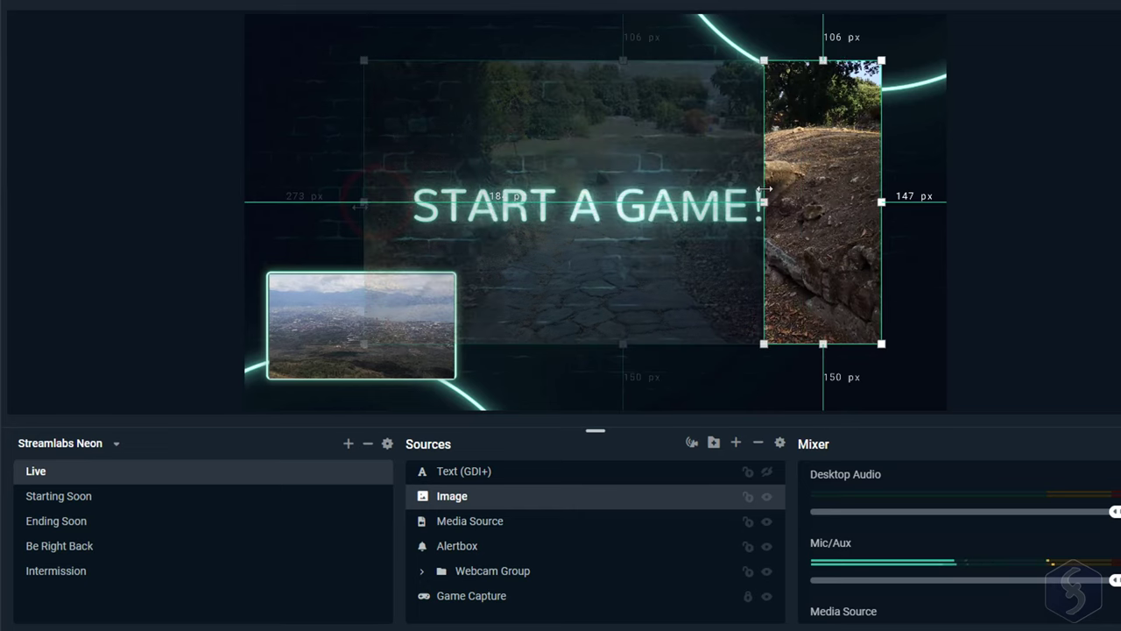
key("ctrl+z")
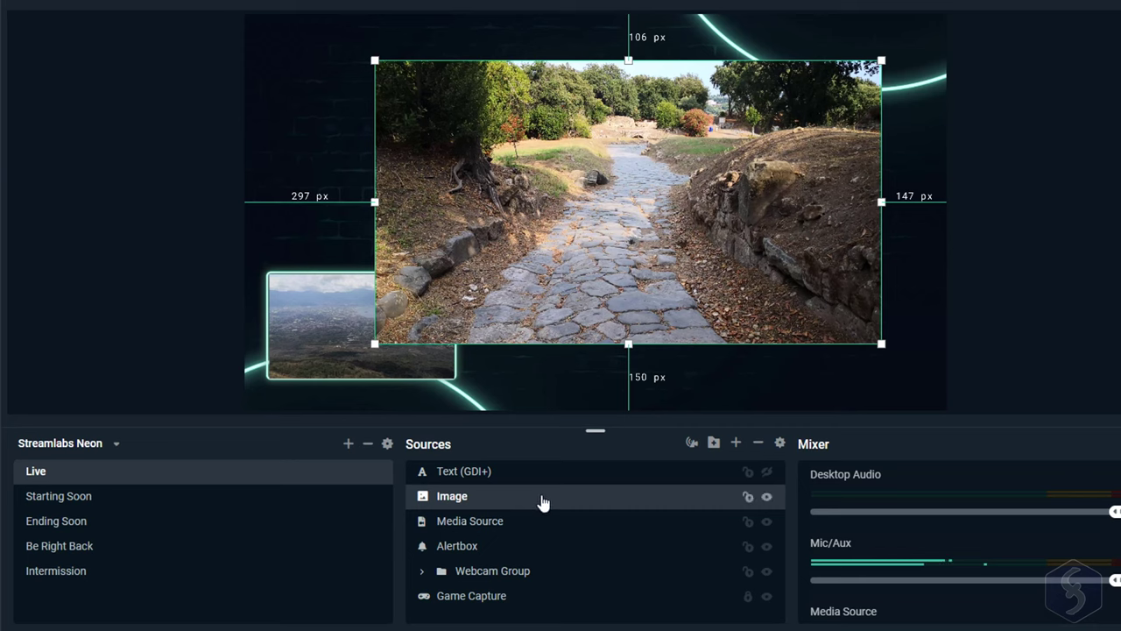
mouse_move(542, 499)
left_mouse_down()
mouse_move(542, 545)
mouse_move(548, 493)
left_mouse_up()
Add a new Chatbox widget and a Subscription Goal widget to the Live scene.
left_click(736, 443)
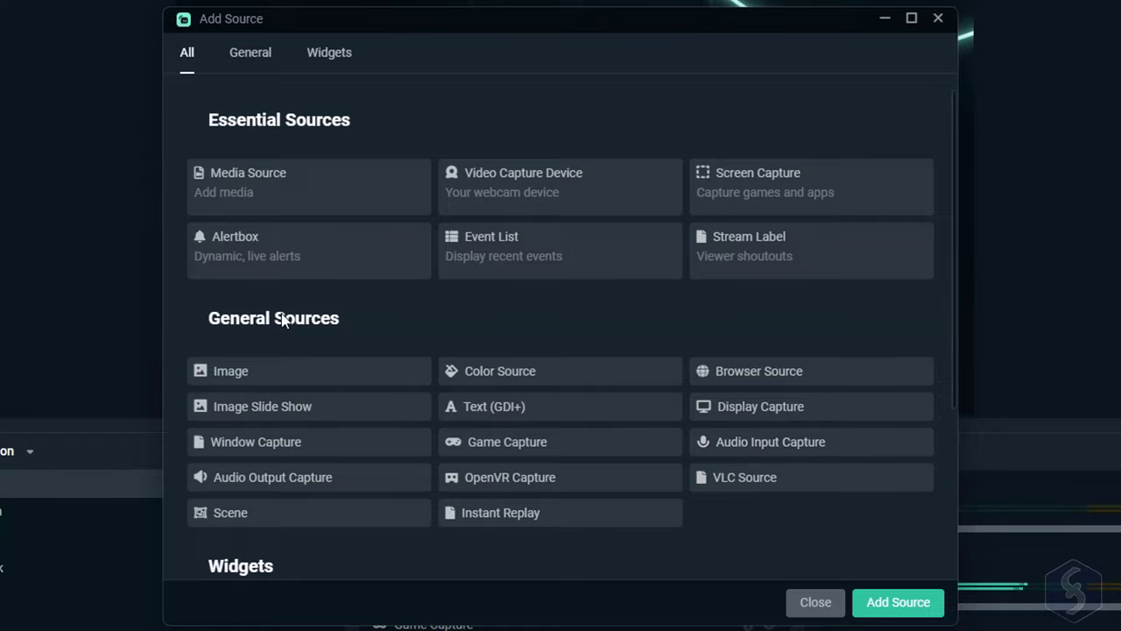
scroll(528, 322, "down", 3)
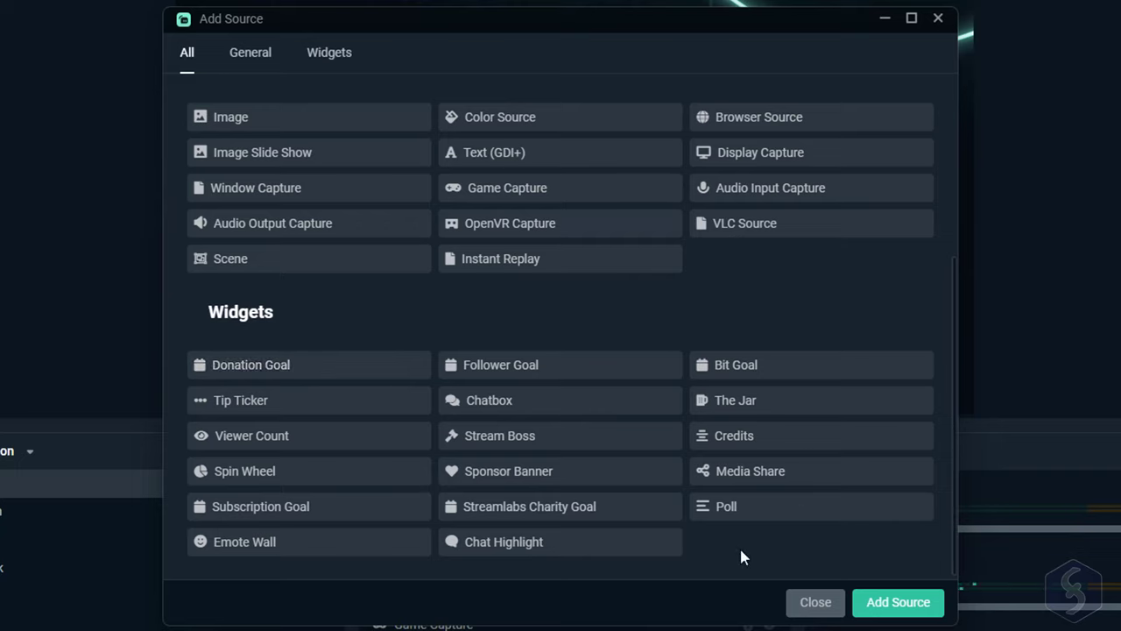
left_click(496, 408)
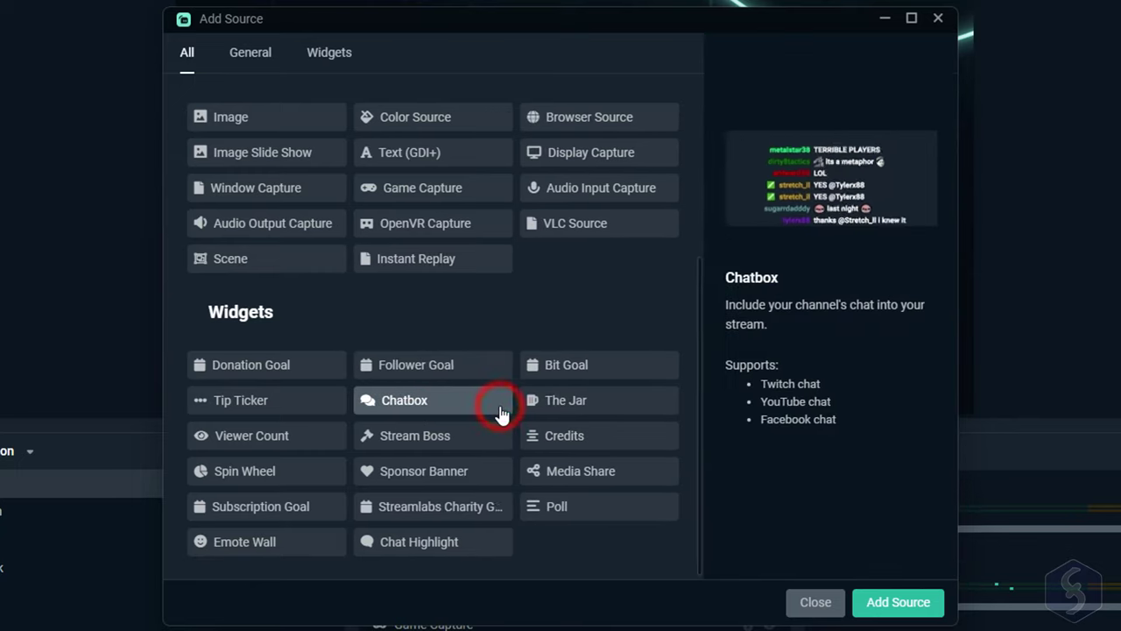
left_click(902, 602)
left_click(475, 431)
left_click(746, 436)
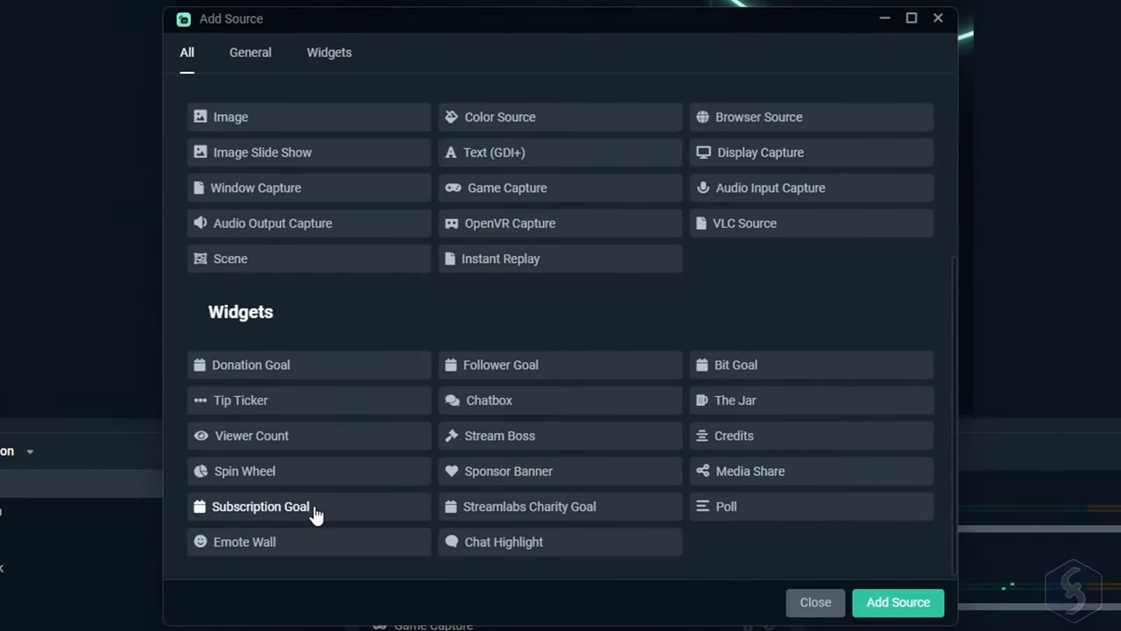
left_click(316, 512)
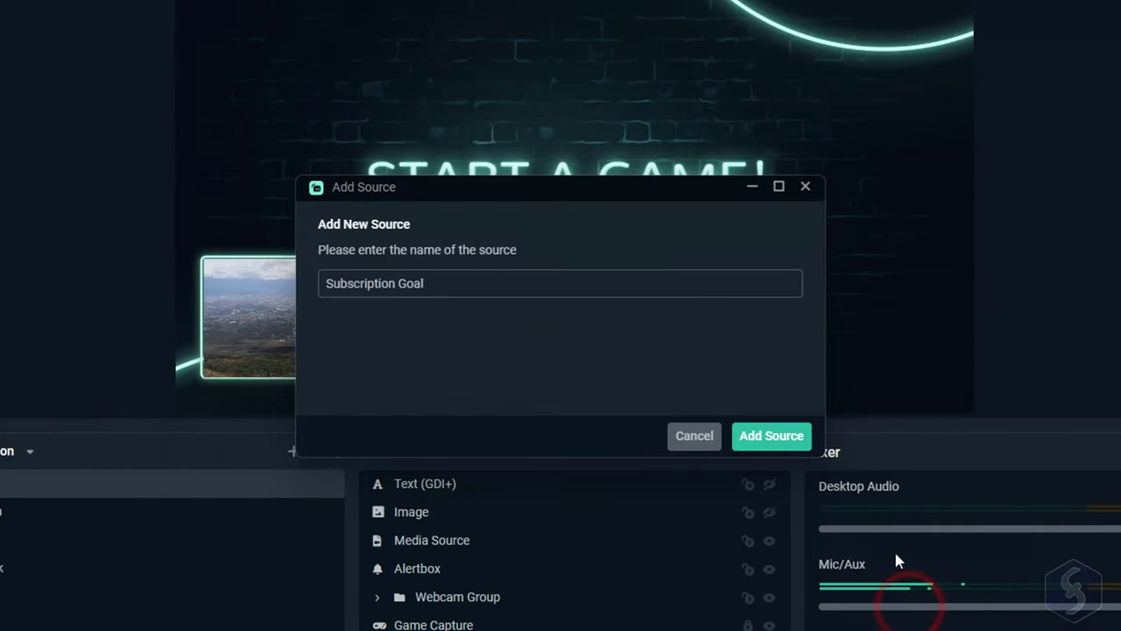
left_click(768, 438)
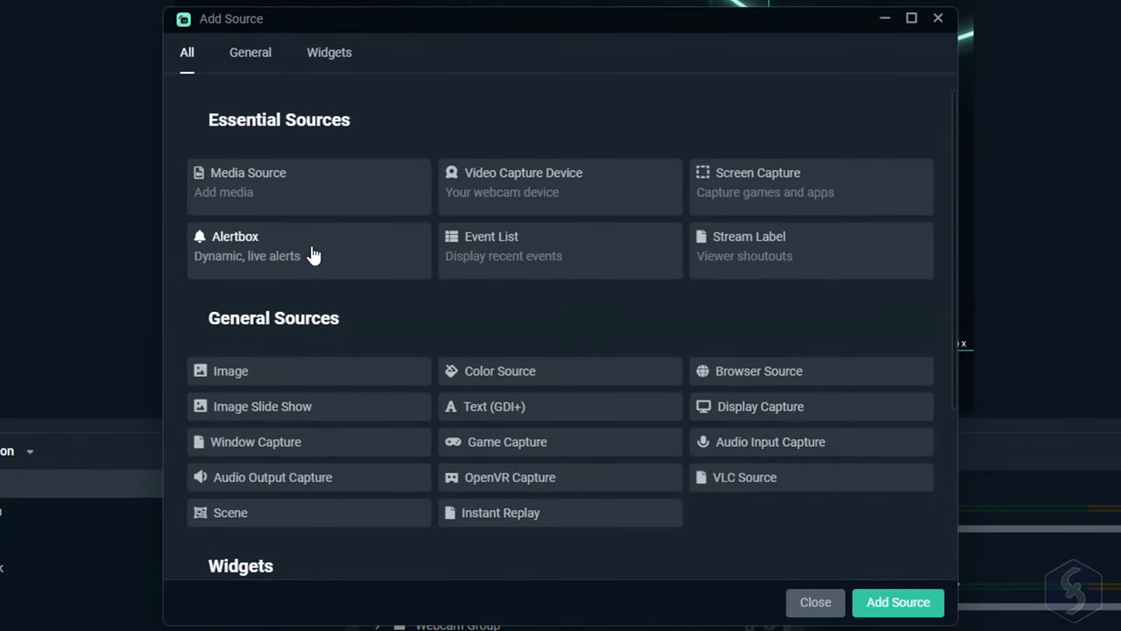
Add a new Alertbox (1) widget source to the scene.
left_click(313, 255)
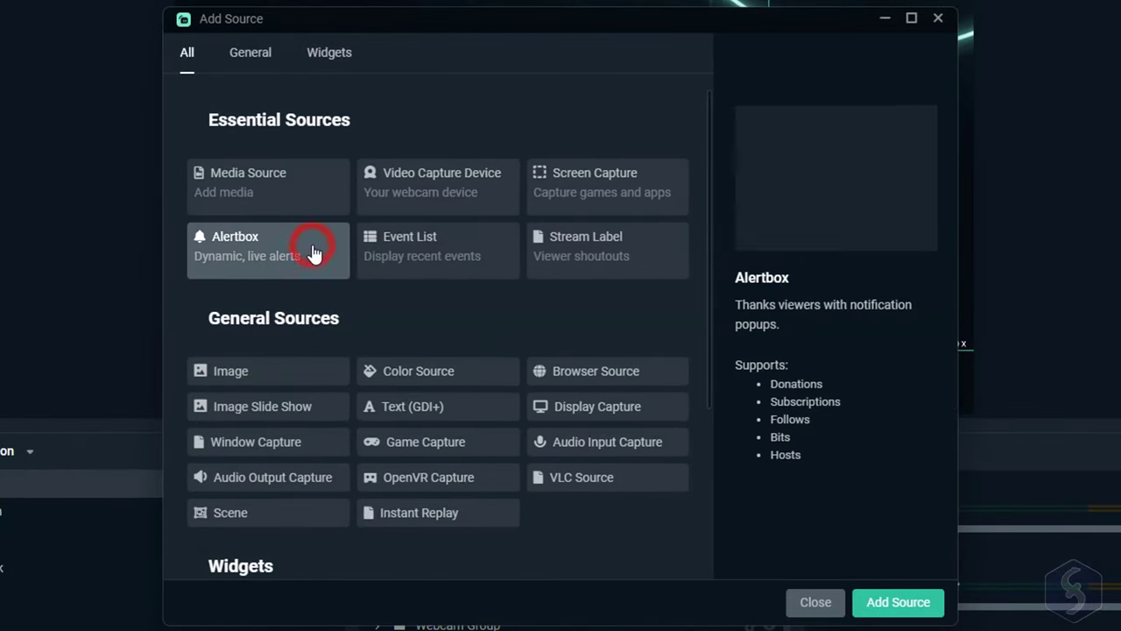
left_click(899, 603)
left_click(781, 442)
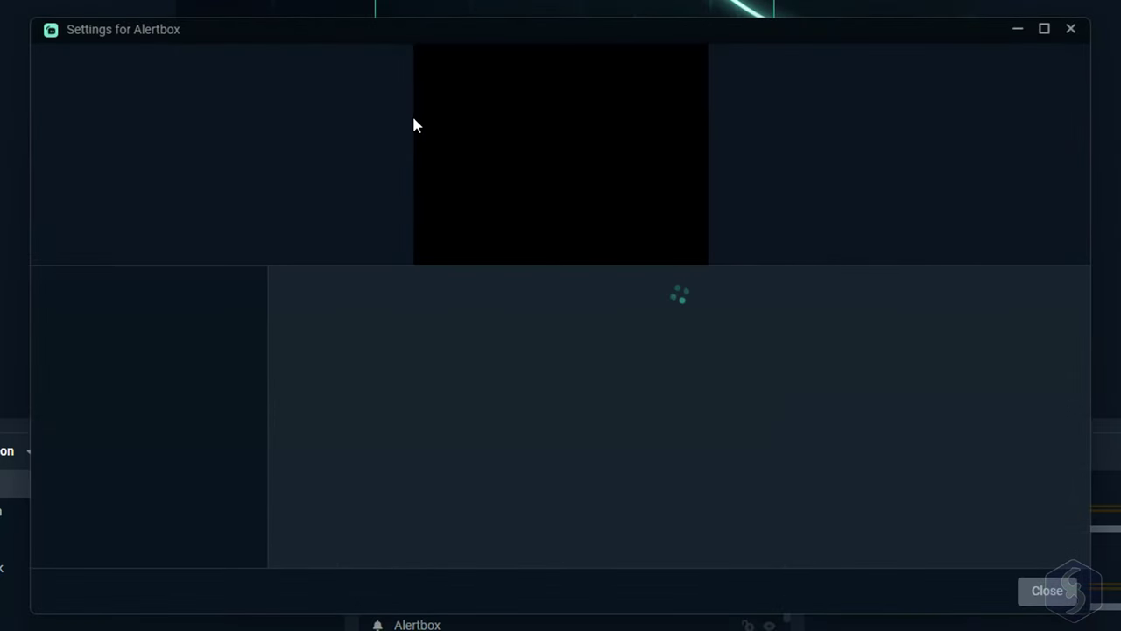
Open the donation alert settings and browse the Media Gallery's uploaded sounds and stock images.
left_click(129, 330)
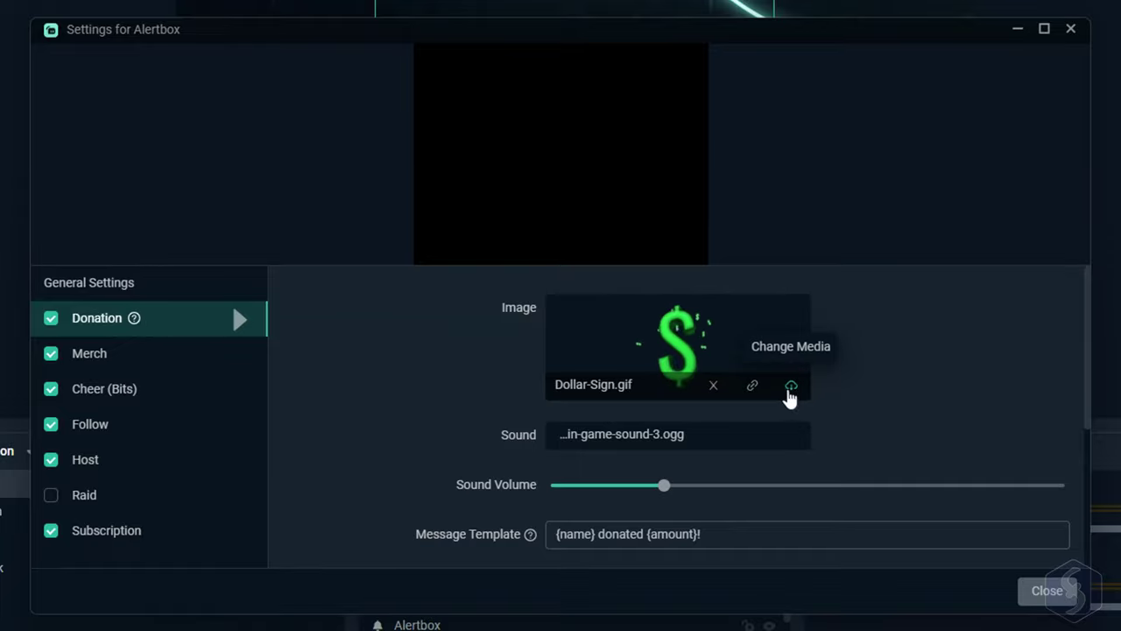
left_click(791, 394)
left_click(195, 239)
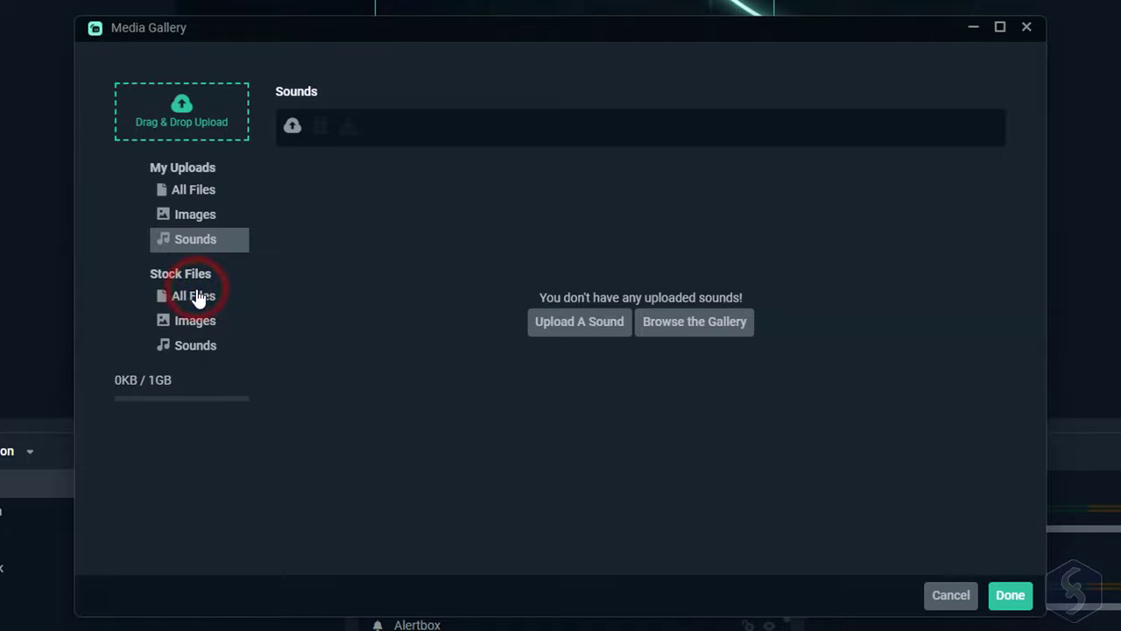
left_click(194, 296)
left_click(206, 320)
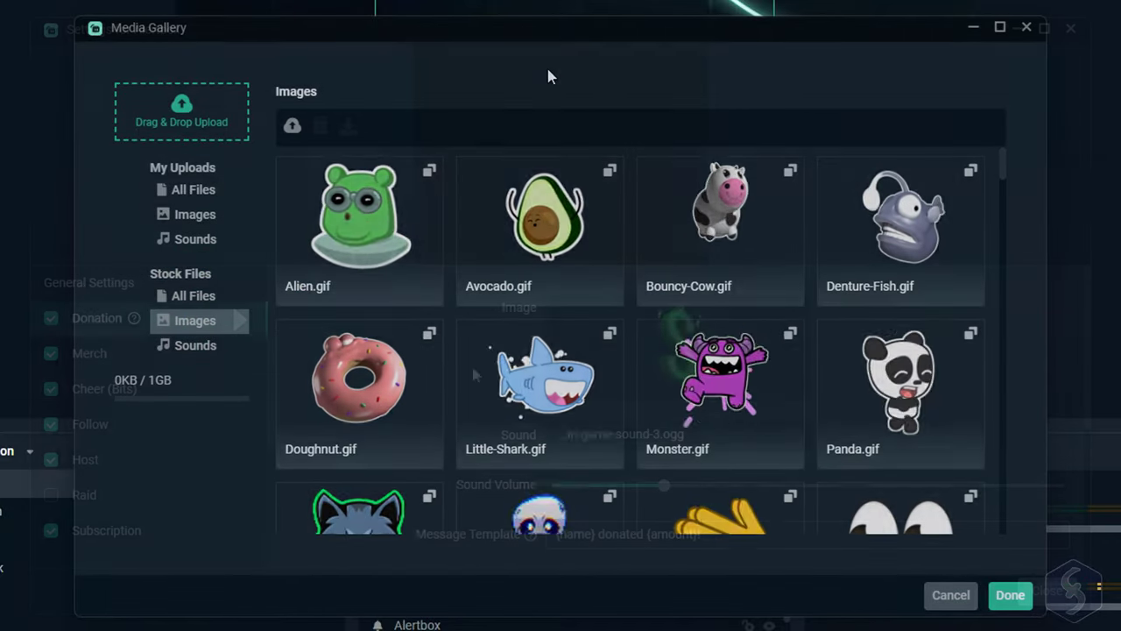
scroll(575, 362, "down", 3)
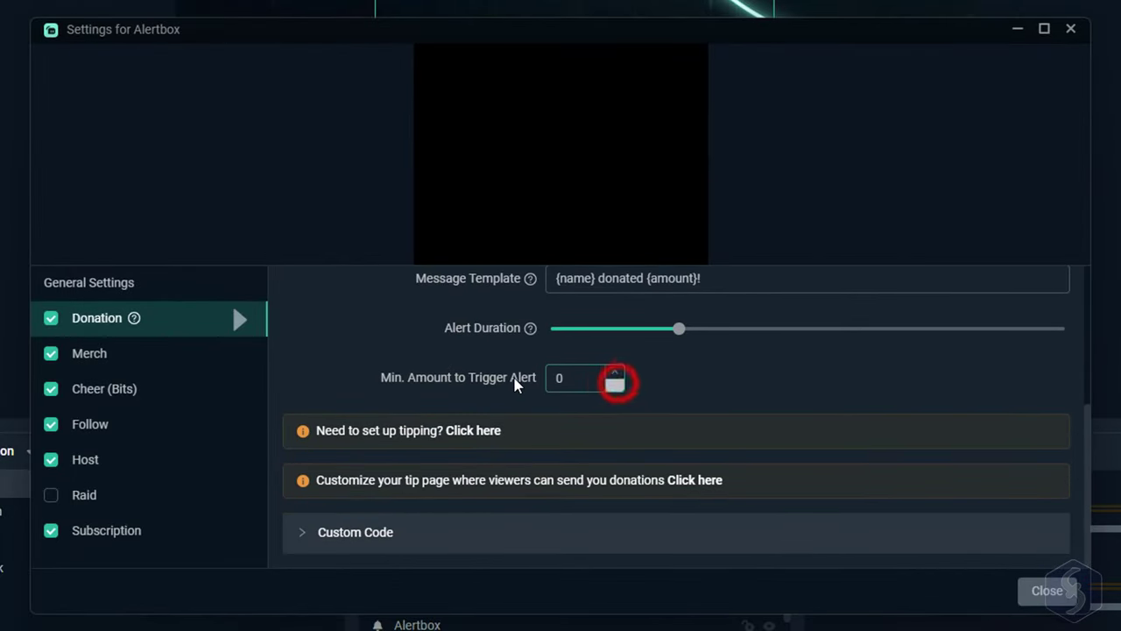
scroll(468, 420, "up", 1)
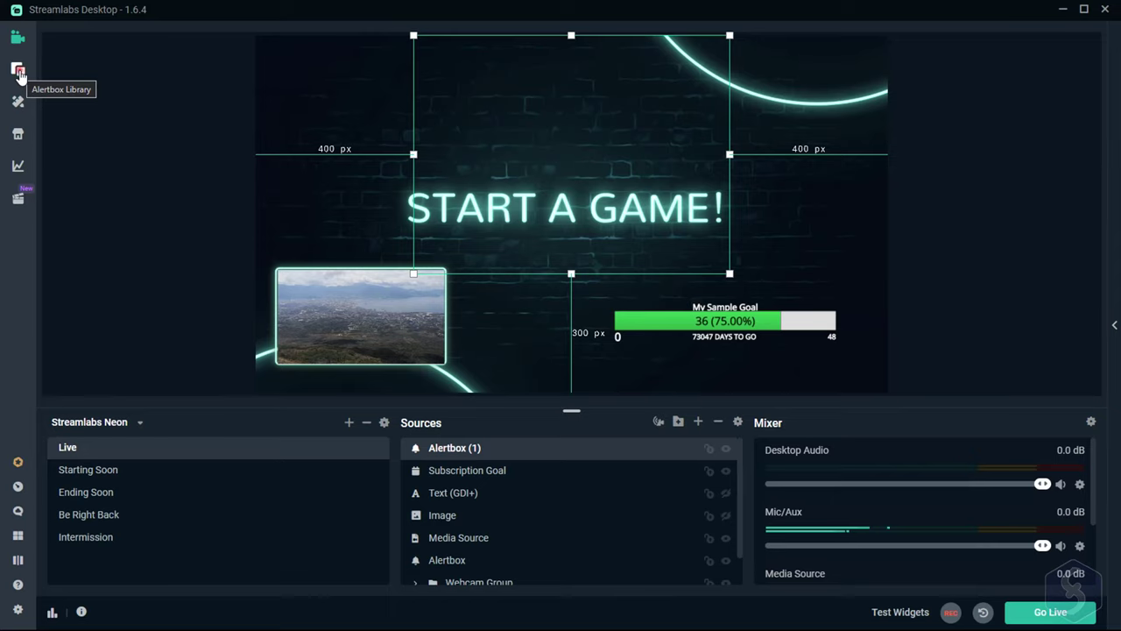
Open the Alert Box Library and scroll through its themes.
left_click(19, 74)
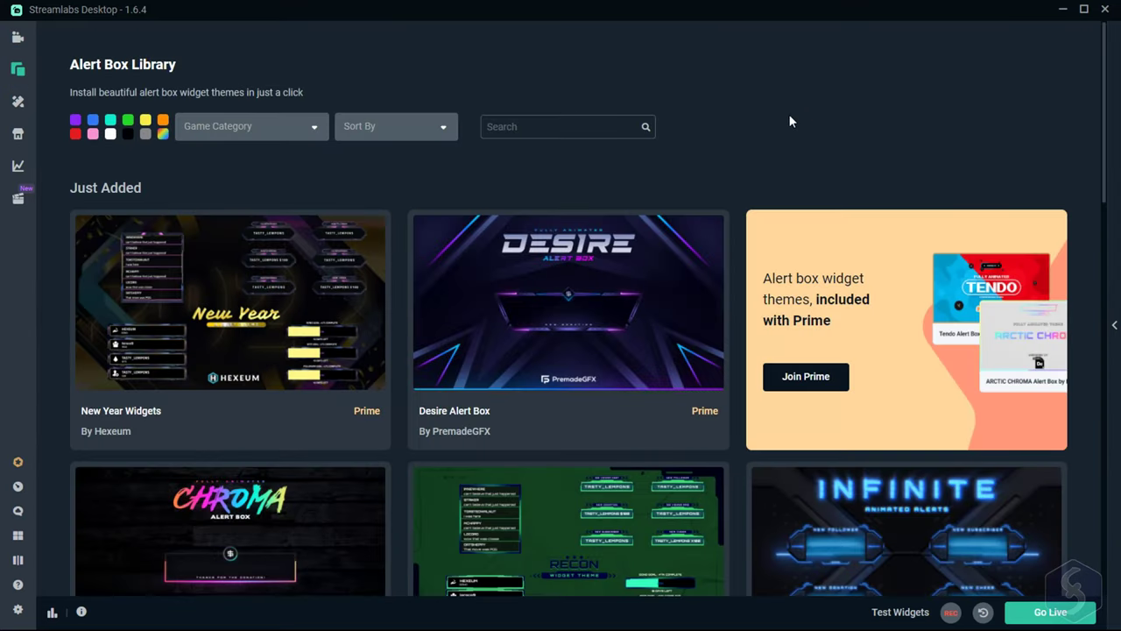
scroll(732, 254, "down", 5)
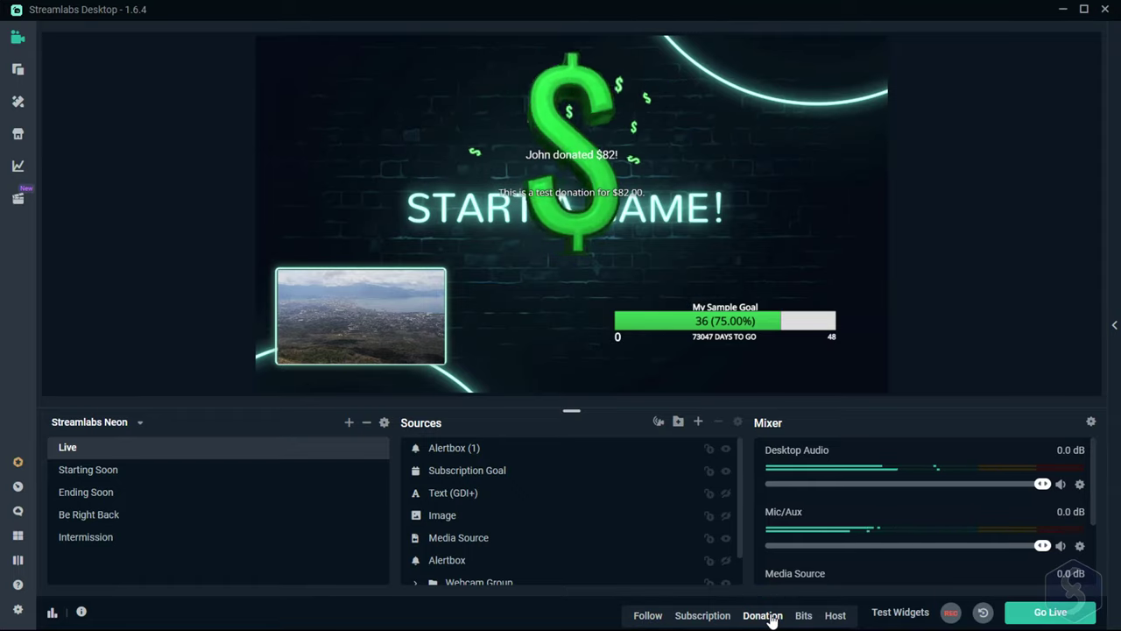
Add a new Audio Input Capture source to the scene.
left_click(698, 421)
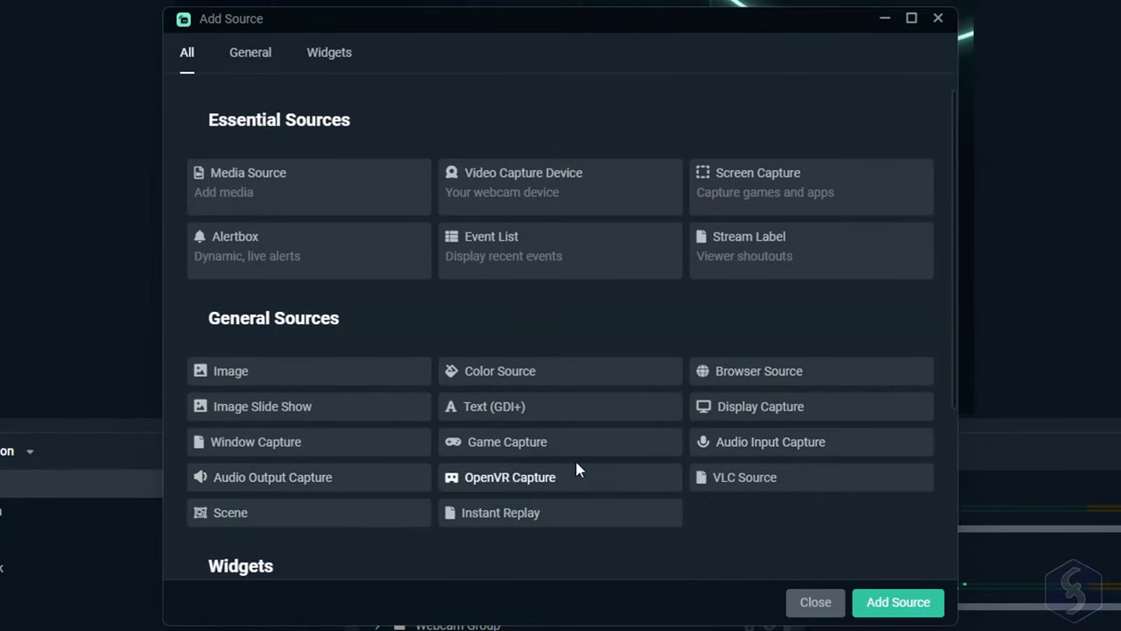
left_click(795, 445)
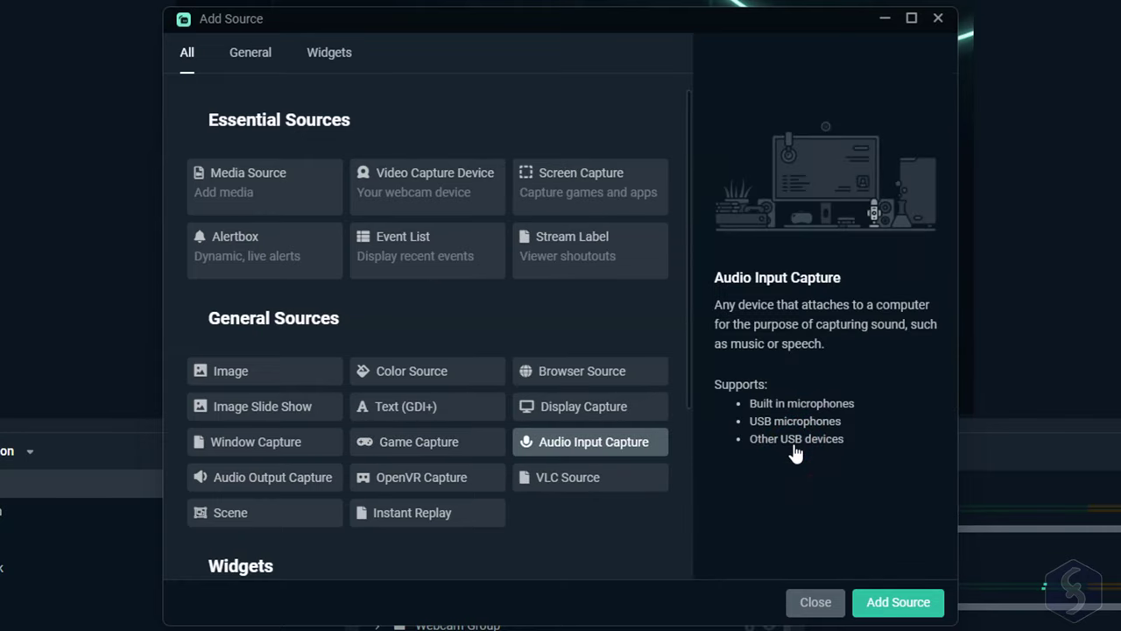
left_click(902, 604)
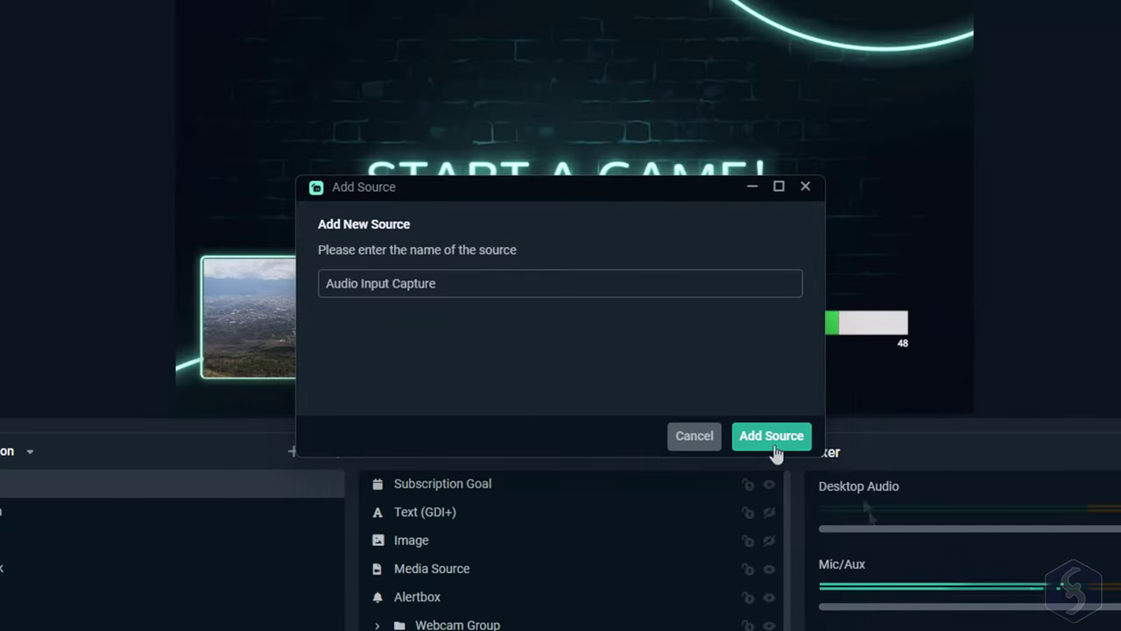
left_click(776, 437)
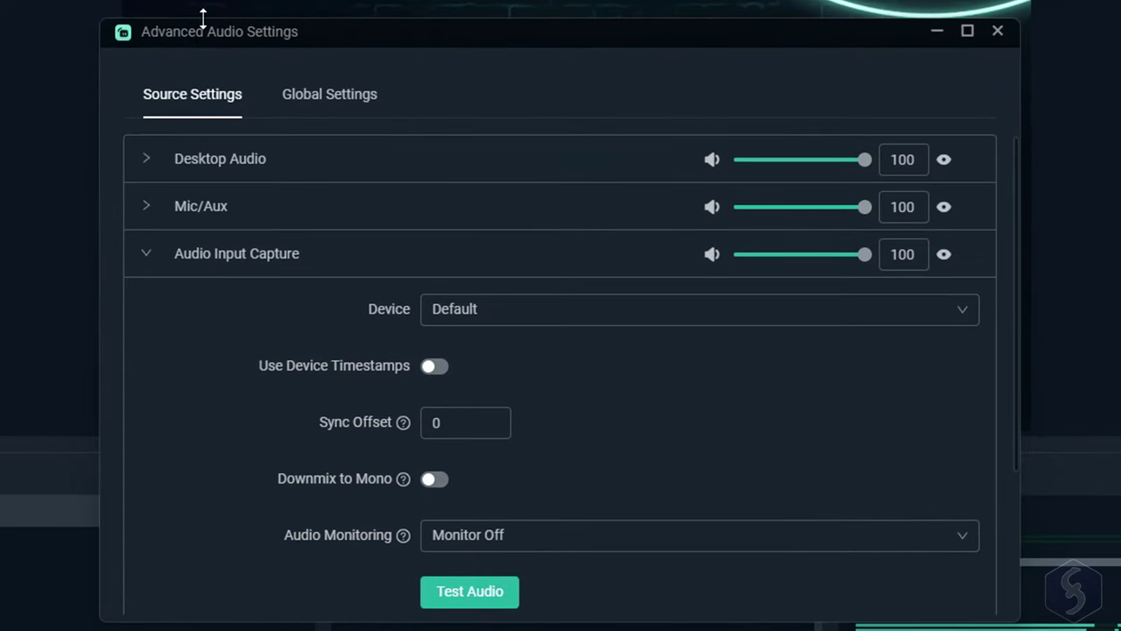
Review the Desktop Audio and Mic/Aux device lists, leaving both on Default, and adjust Mic/Aux volume.
left_click(151, 254)
left_click(149, 162)
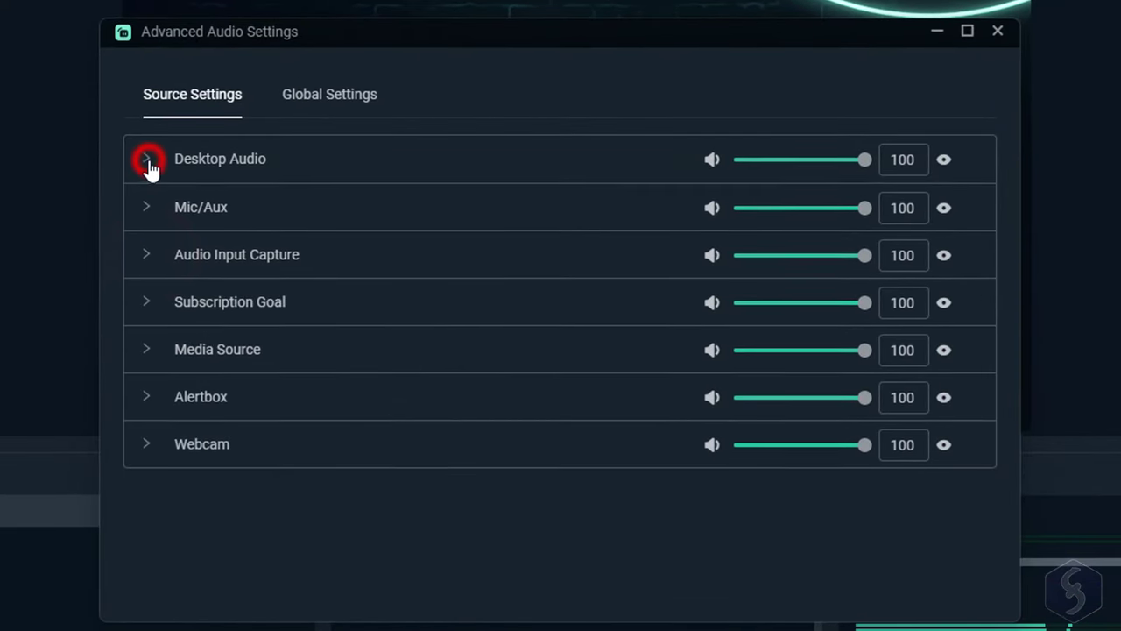
left_click(548, 214)
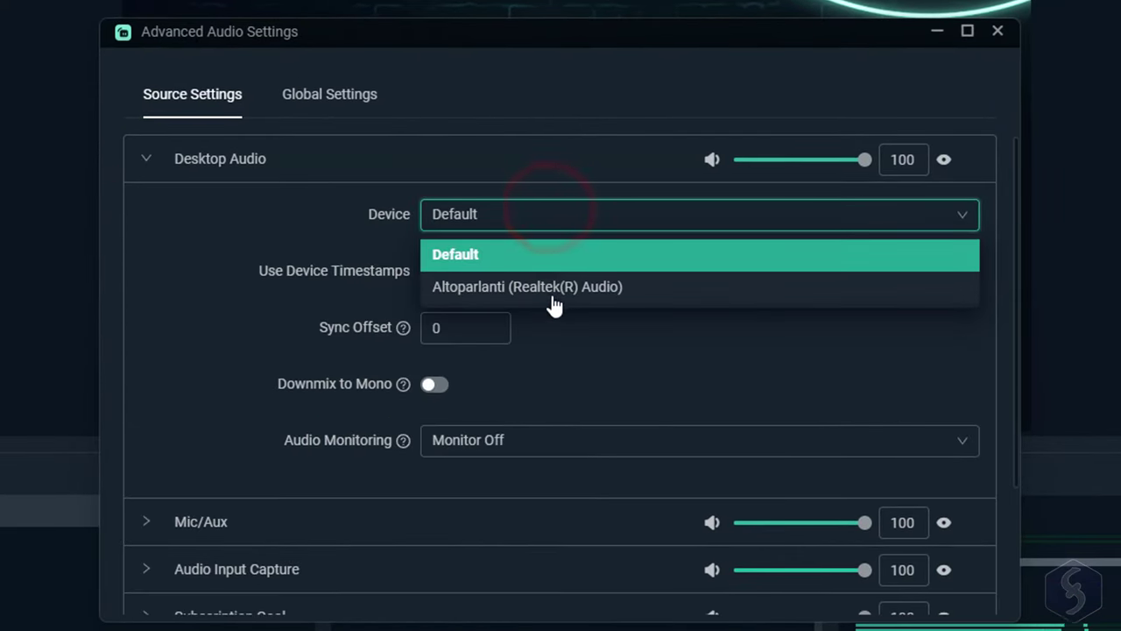
left_click(613, 347)
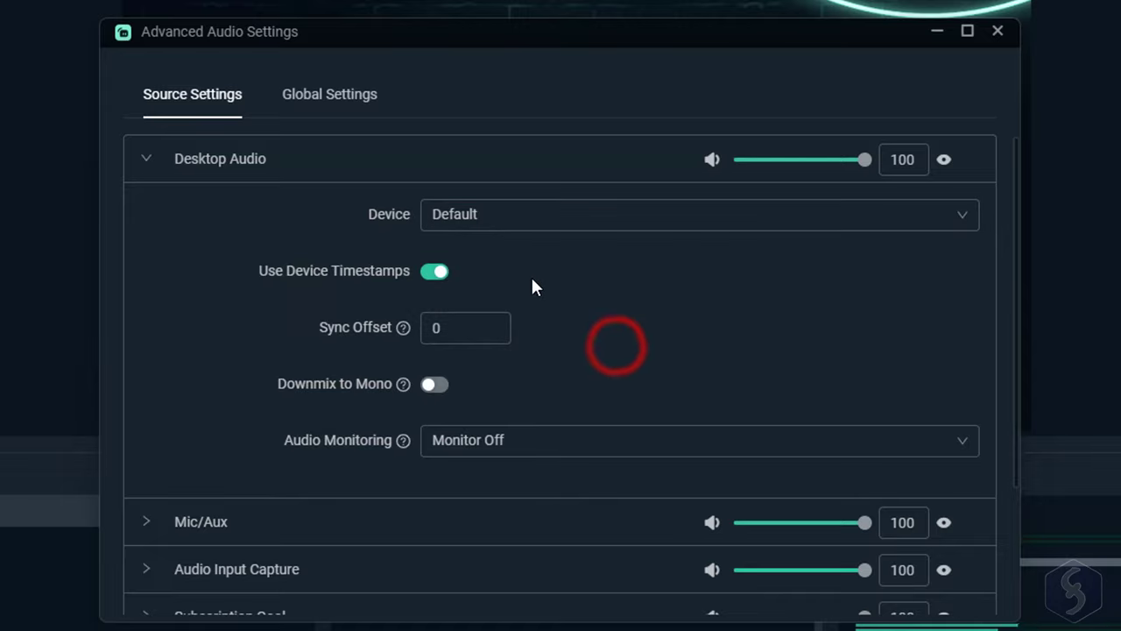
left_click(182, 168)
left_click(153, 210)
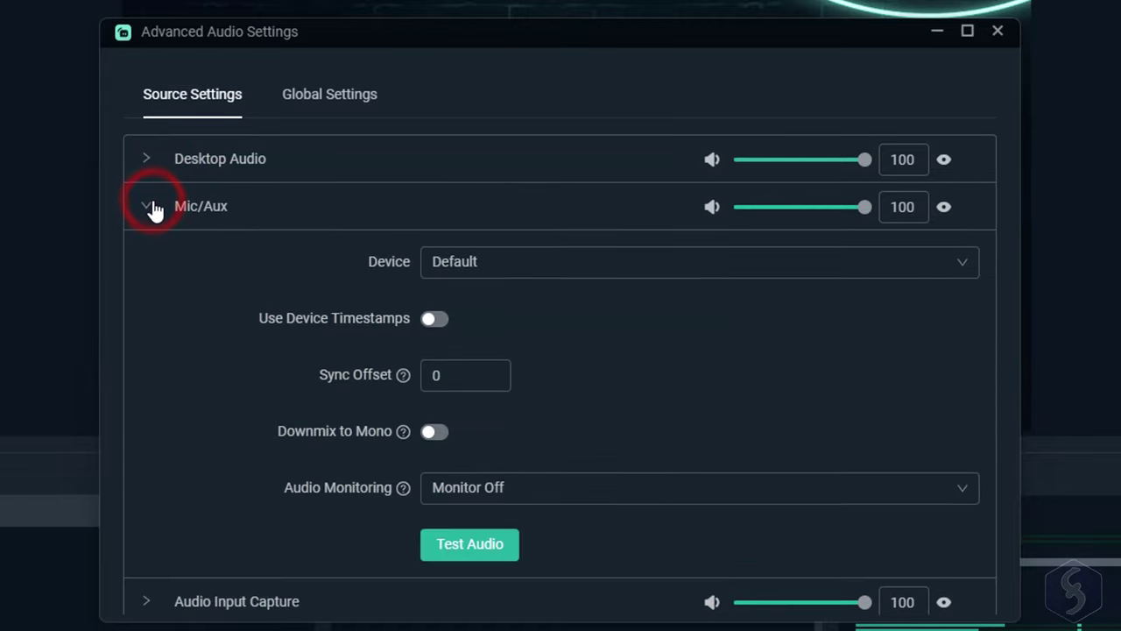
left_click(516, 265)
left_click(561, 261)
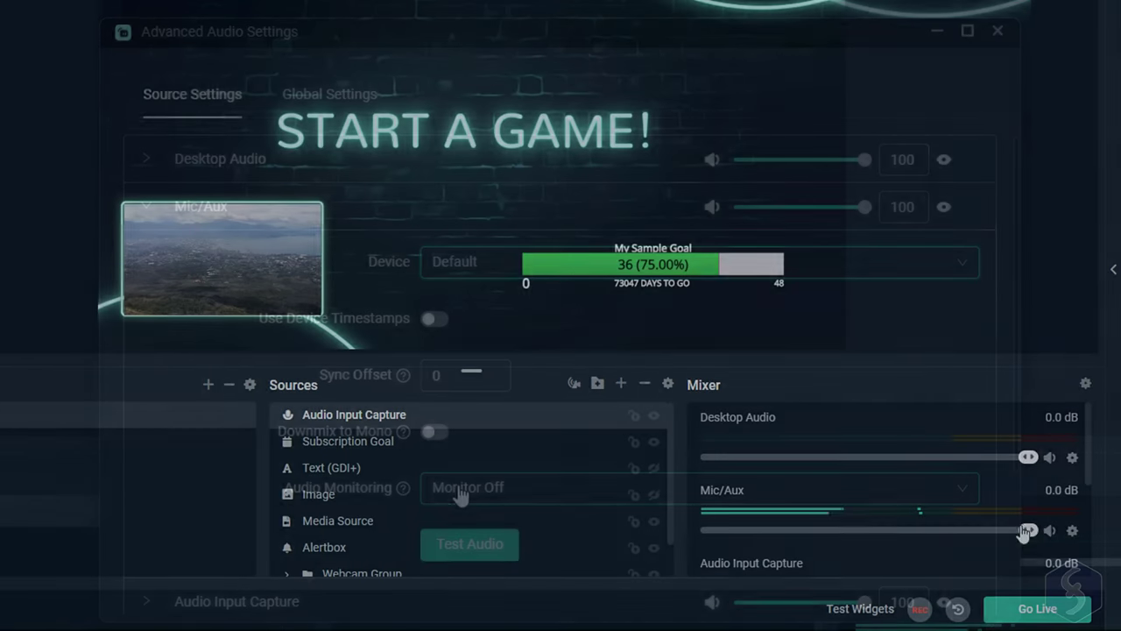
mouse_move(1025, 530)
left_mouse_down()
mouse_move(702, 531)
mouse_move(1025, 530)
left_mouse_up()
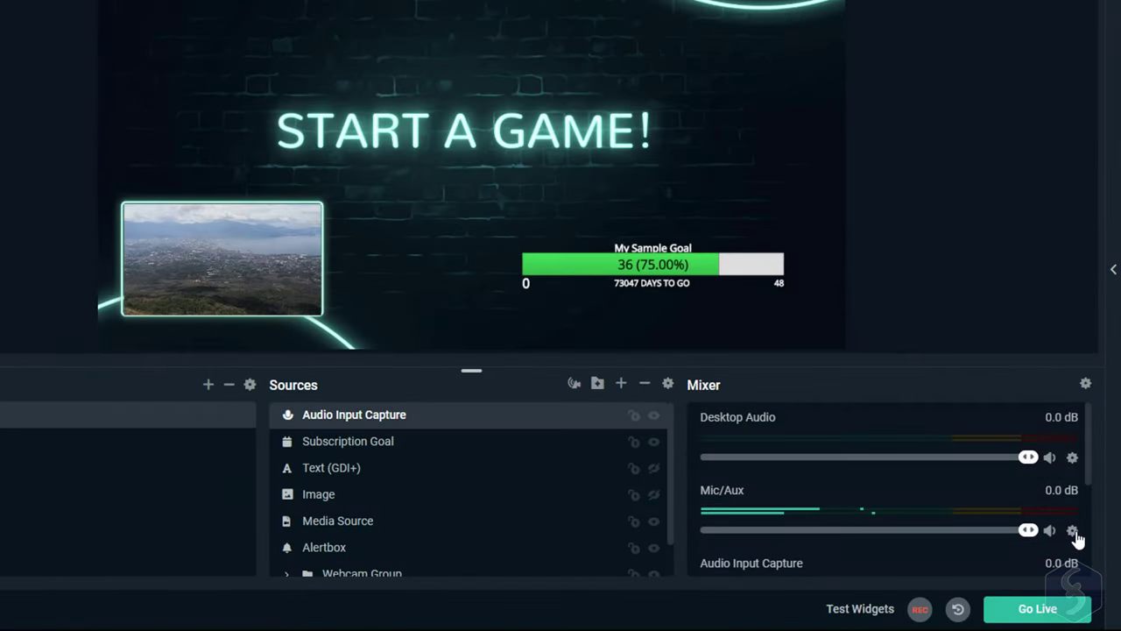
Open the Mic/Aux advanced audio properties, then shift the path Image left and lock it.
left_click(1074, 533)
left_click(1000, 376)
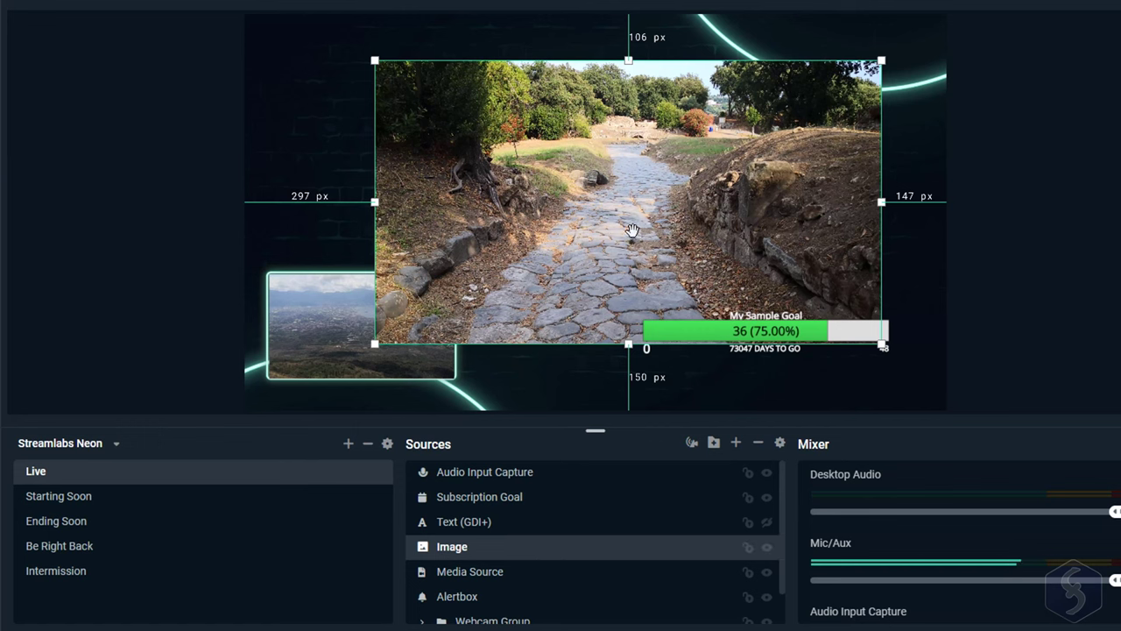
left_click_drag(632, 229, 610, 236)
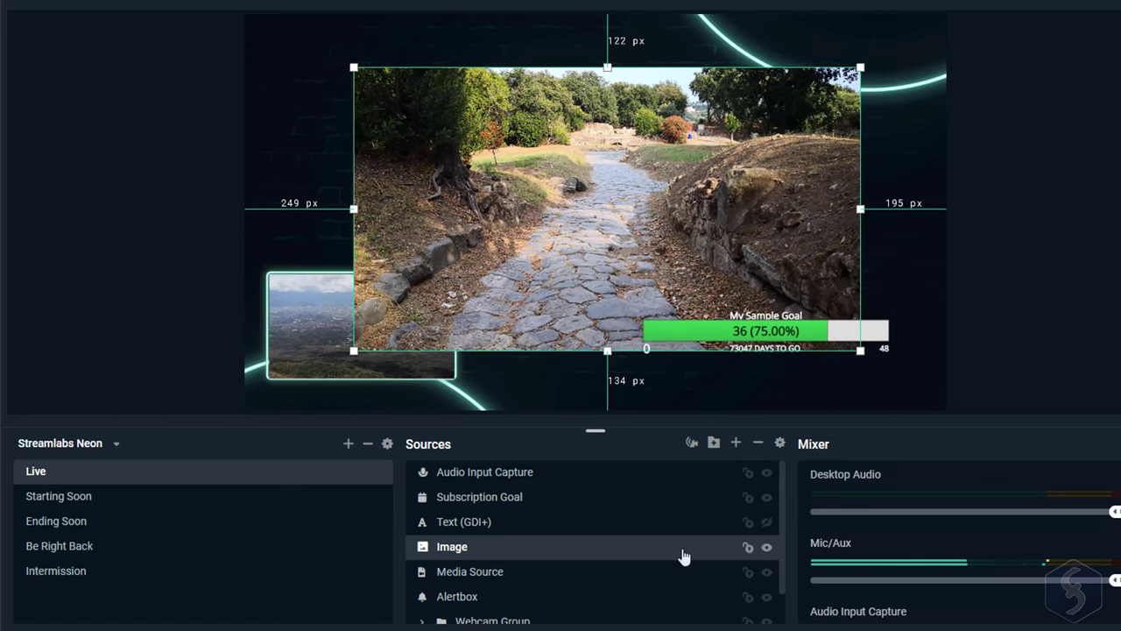
left_click(747, 549)
scroll(748, 558, "down", 1)
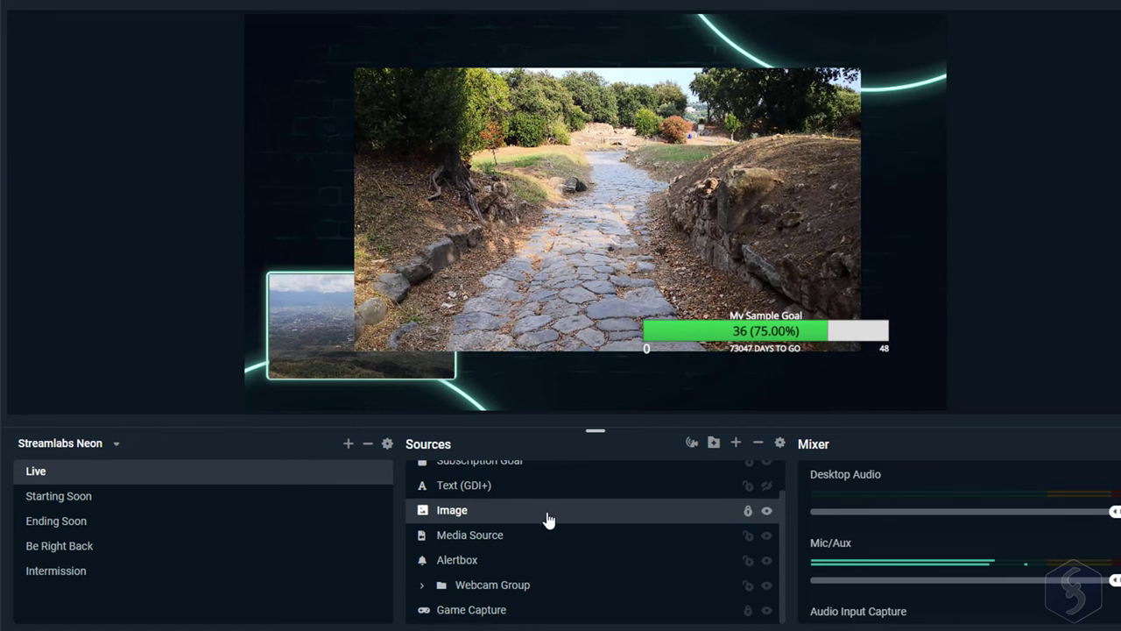
Reselect the Image source and toggle its visibility off and back on.
left_click(481, 366)
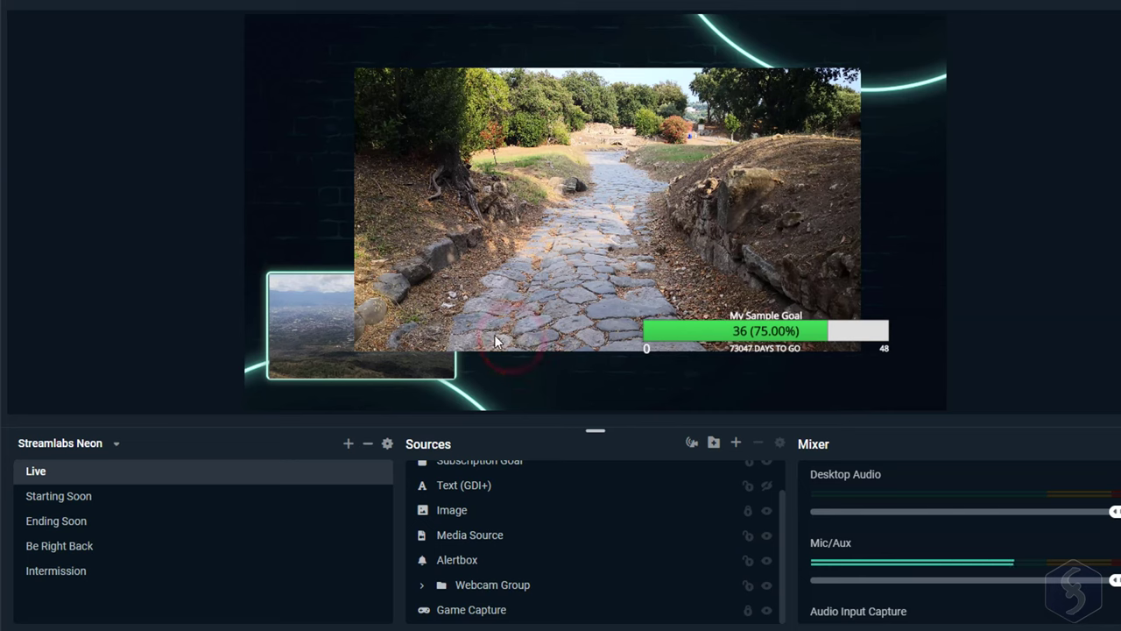
left_click(478, 511)
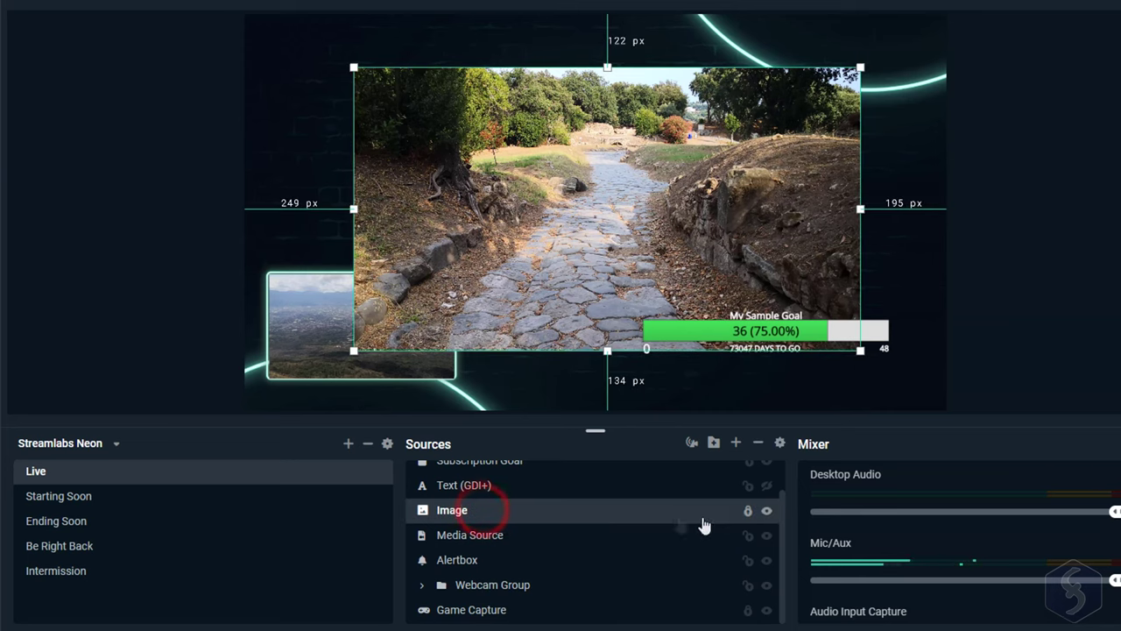
left_click(766, 512)
left_click(767, 513)
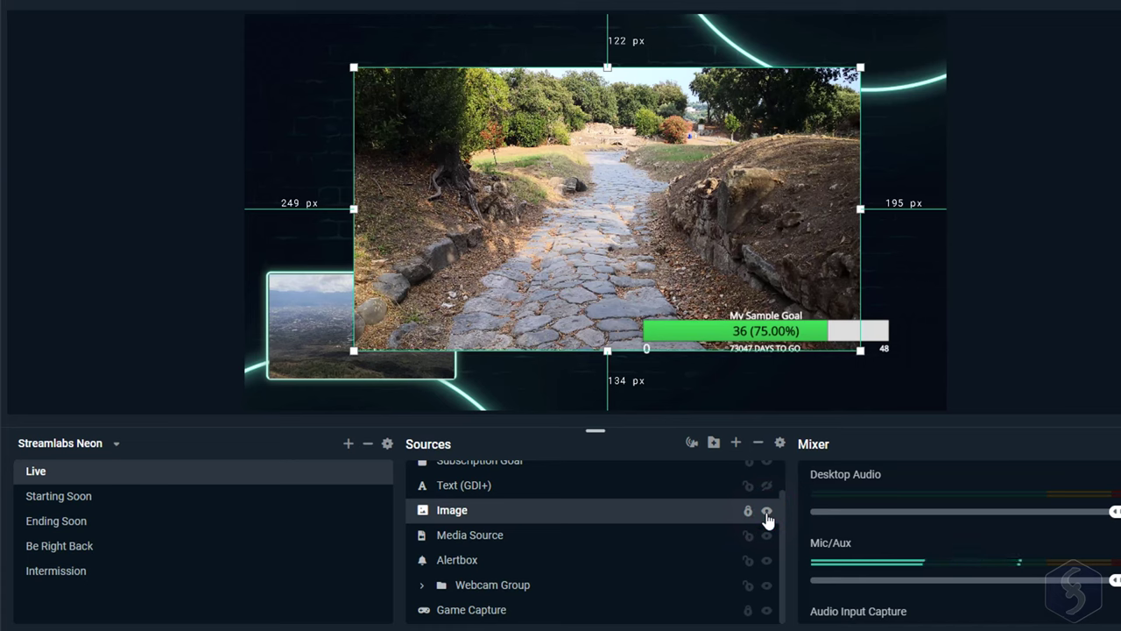
Remove the stone-path Image source from Live, check the Media Source, then open advanced audio settings.
left_click(759, 444)
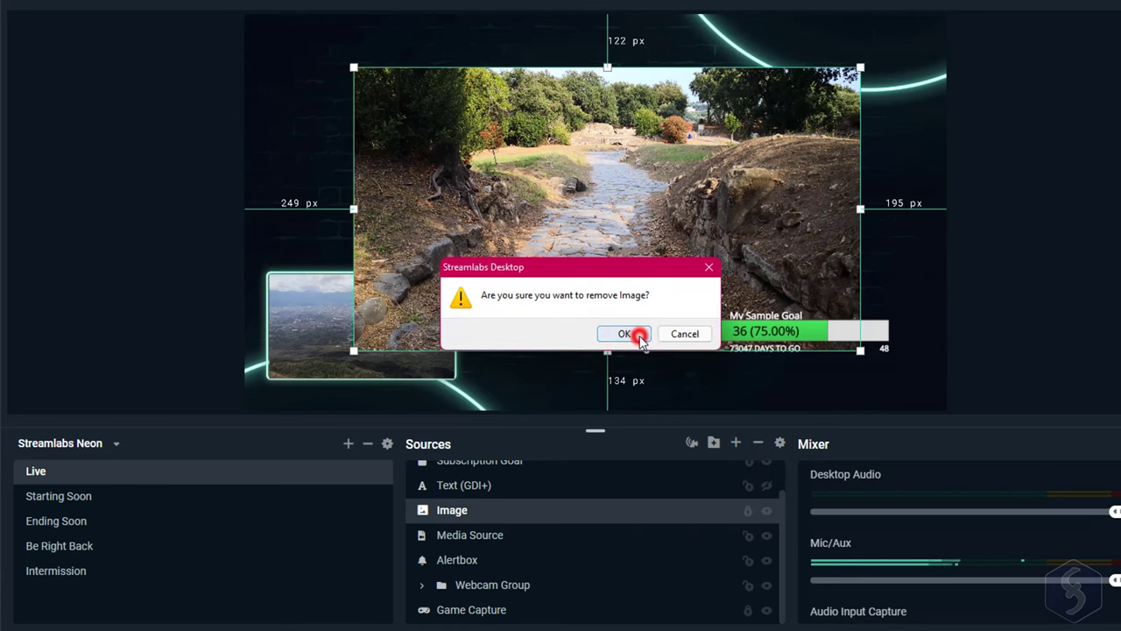
left_click(640, 336)
left_click(664, 538)
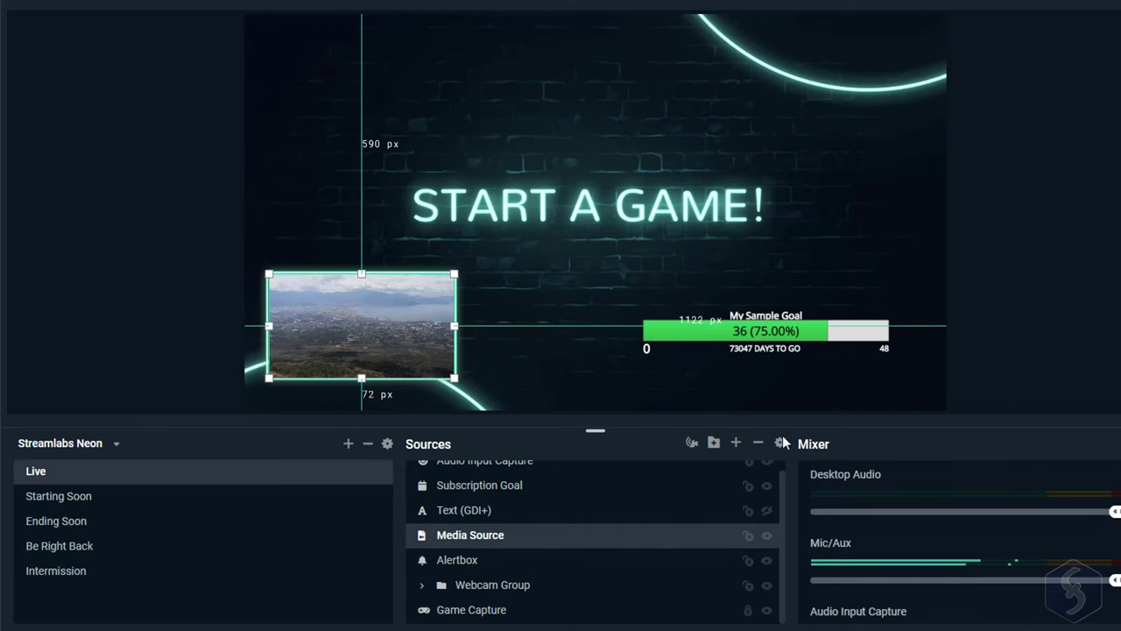
left_click(780, 444)
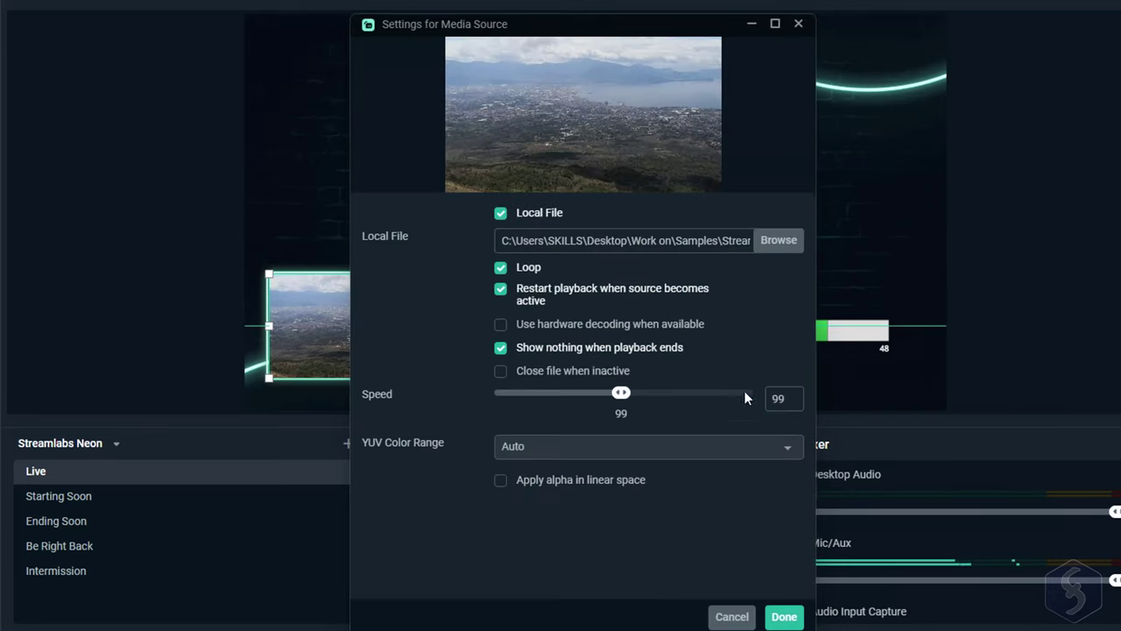
key("Escape")
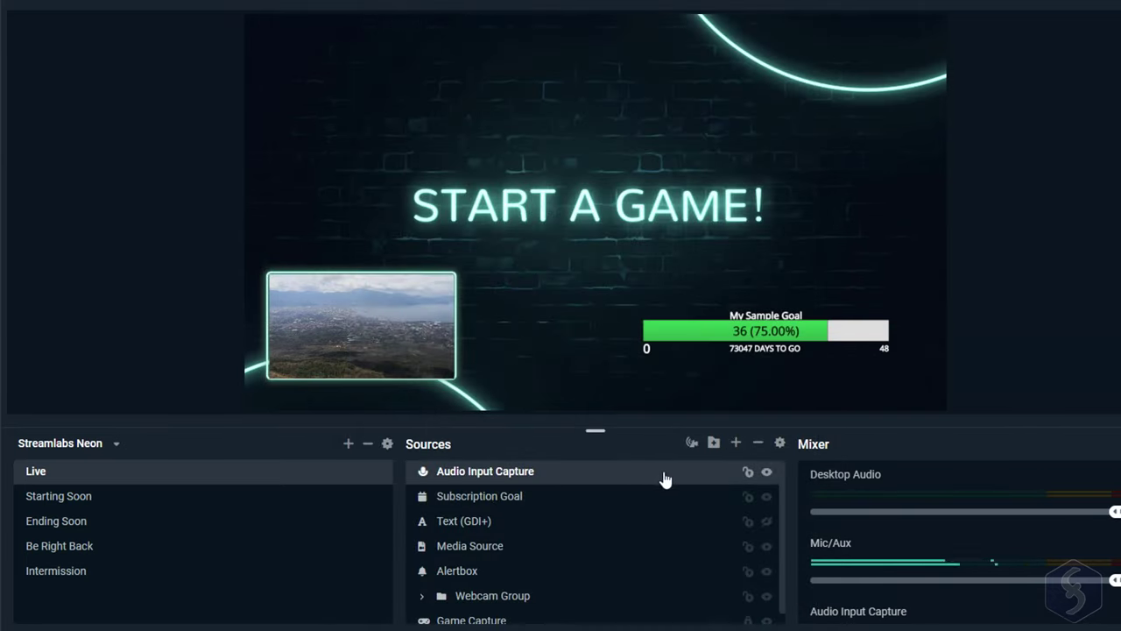
left_click(780, 445)
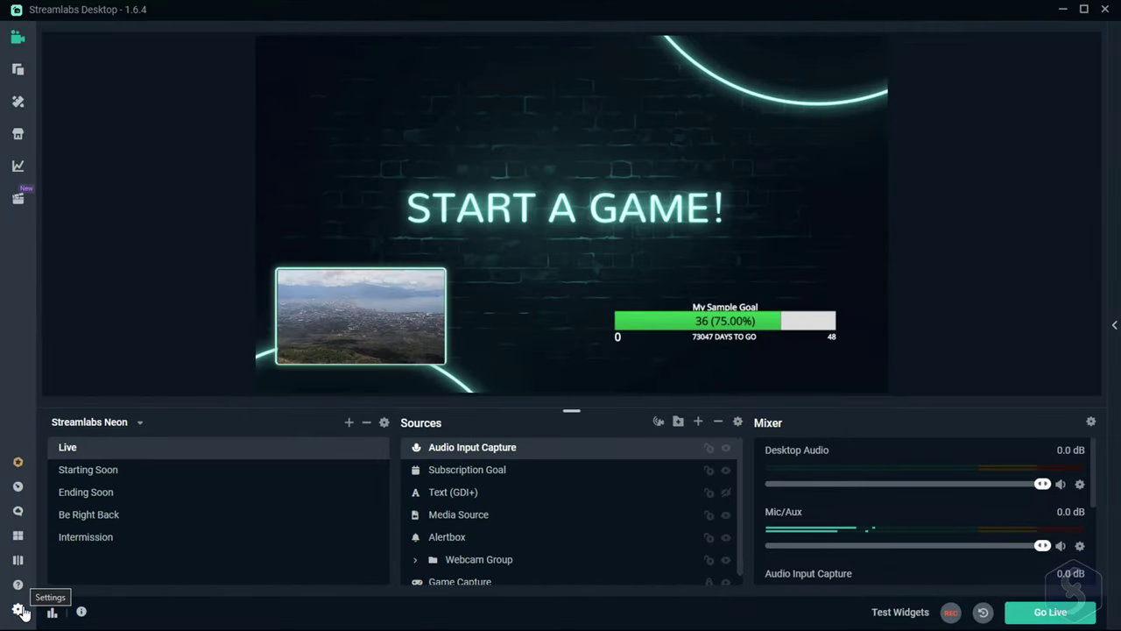
Set the audio sample rate to 44.1khz and channels to Stereo in Settings.
left_click(20, 611)
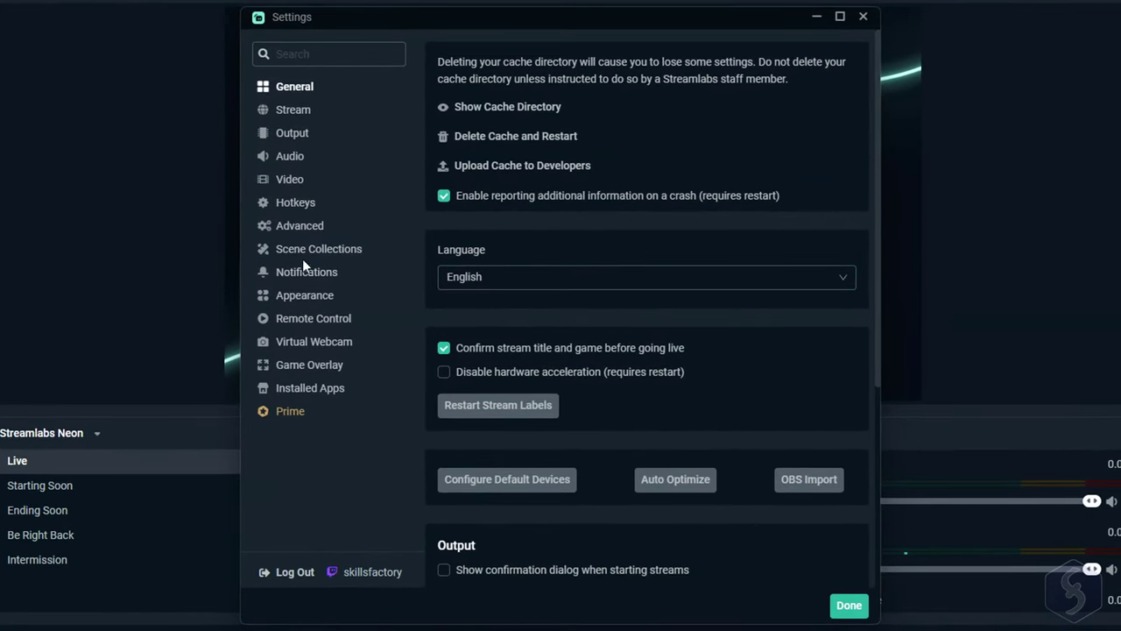
left_click(302, 115)
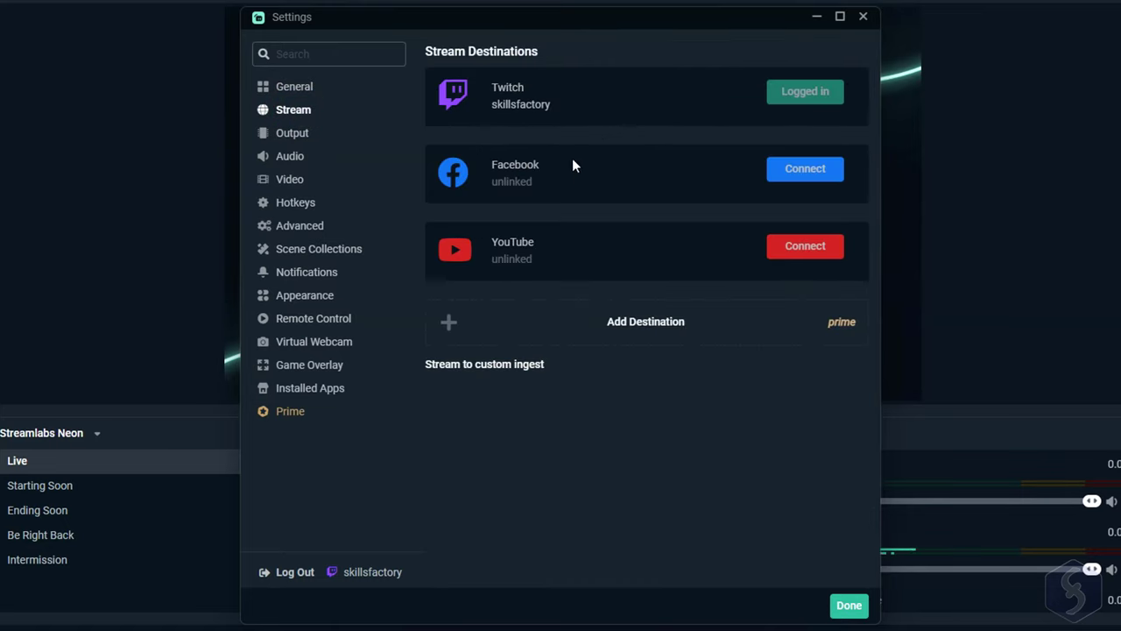
left_click(297, 164)
left_click(842, 81)
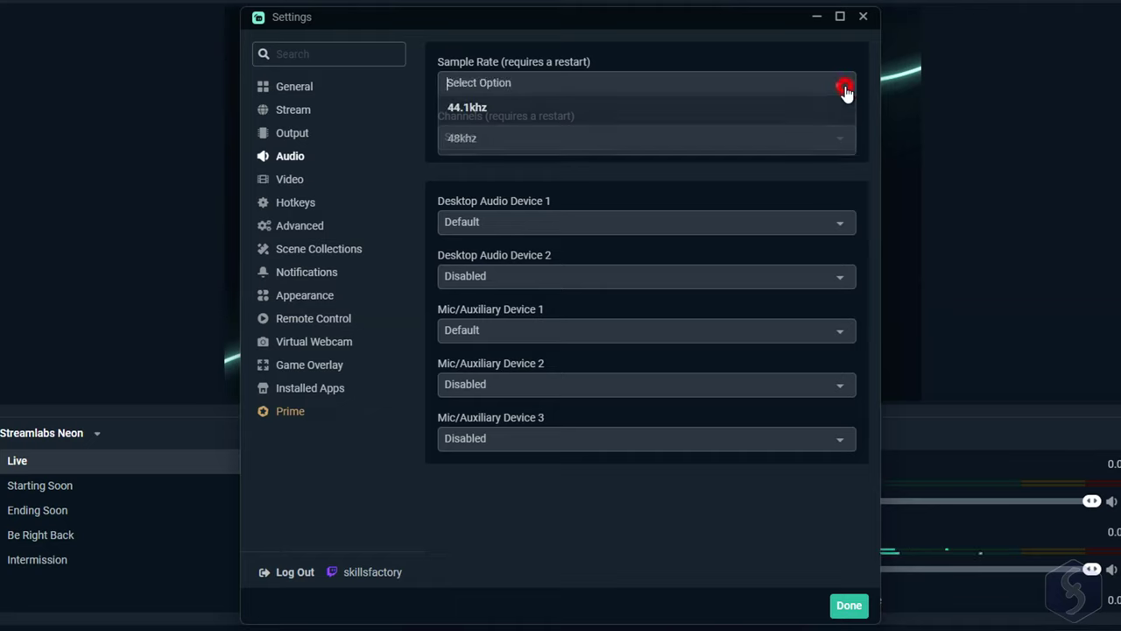
left_click(710, 108)
left_click(675, 132)
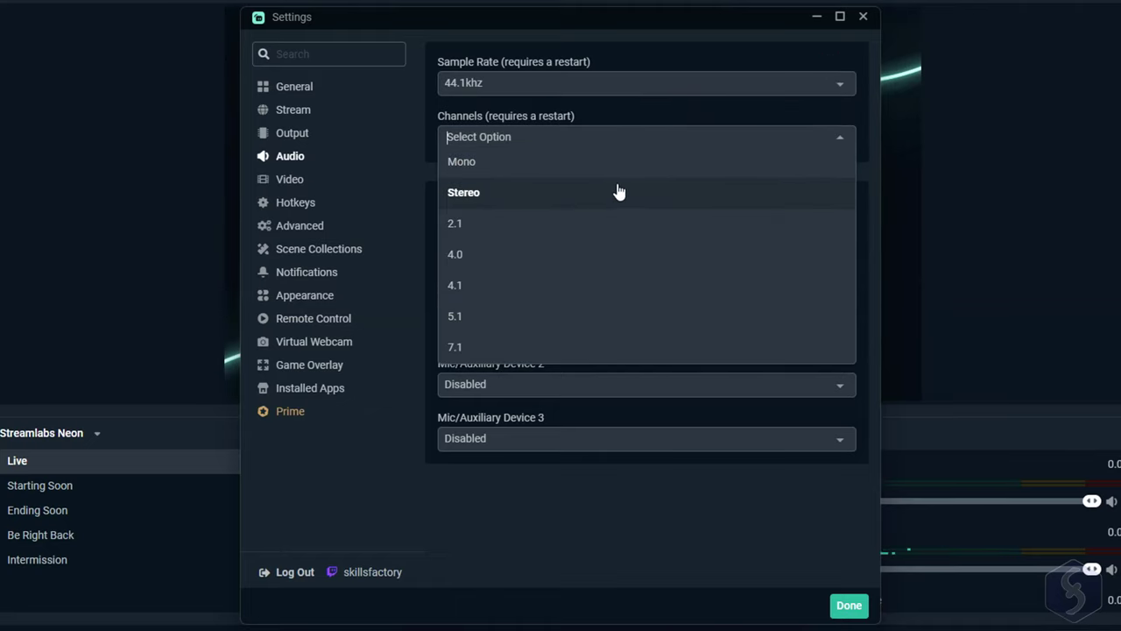
left_click(619, 191)
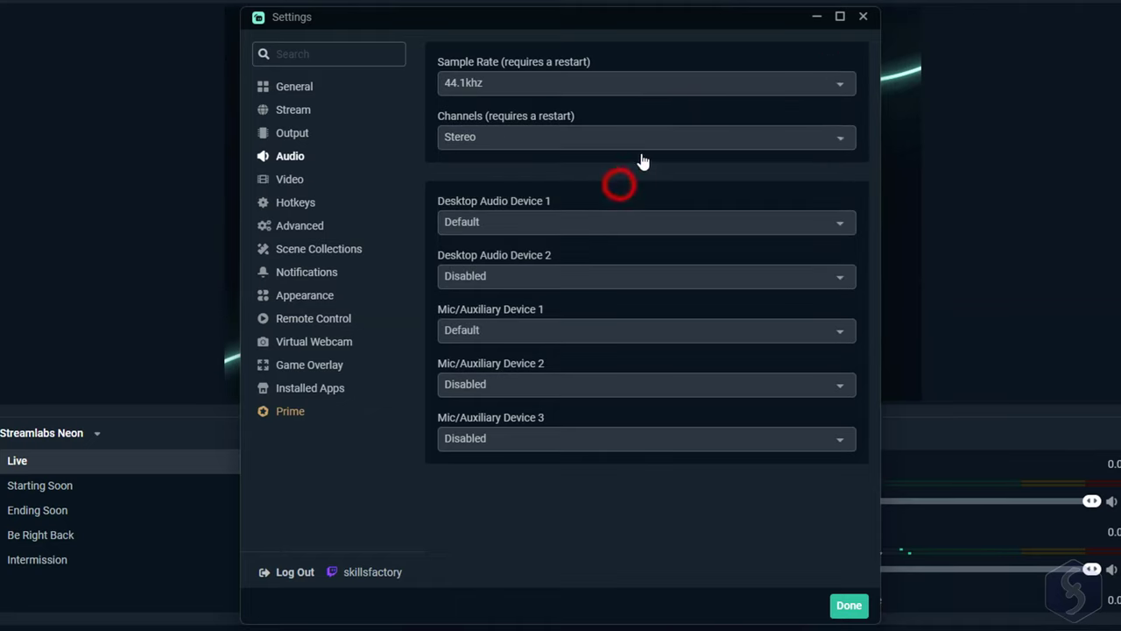
Review the hotkeys, then try the Day theme and switch back to Night.
left_click(298, 204)
scroll(613, 282, "down", 10)
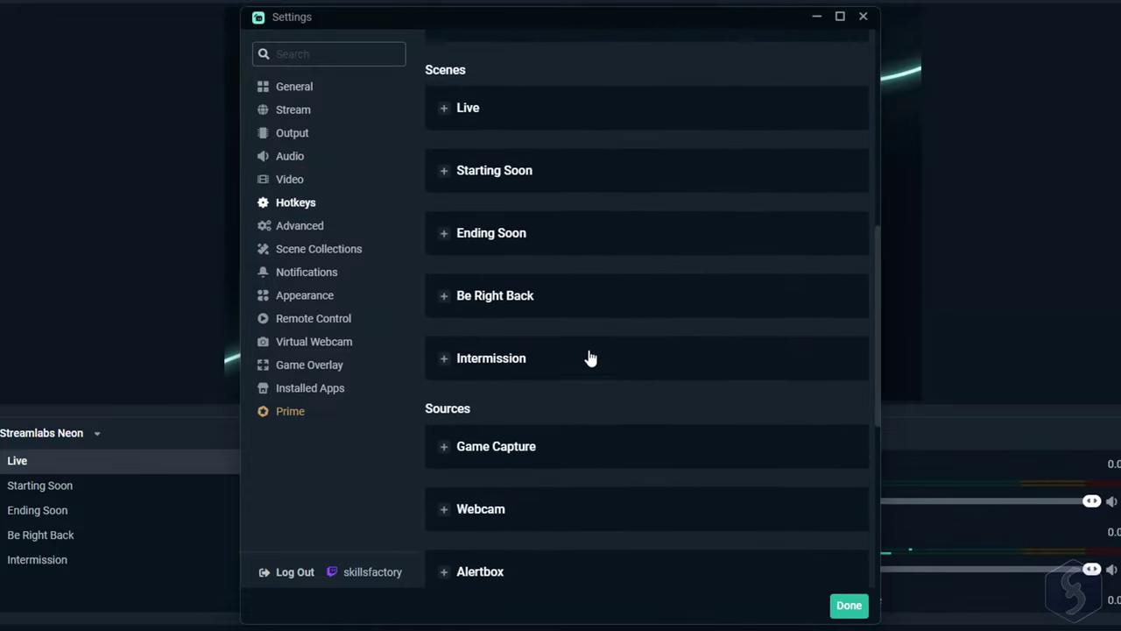
scroll(584, 407, "up", 10)
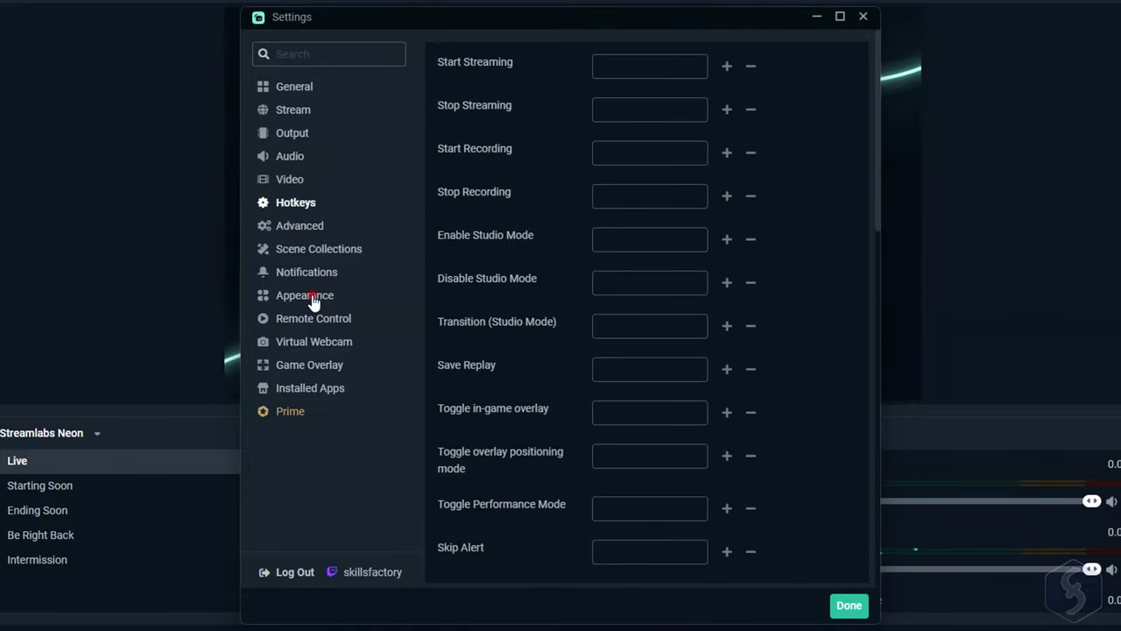
left_click(313, 298)
left_click(629, 89)
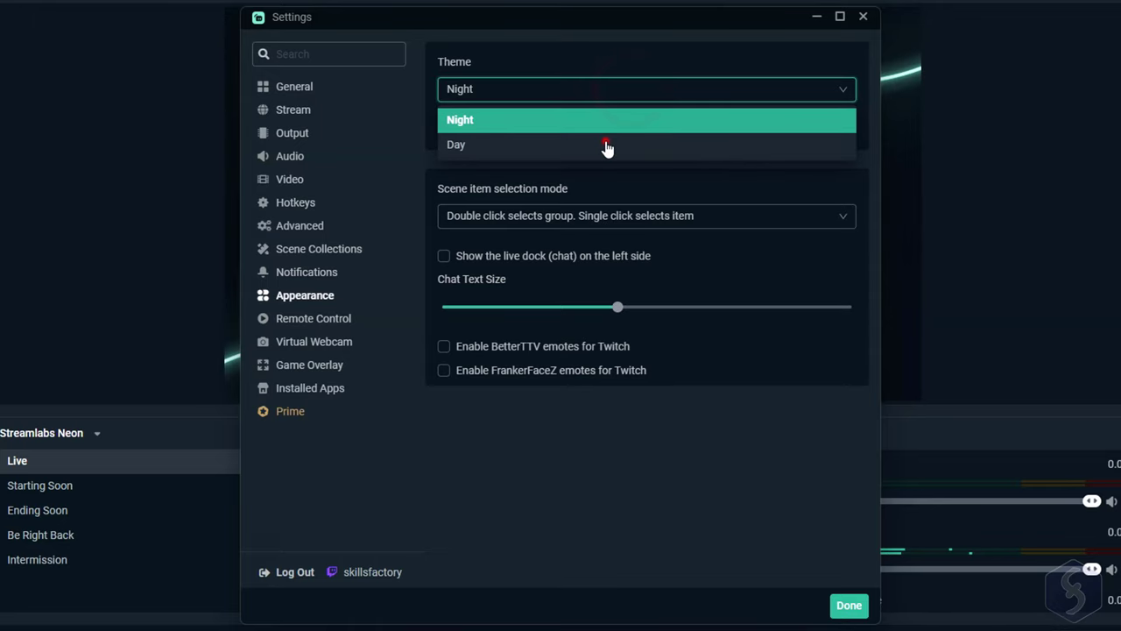
left_click(607, 145)
left_click(620, 91)
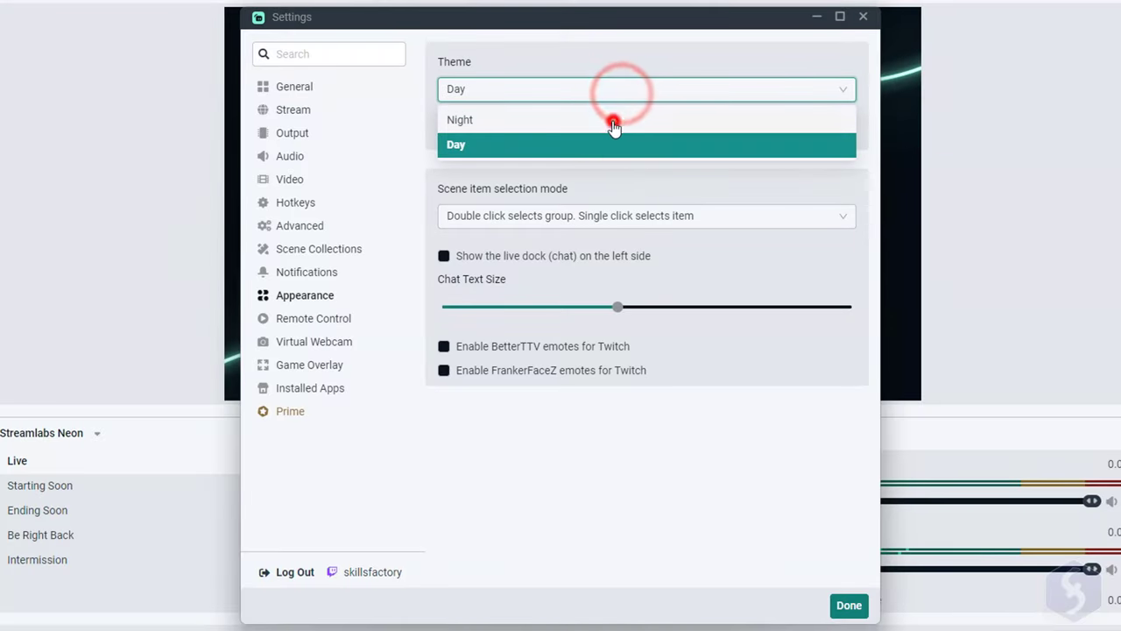
left_click(613, 121)
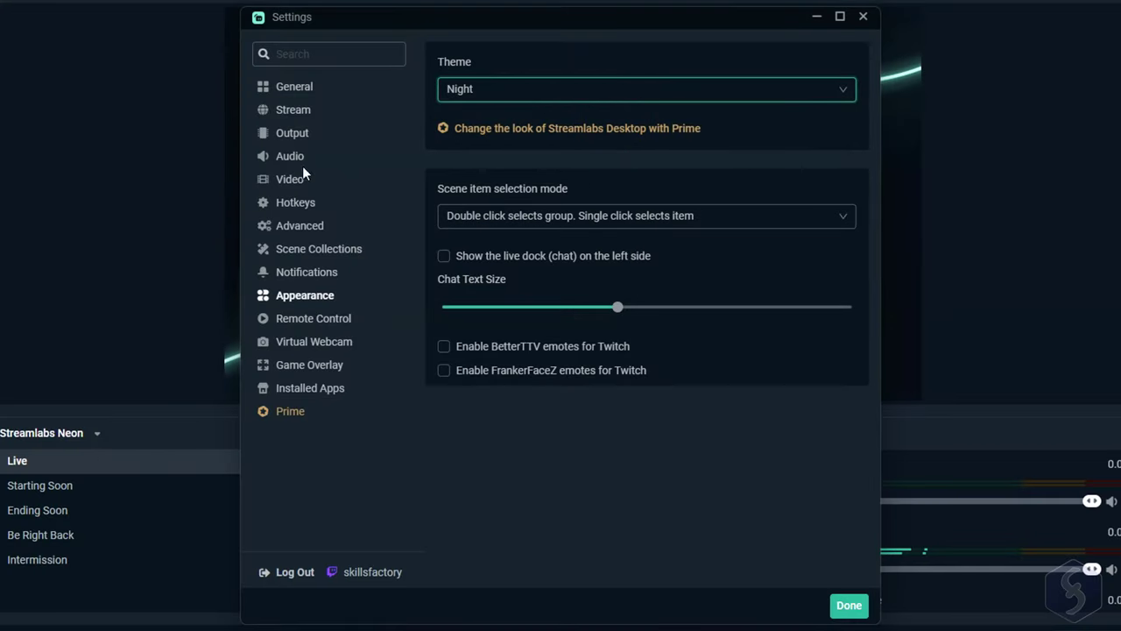
Set the video frame rate to 60 FPS and keep the output resolution at 1066x600.
left_click(280, 180)
left_click(809, 298)
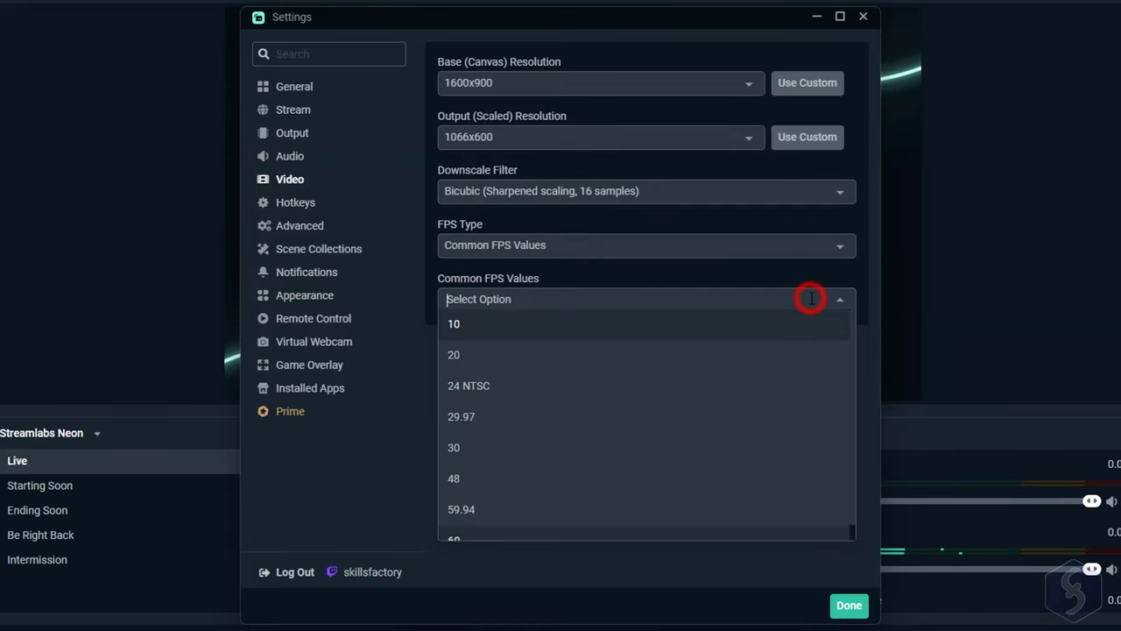
scroll(695, 408, "down", 1)
left_click(657, 525)
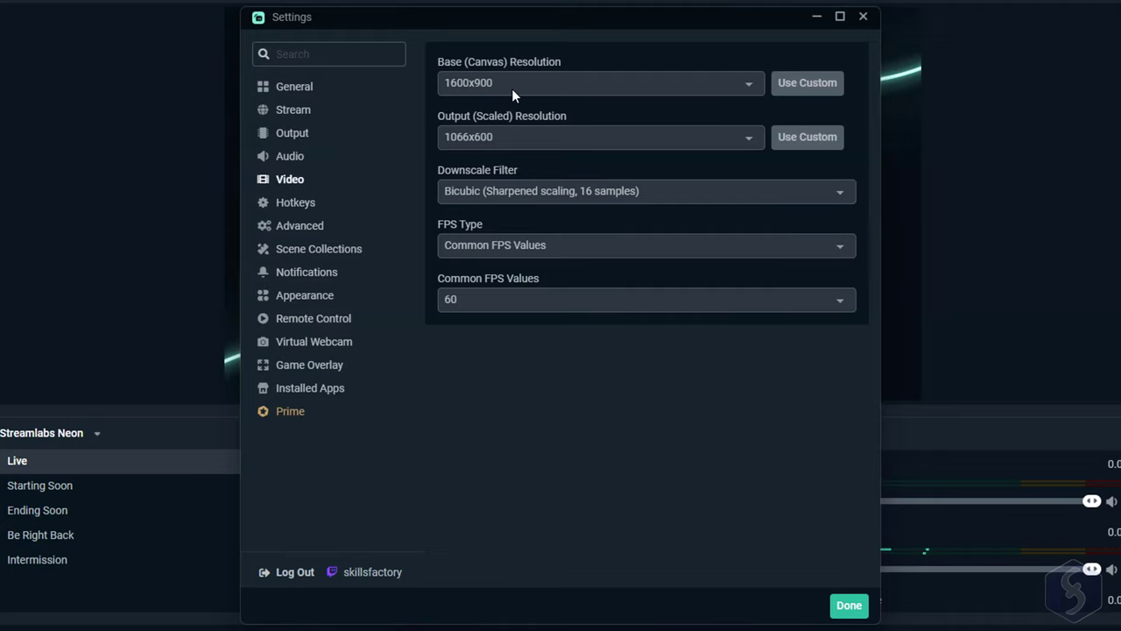
left_click(747, 137)
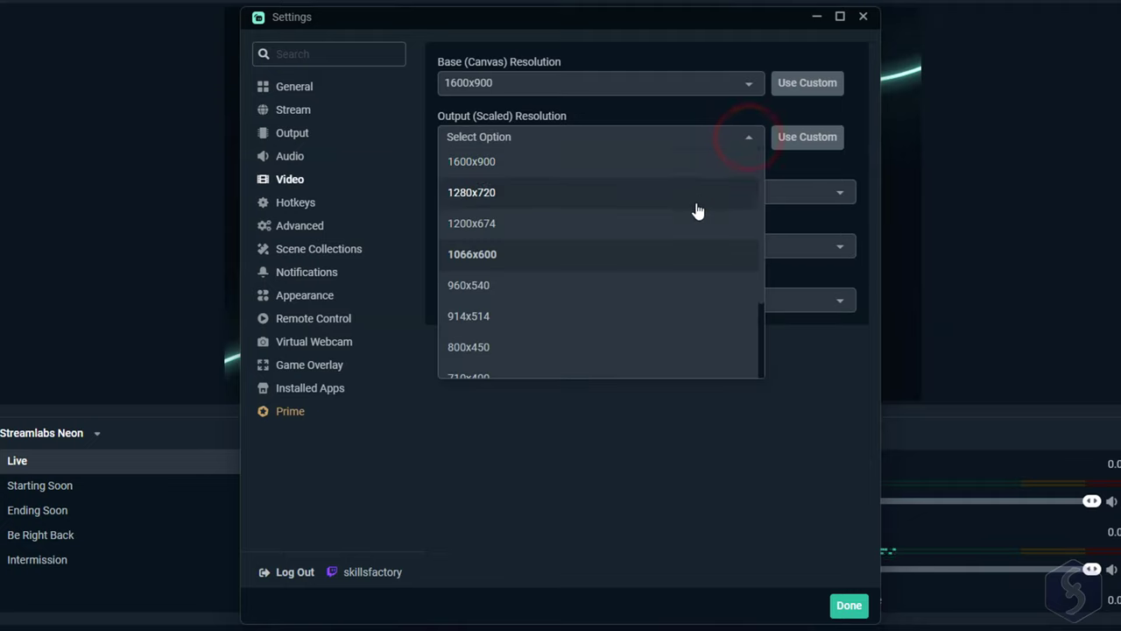
scroll(656, 365, "down", 2)
scroll(656, 365, "up", 2)
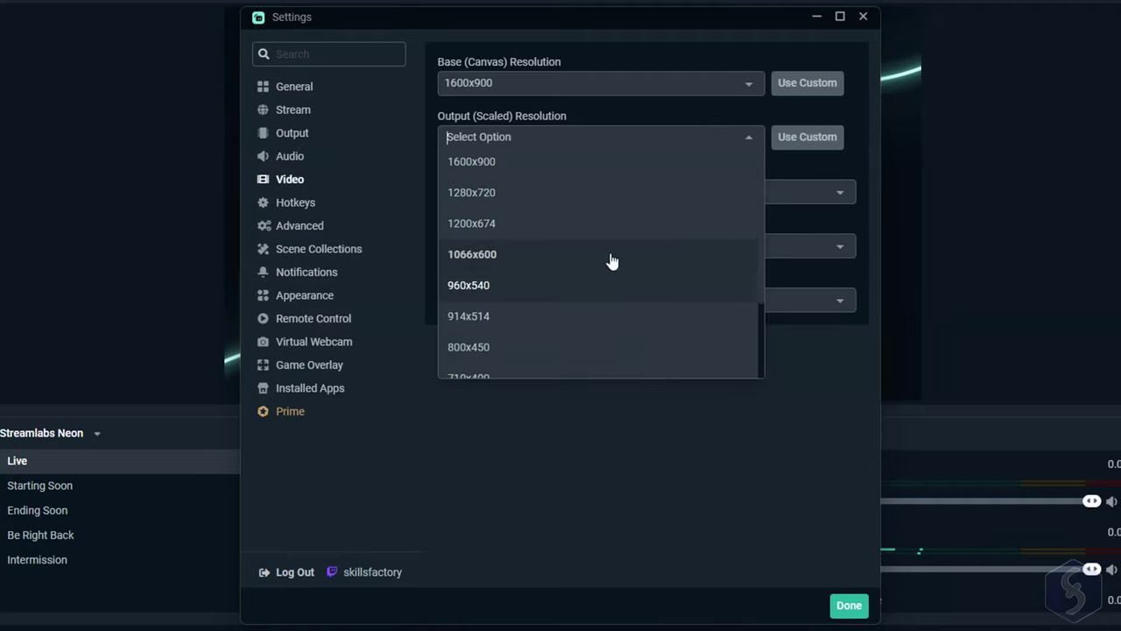
left_click(755, 141)
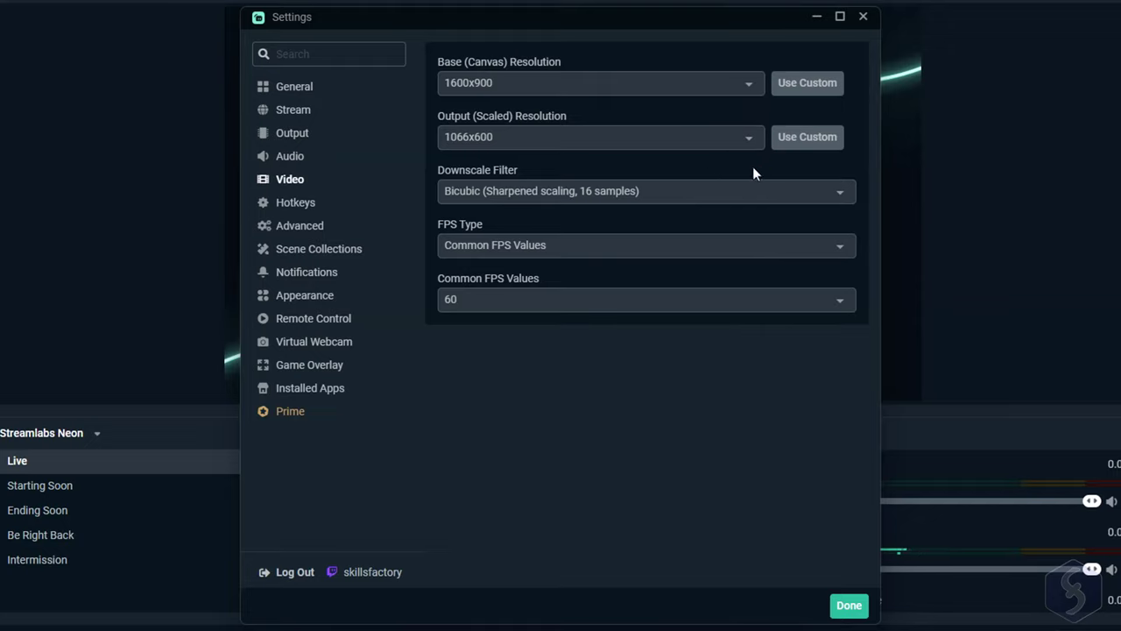
Stream at 6000 bitrate with the Hardware (NVENC) (new) encoder and 160 audio bitrate.
left_click(292, 136)
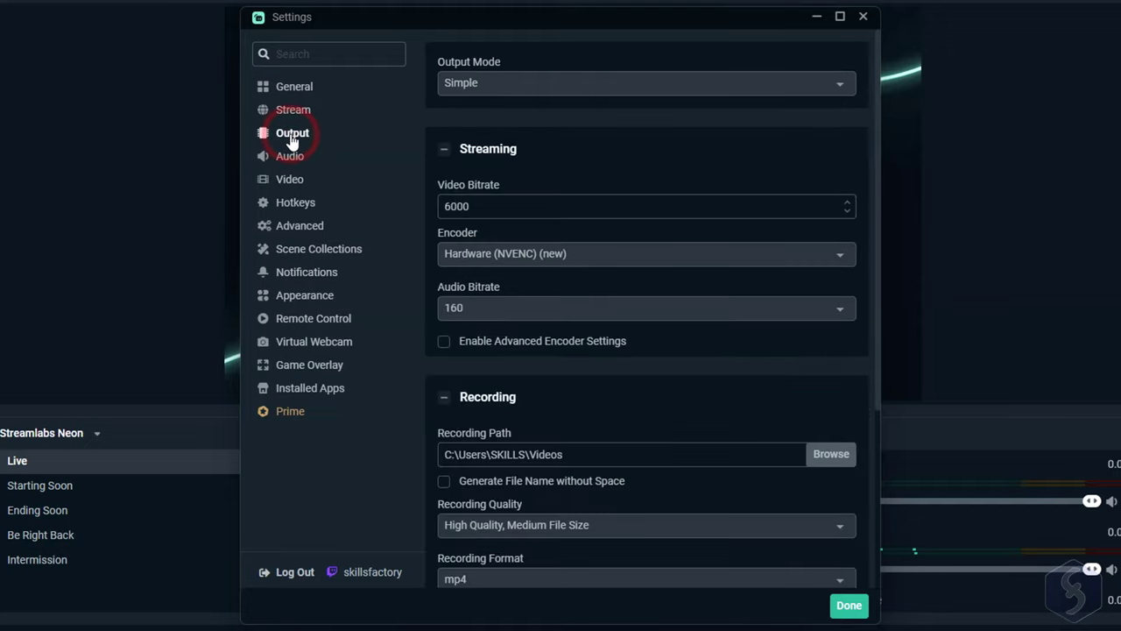
left_click(616, 207)
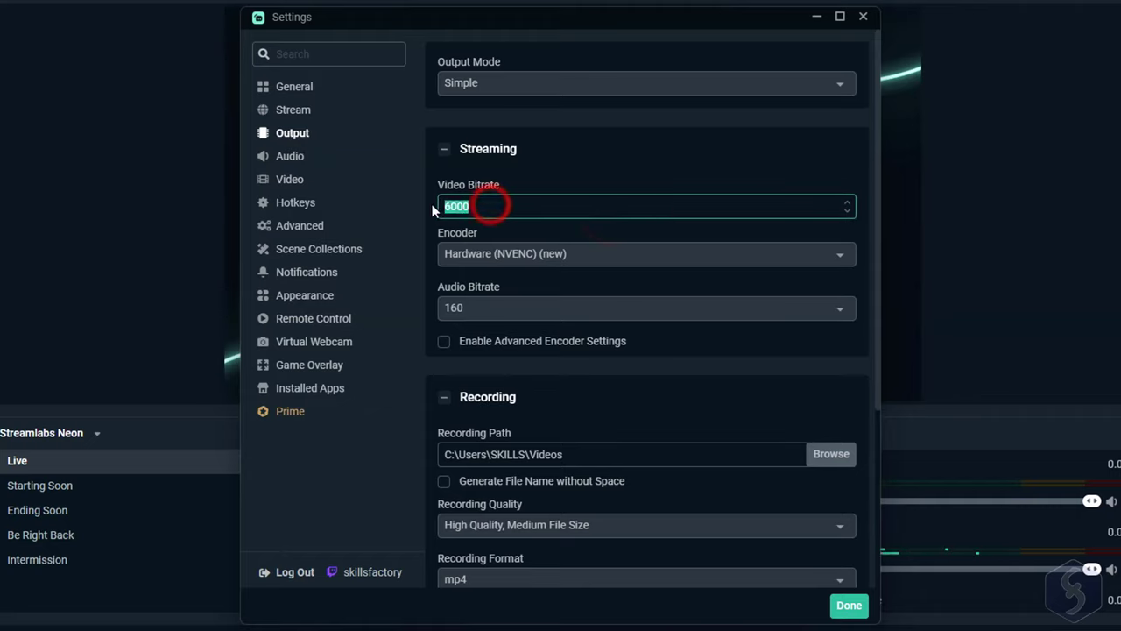
left_click(665, 252)
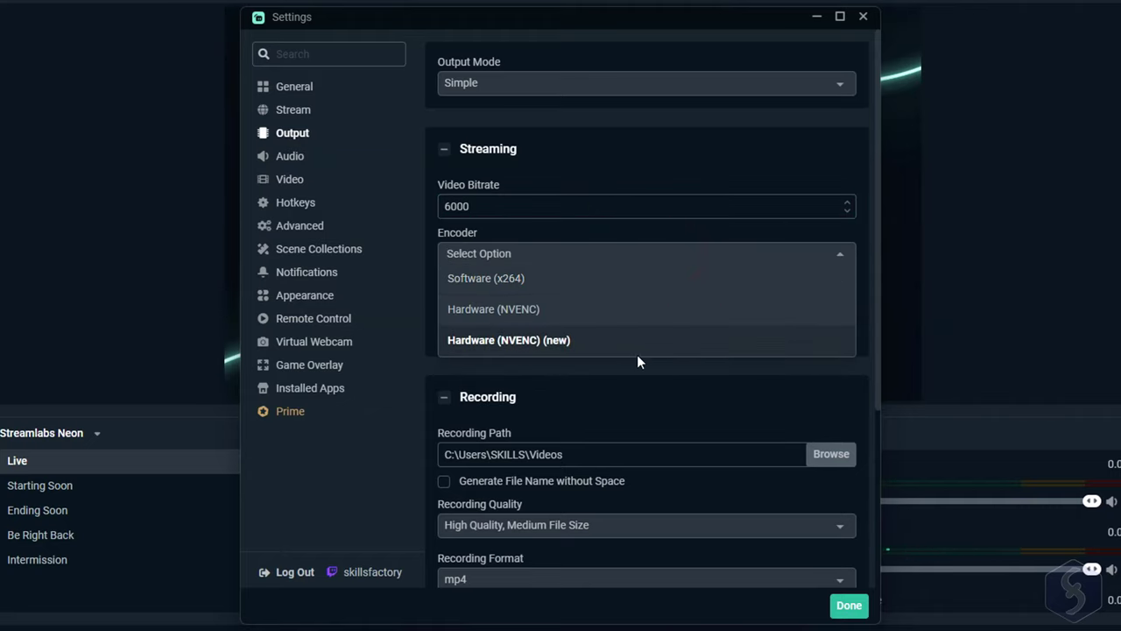
left_click(560, 340)
left_click(581, 307)
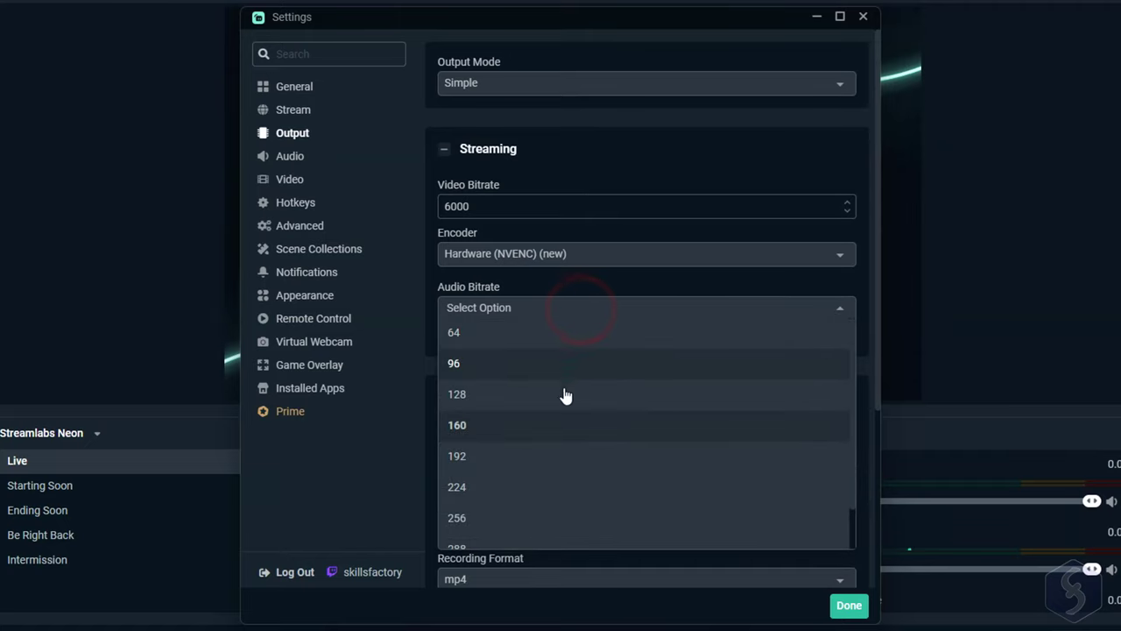
scroll(567, 504, "down", 1)
scroll(566, 505, "down", 1)
scroll(561, 436, "up", 2)
left_click(561, 346)
Keep recording at High Quality, Medium File Size and choose the mp4 format.
scroll(560, 202, "down", 3)
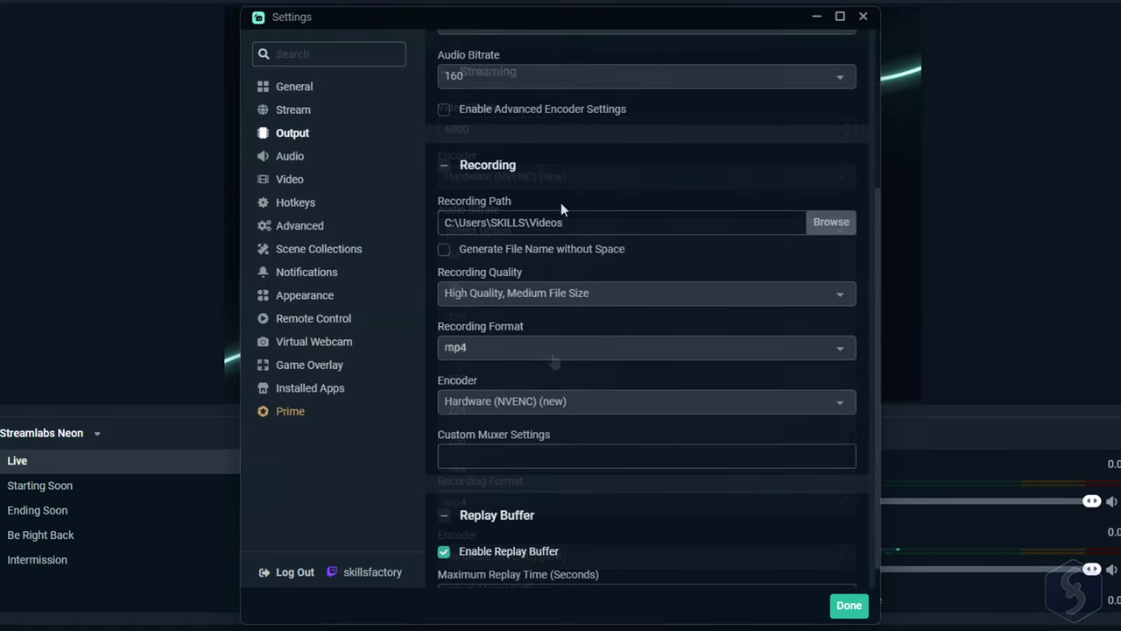
left_click(574, 223)
triple_click(574, 223)
left_click(774, 298)
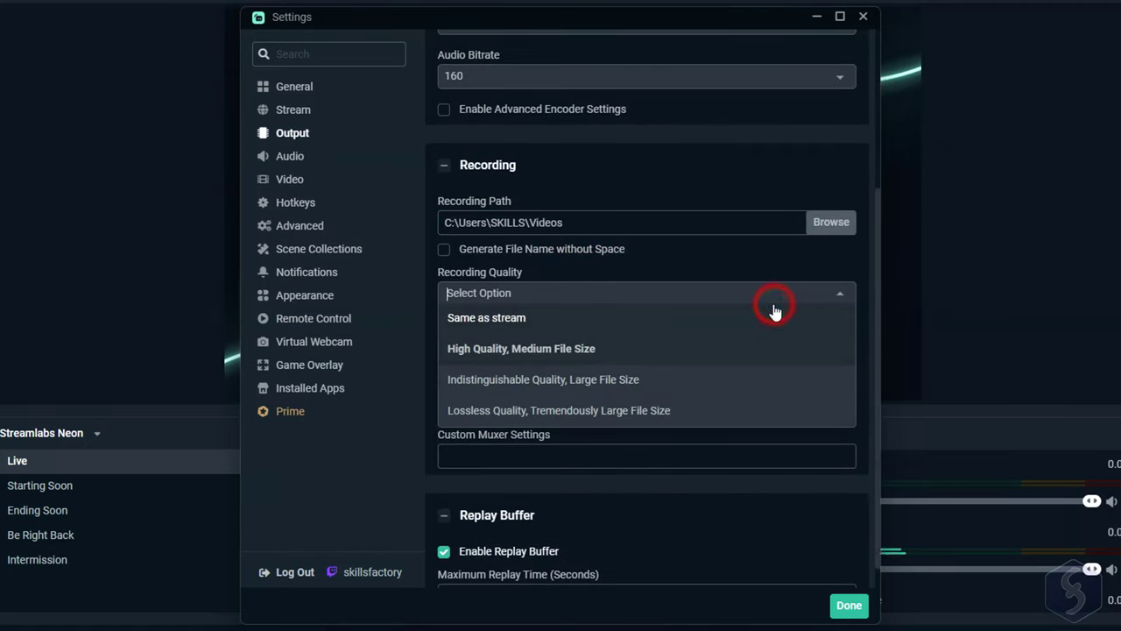
left_click(692, 350)
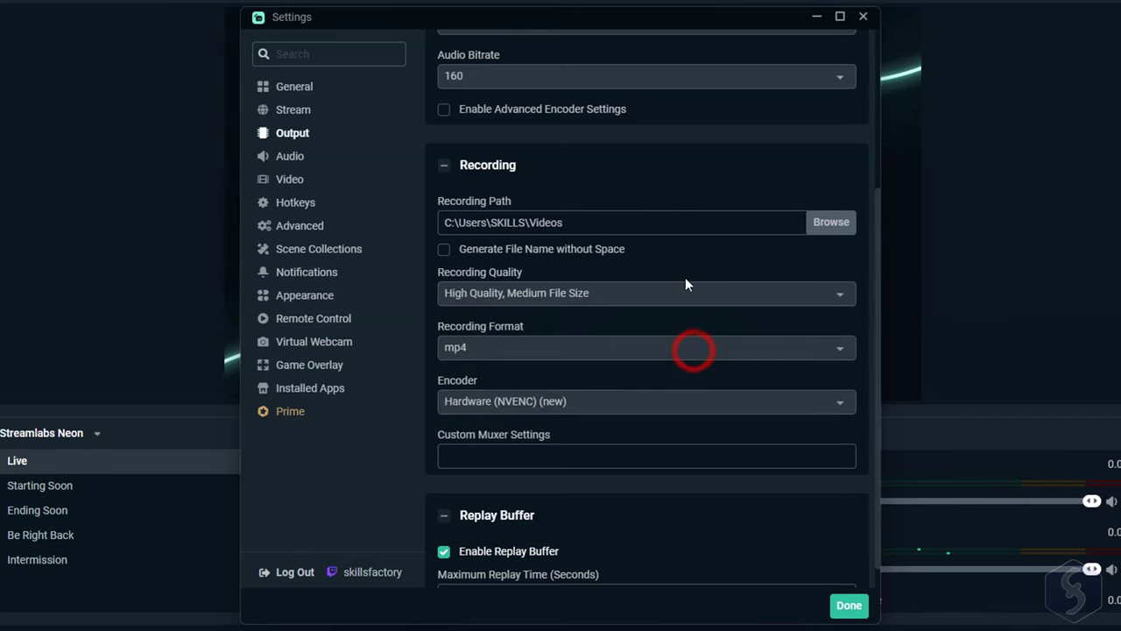
left_click(613, 351)
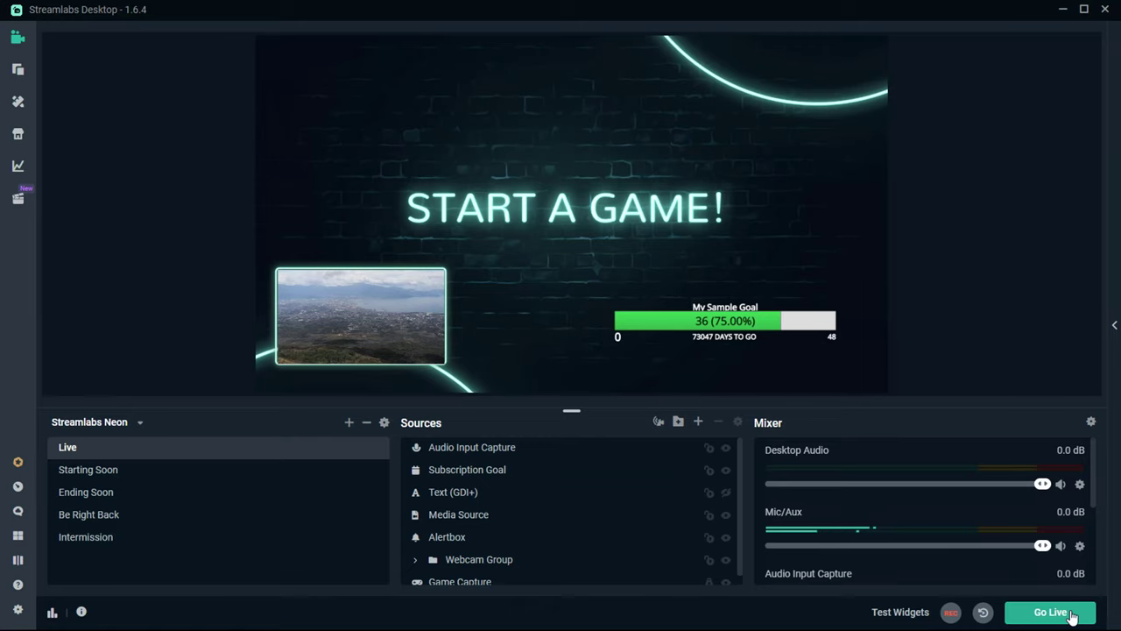
Go live on Twitch as 'Streaming Test' in Education, then move the webcam above START A GAME!
left_click(1070, 613)
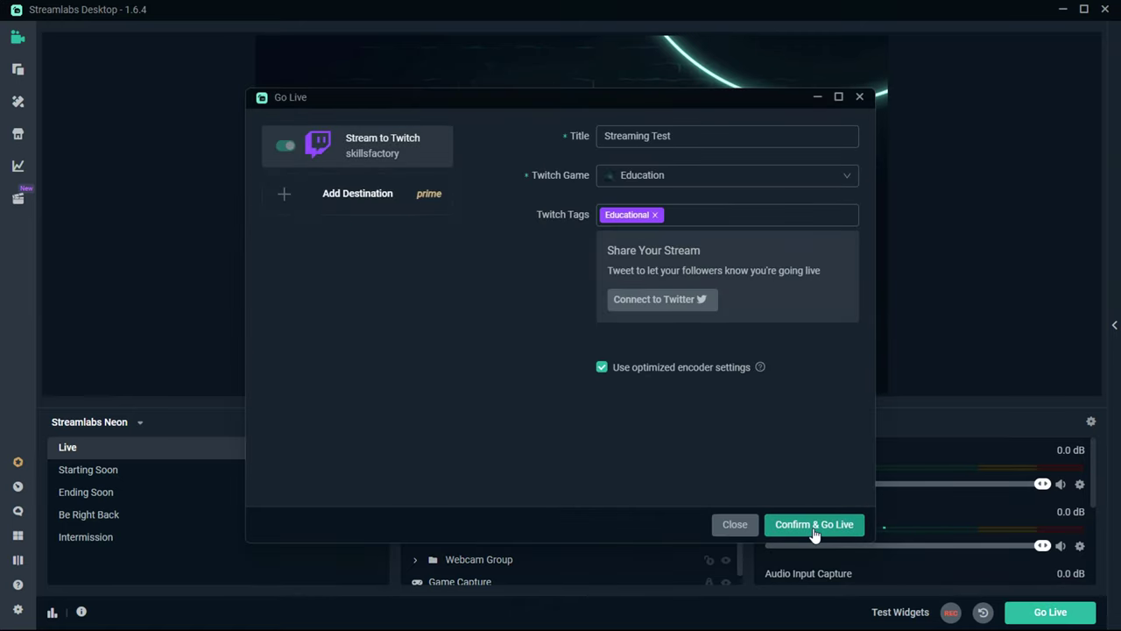
left_click(814, 526)
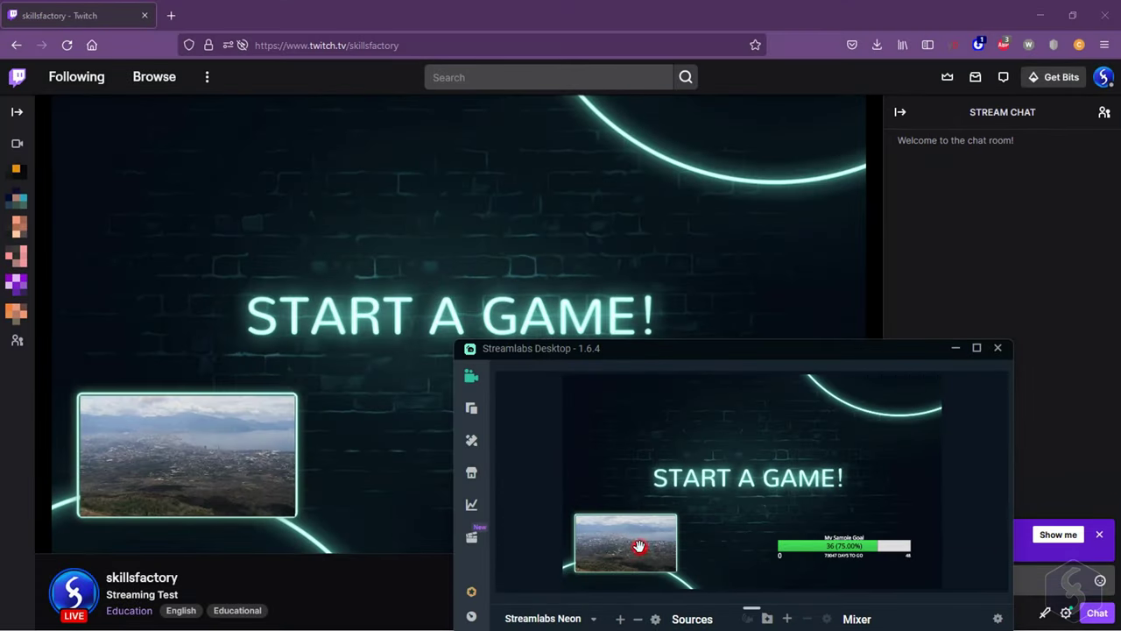
left_click_drag(640, 546, 696, 435)
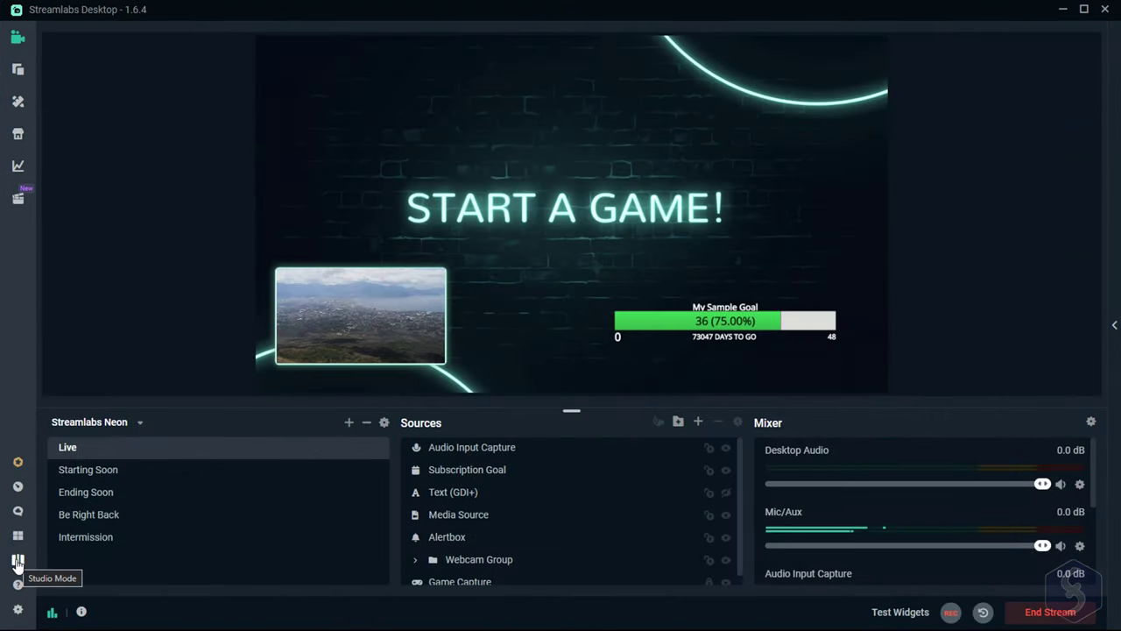
In Studio Mode, nudge the red 'This is a test' text, transition it live, and check Twitch.
left_click(16, 563)
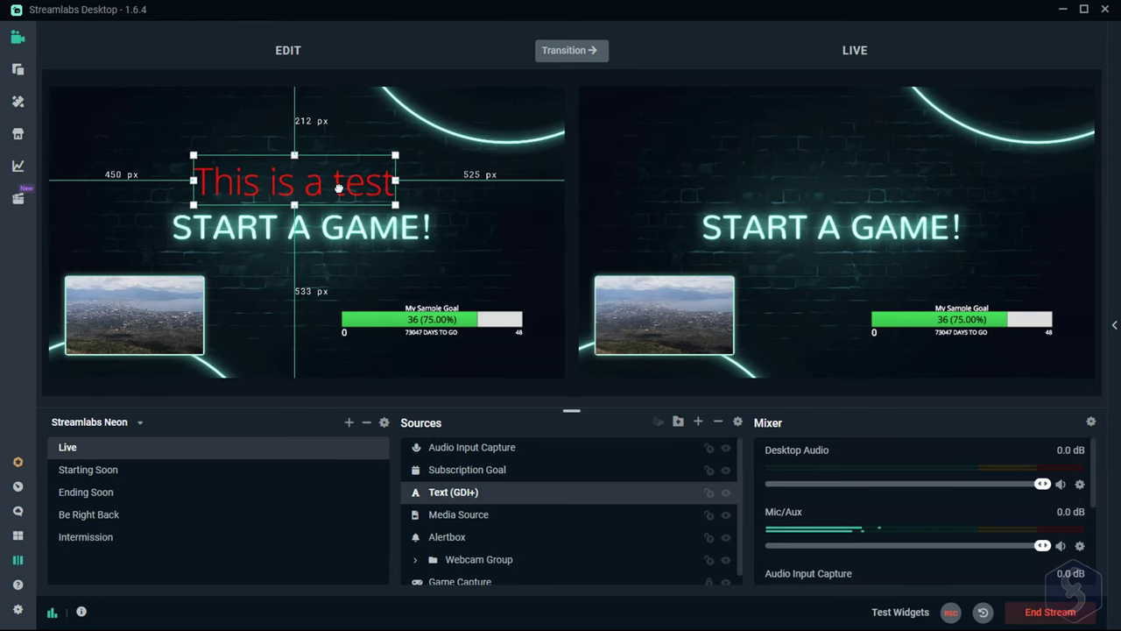
left_click_drag(338, 187, 340, 190)
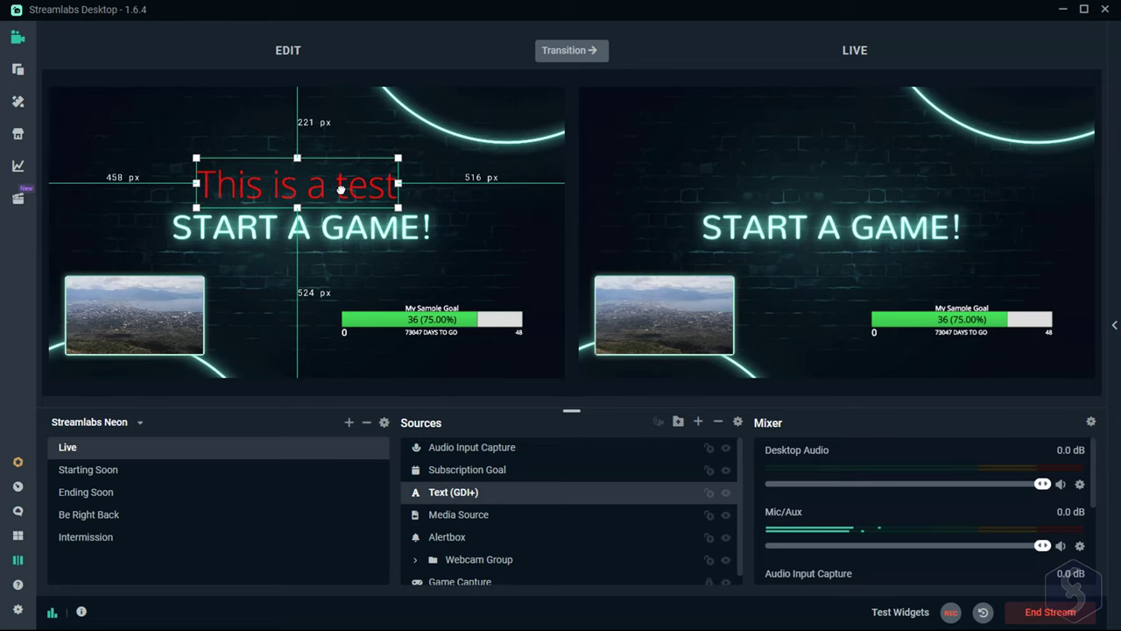
left_click(588, 52)
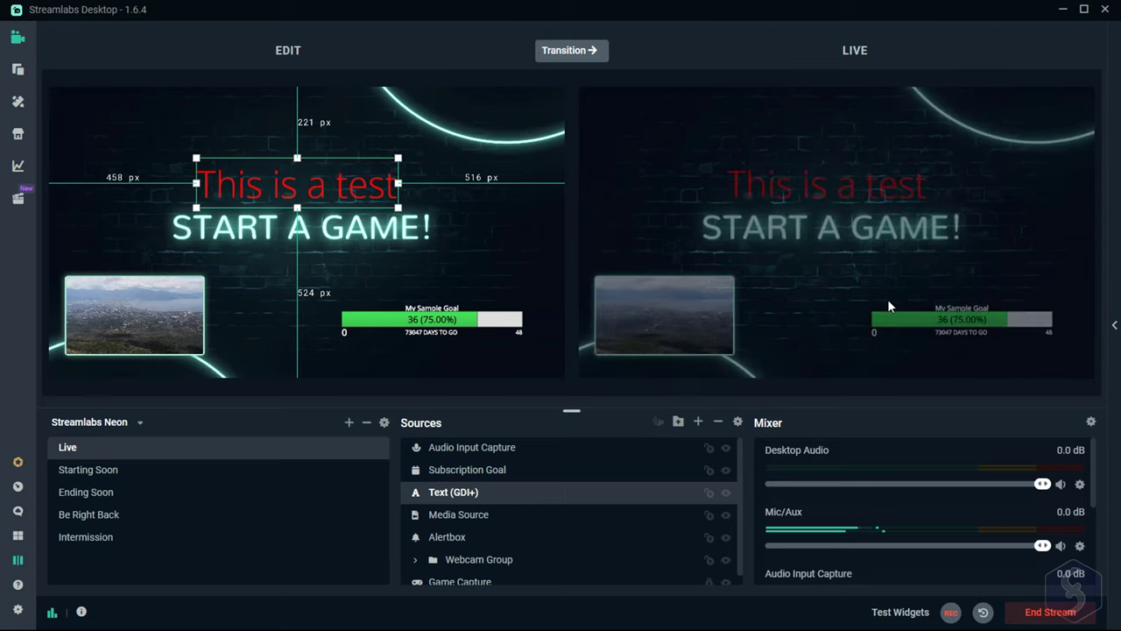
key("alt+Tab")
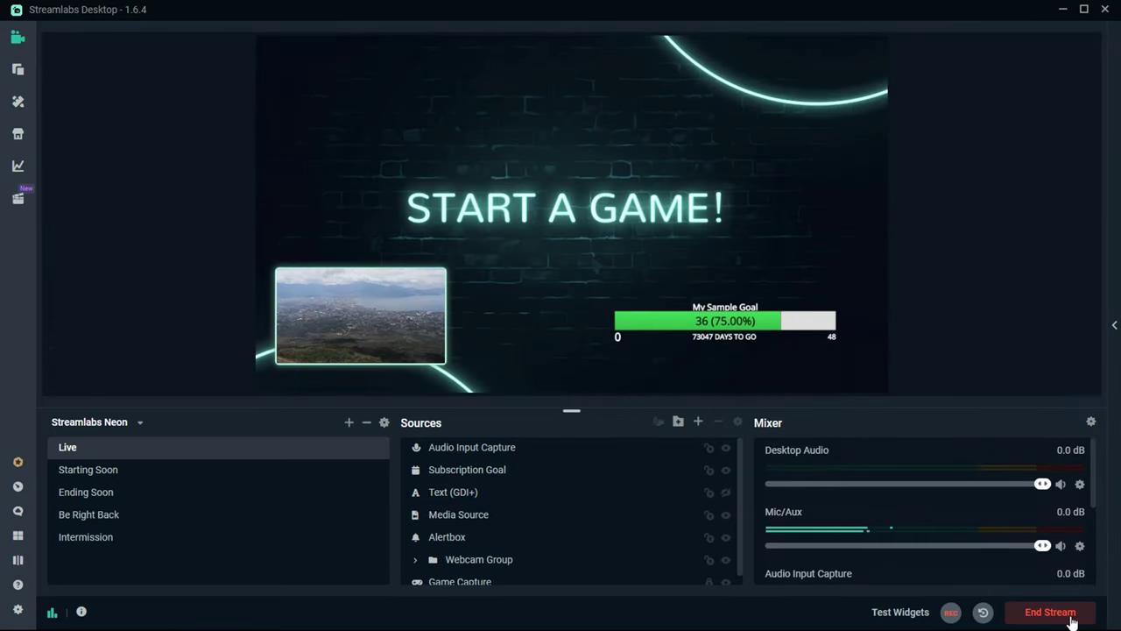
End the Twitch stream and start a local recording.
left_click(1070, 616)
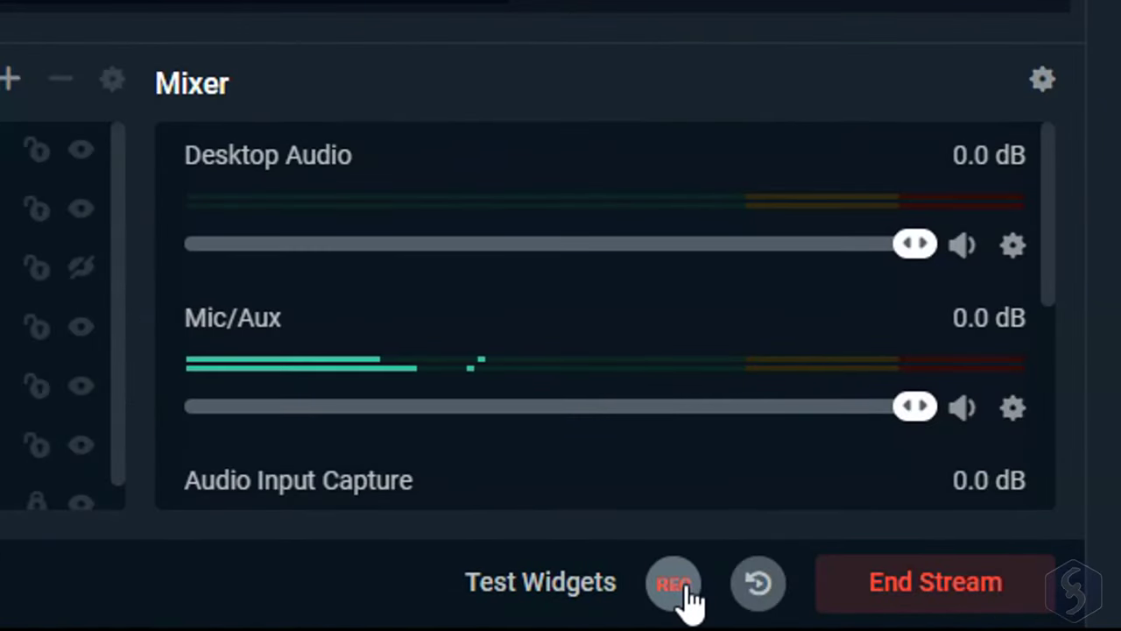
left_click(685, 604)
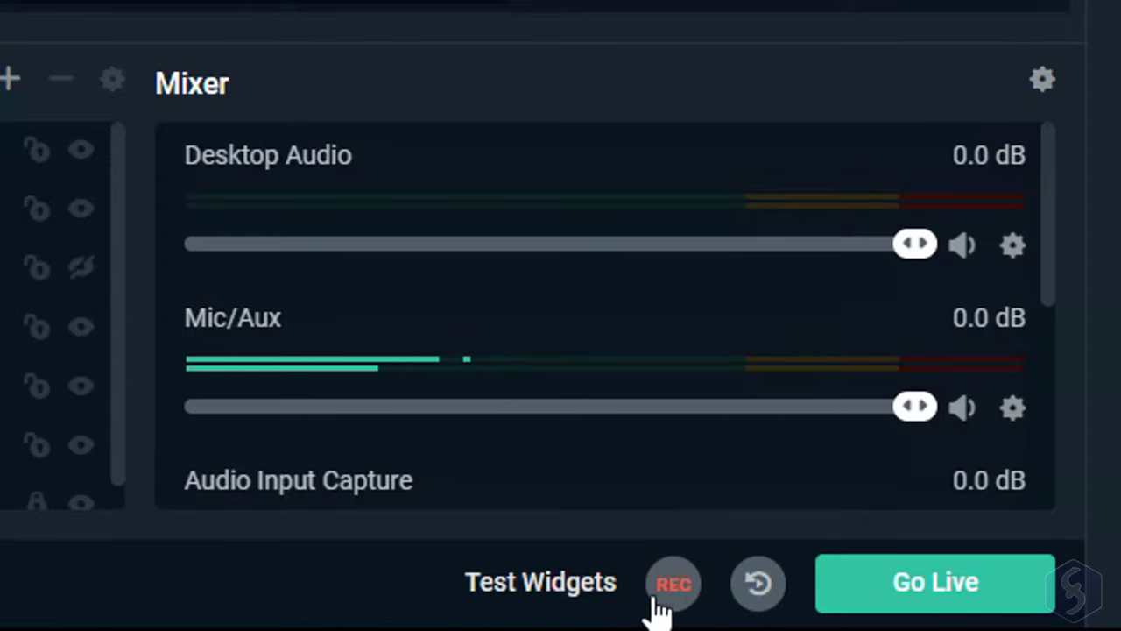
left_click(681, 607)
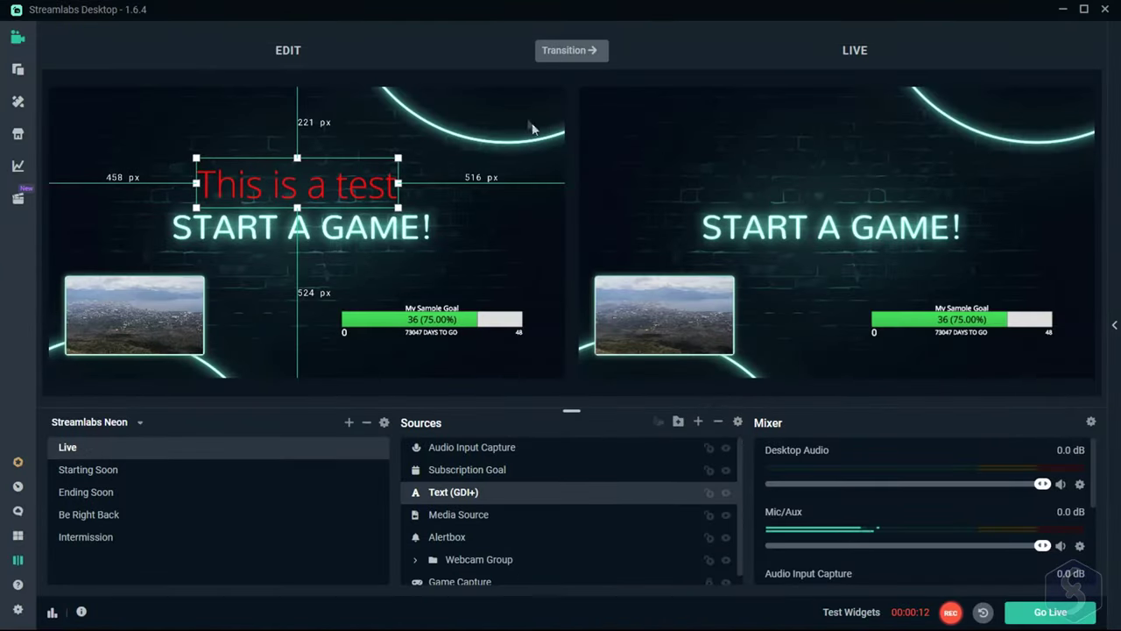
Transition the test text live, hide Text (GDI+), transition again, then stop recording.
left_click(580, 53)
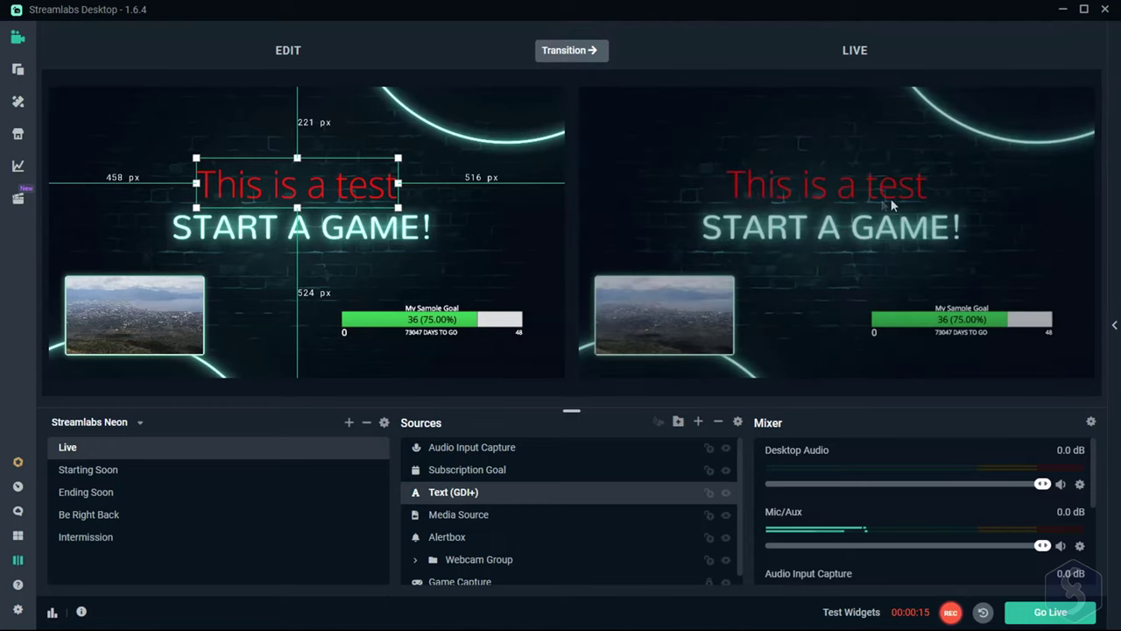
left_click(726, 495)
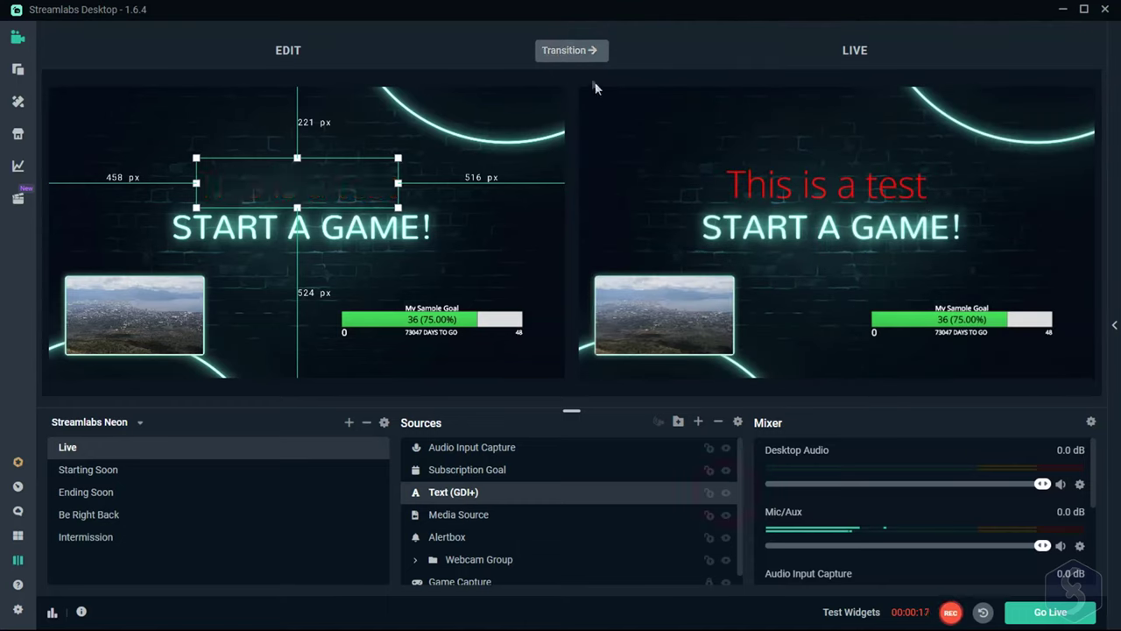
left_click(581, 55)
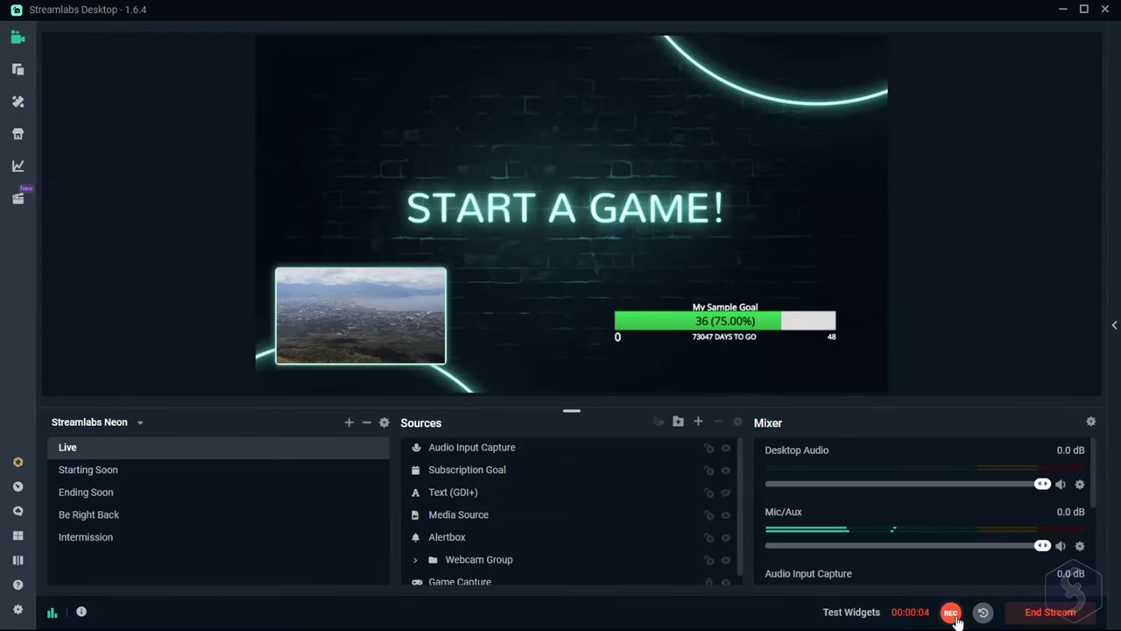
left_click(955, 615)
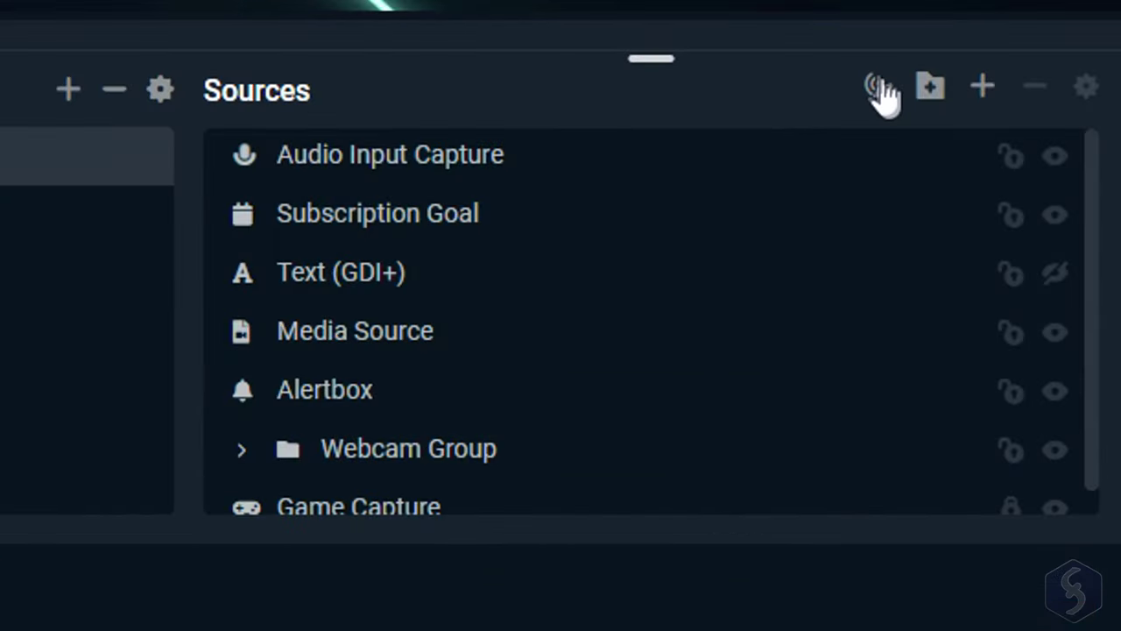
Enable selective recording, set Subscription Goal to recording-only, and show Talon's Be Right Back scene.
left_click(880, 91)
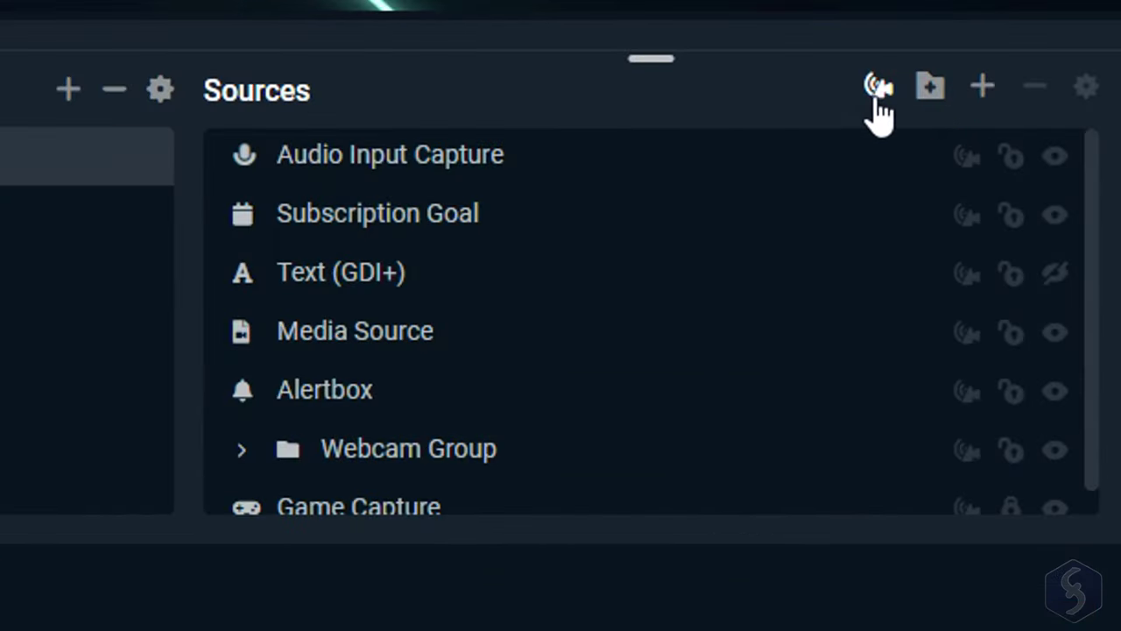
left_click(967, 219)
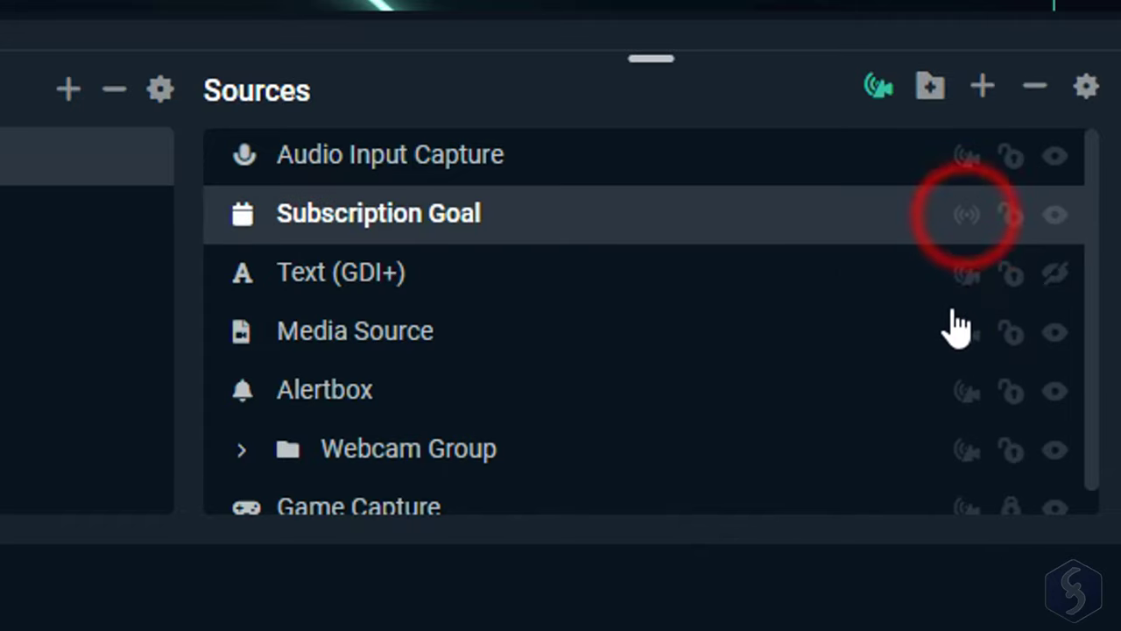
left_click(967, 217)
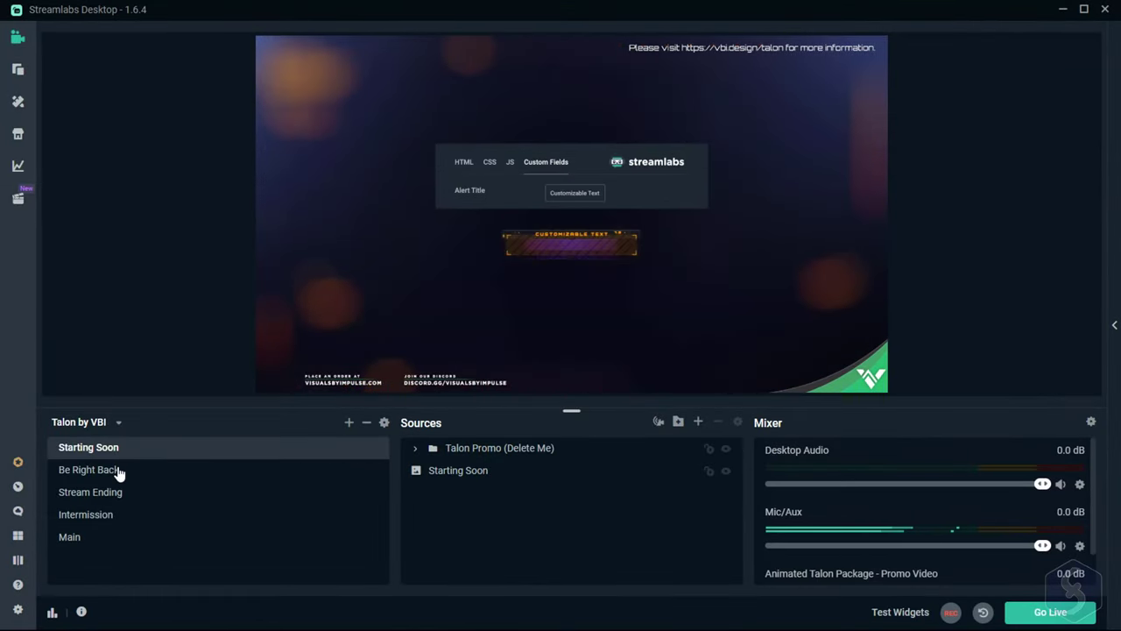
left_click(106, 473)
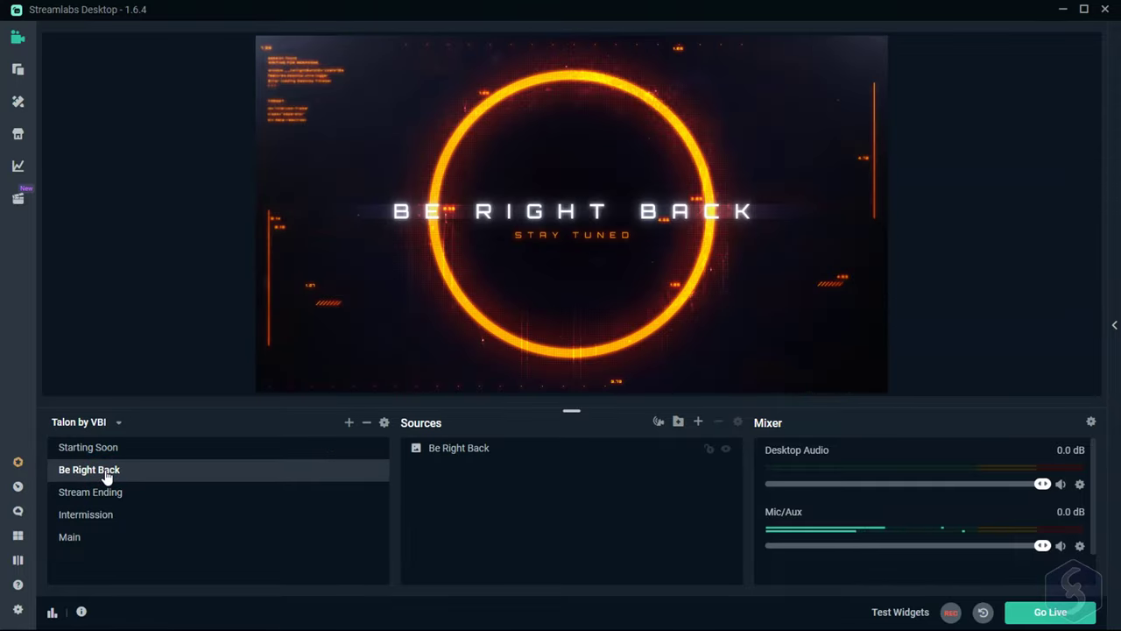